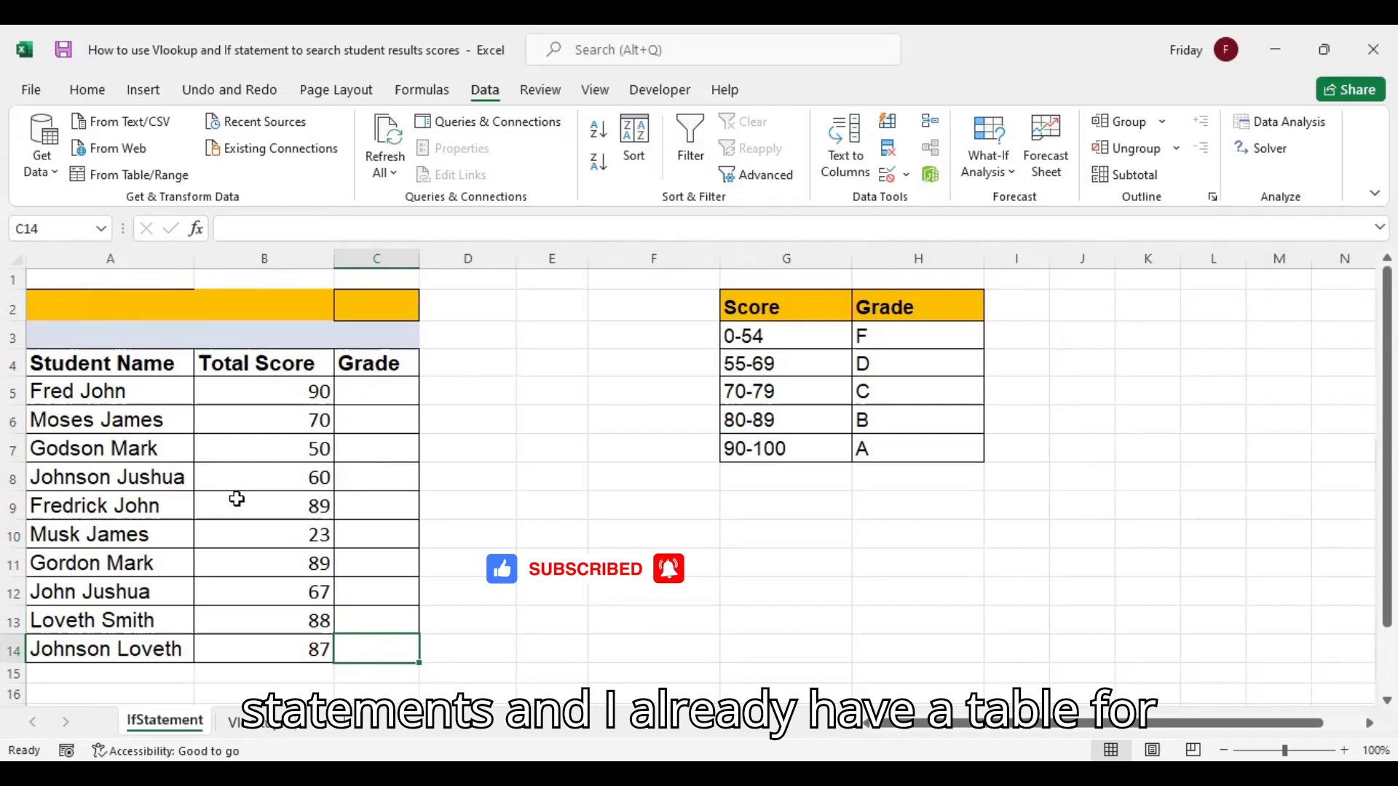
Examine the student table's name, total score and grade columns and the score-to-grade table in G2:H7.
{"action": "left_click", "coordinate": [125, 366]}
{"action": "left_click_drag", "start_coordinate": [112, 363], "coordinate": [379, 593]}
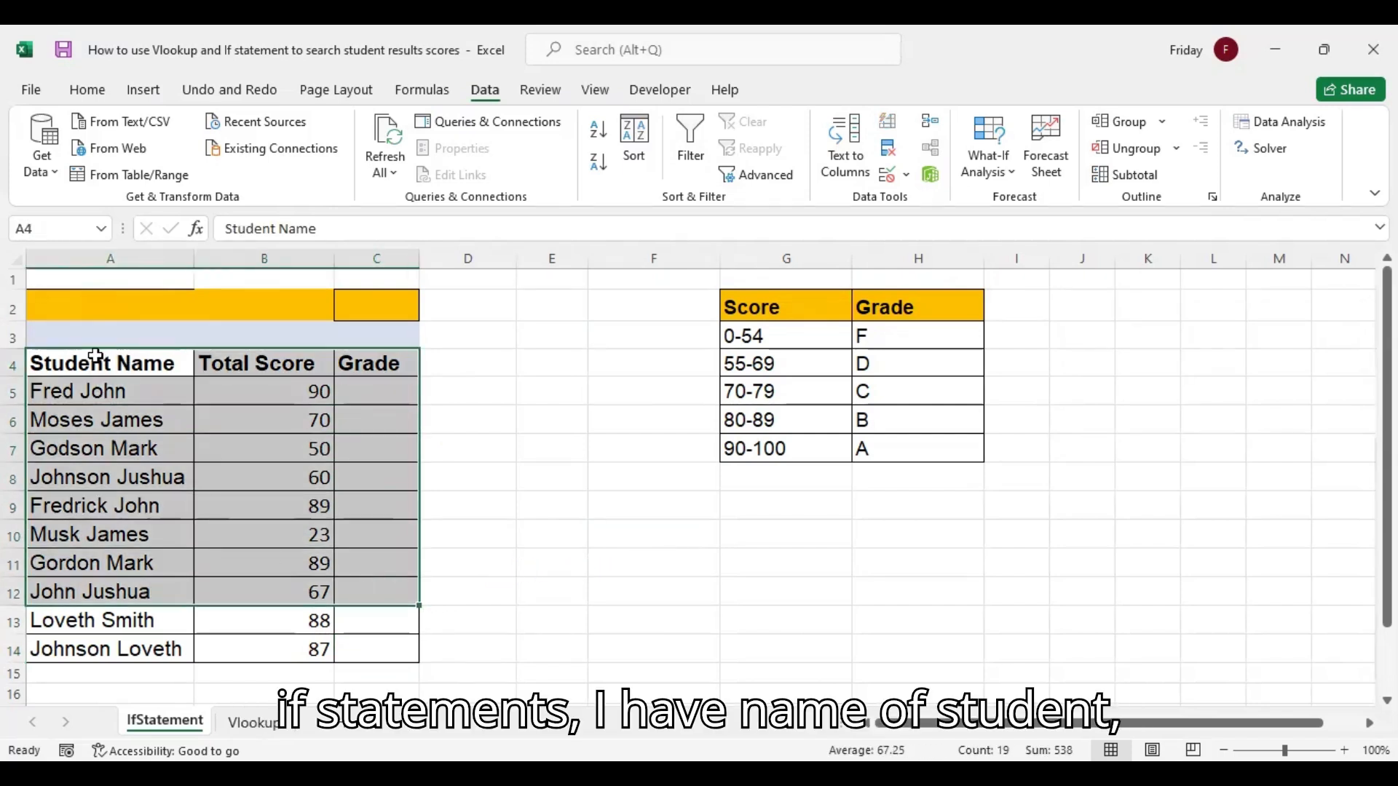
{"action": "left_click", "coordinate": [109, 359]}
{"action": "left_click_drag", "start_coordinate": [222, 365], "coordinate": [291, 447]}
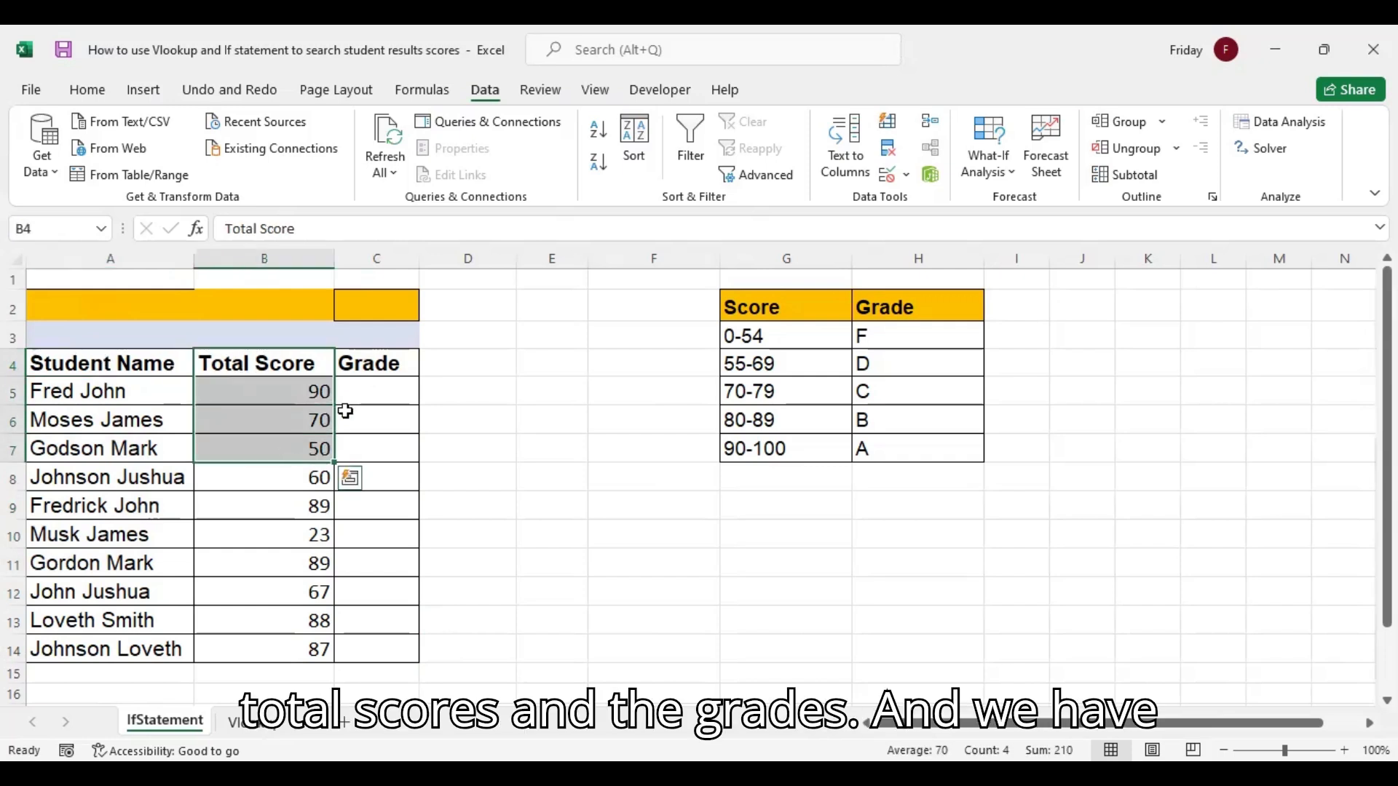
{"action": "left_click", "coordinate": [361, 414]}
{"action": "left_click_drag", "start_coordinate": [779, 315], "coordinate": [902, 440]}
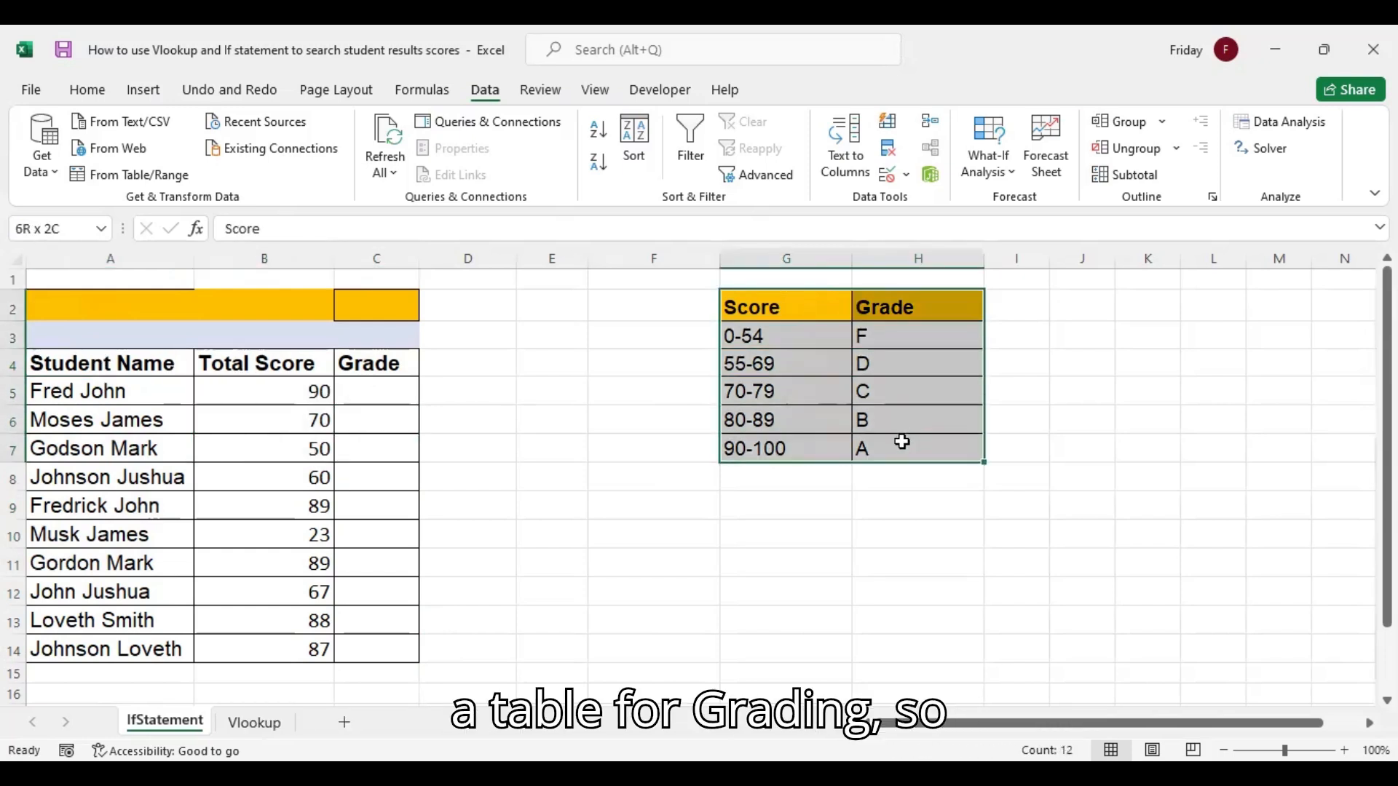
{"action": "left_click", "coordinate": [372, 392]}
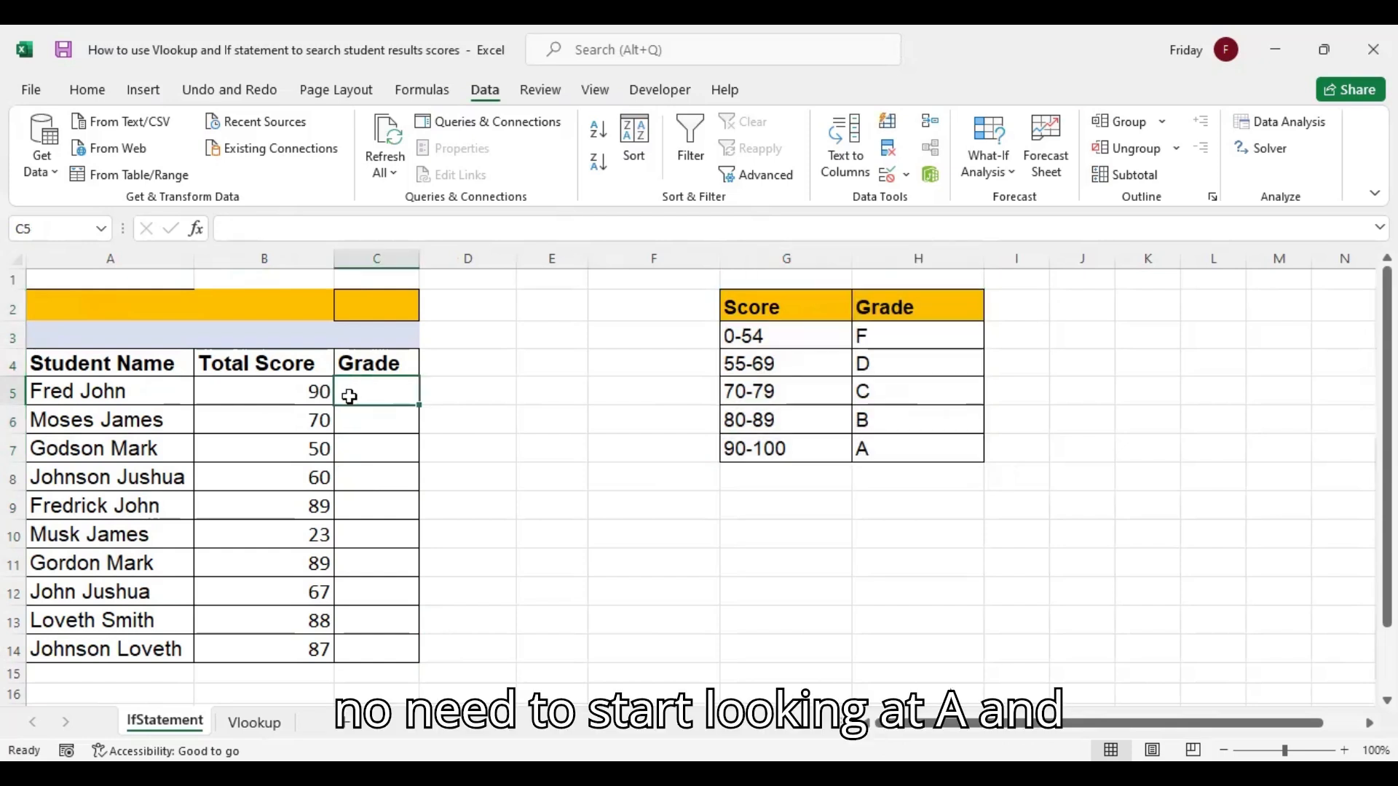
{"action": "left_click", "coordinate": [305, 394]}
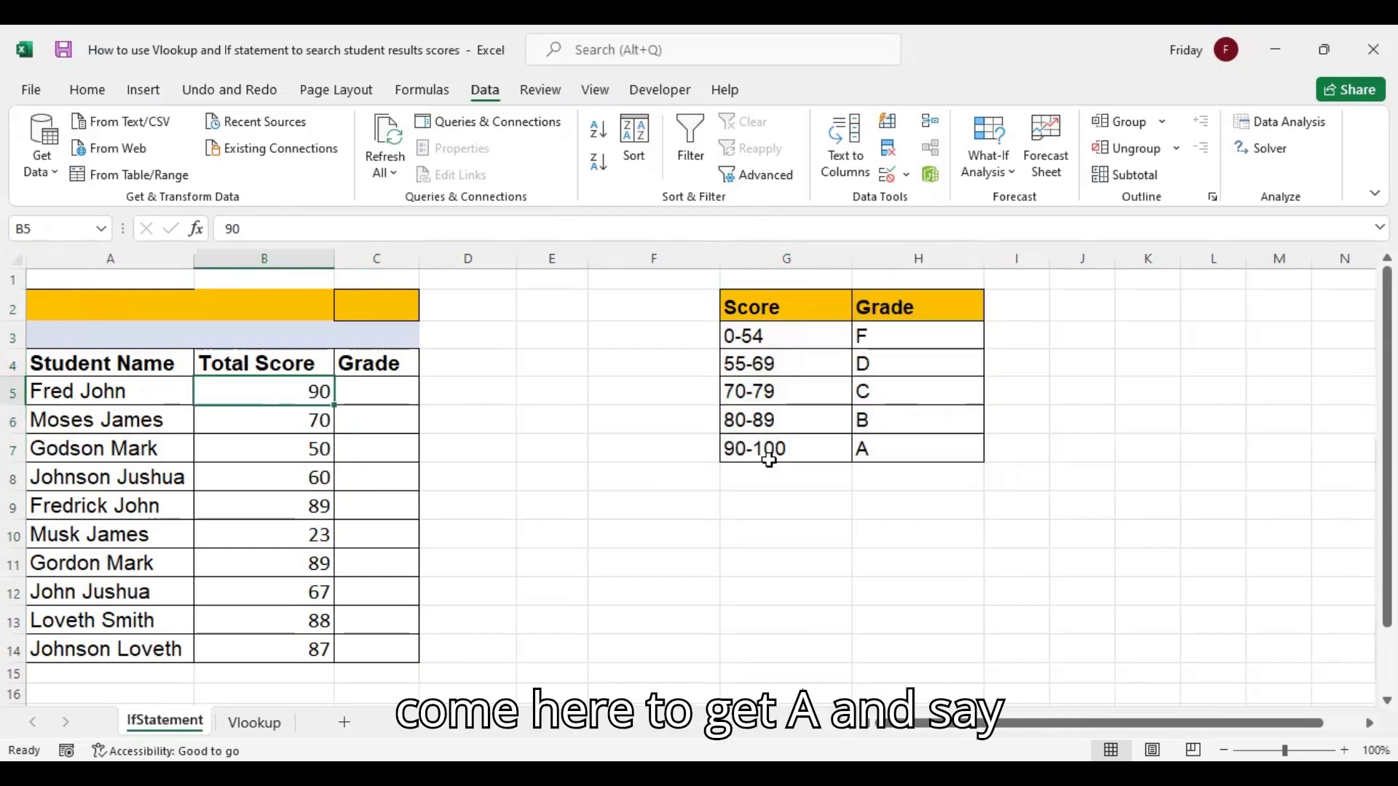
{"action": "left_click", "coordinate": [902, 444]}
Enter the first two students' grades manually, A in C5 and C in C6.
{"action": "left_click", "coordinate": [386, 395]}
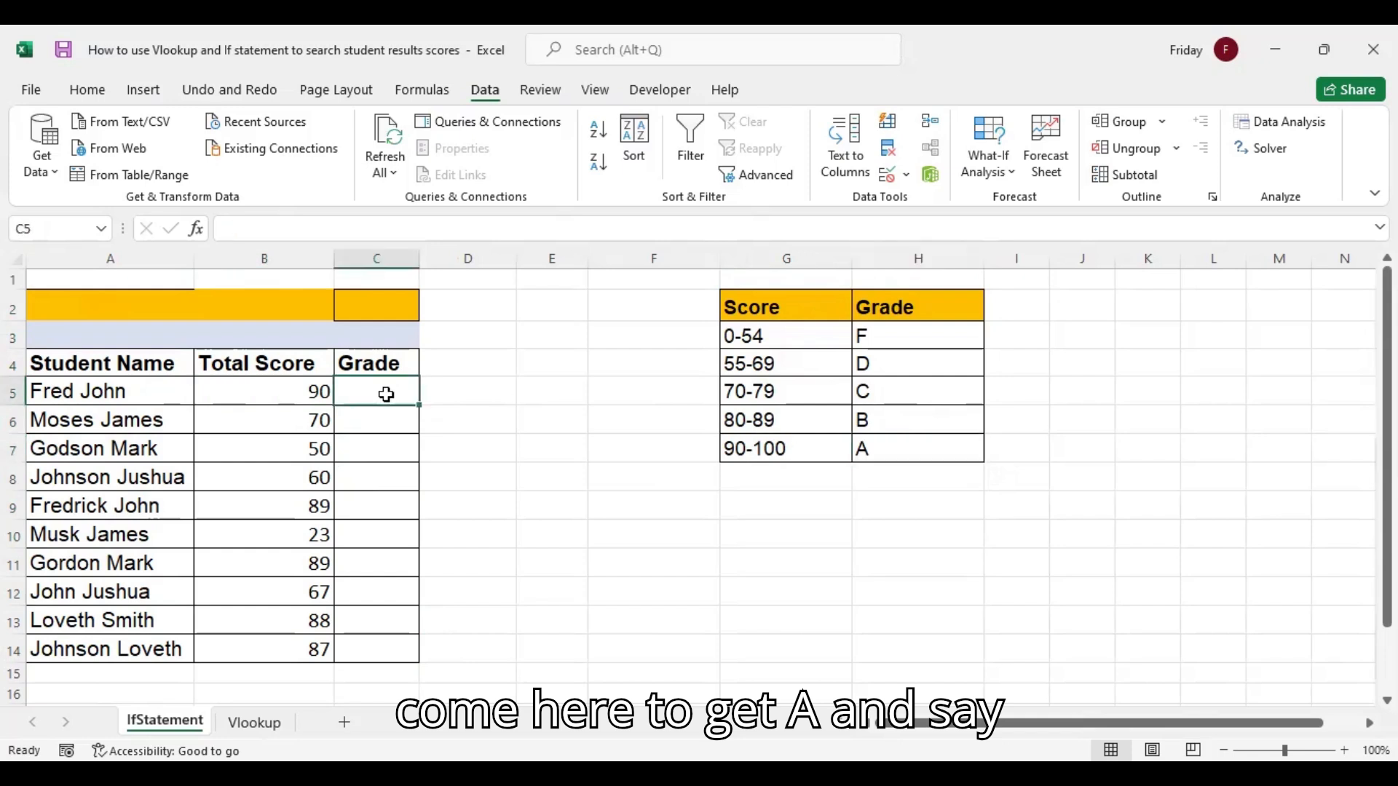
{"action": "type", "text": "A"}
{"action": "key", "text": "Return"}
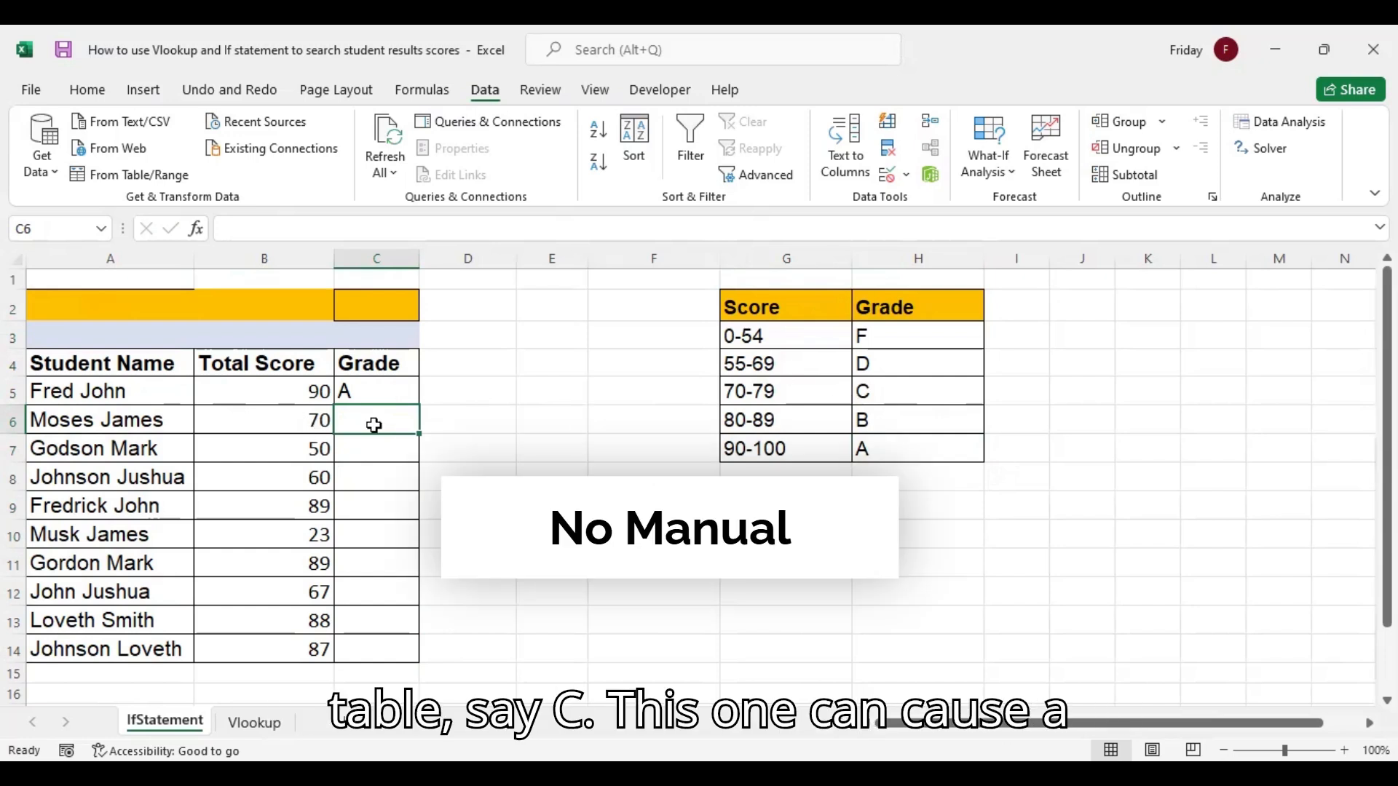
{"action": "type", "text": "C"}
{"action": "key", "text": "Return"}
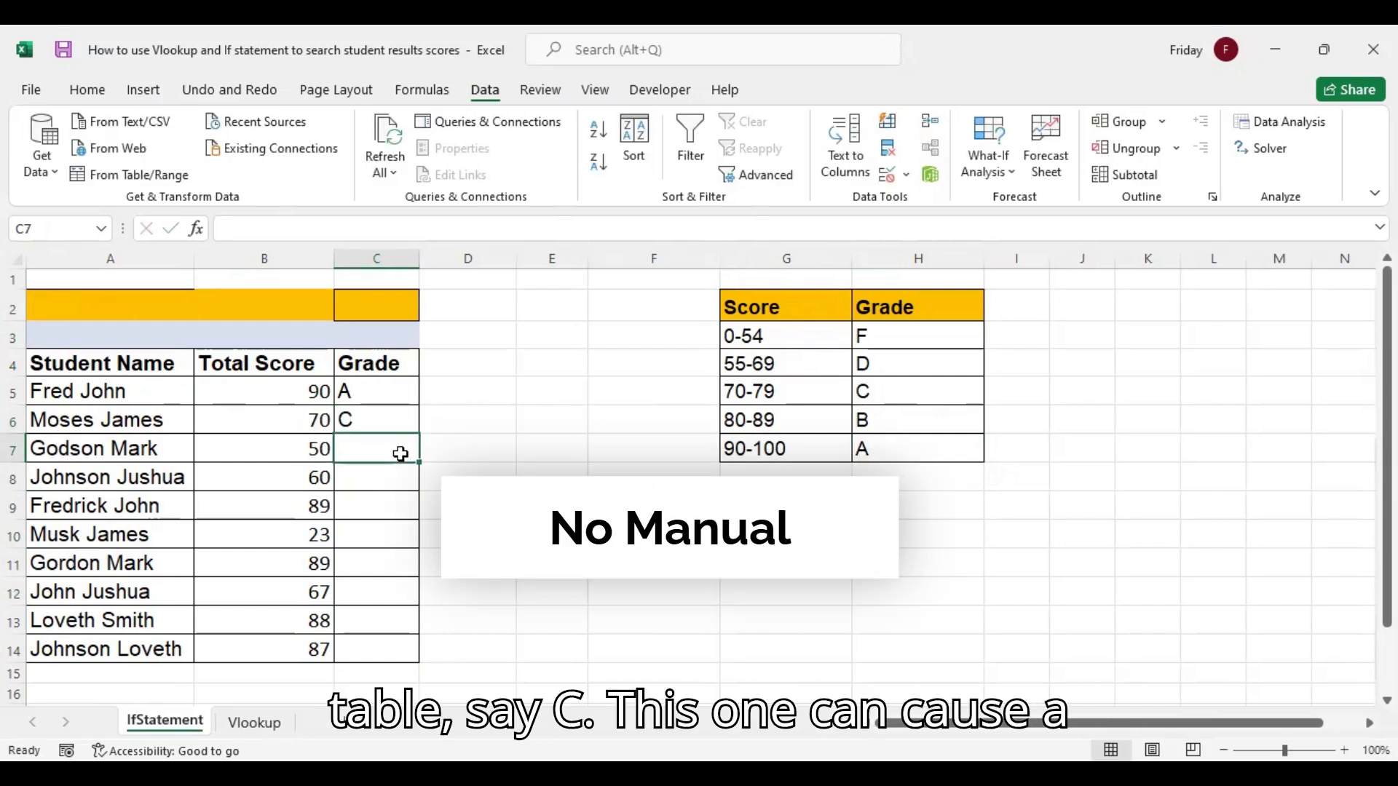
Clear the manually entered grades from C5:C6.
{"action": "left_click", "coordinate": [378, 394]}
{"action": "left_click_drag", "start_coordinate": [380, 413], "coordinate": [381, 416]}
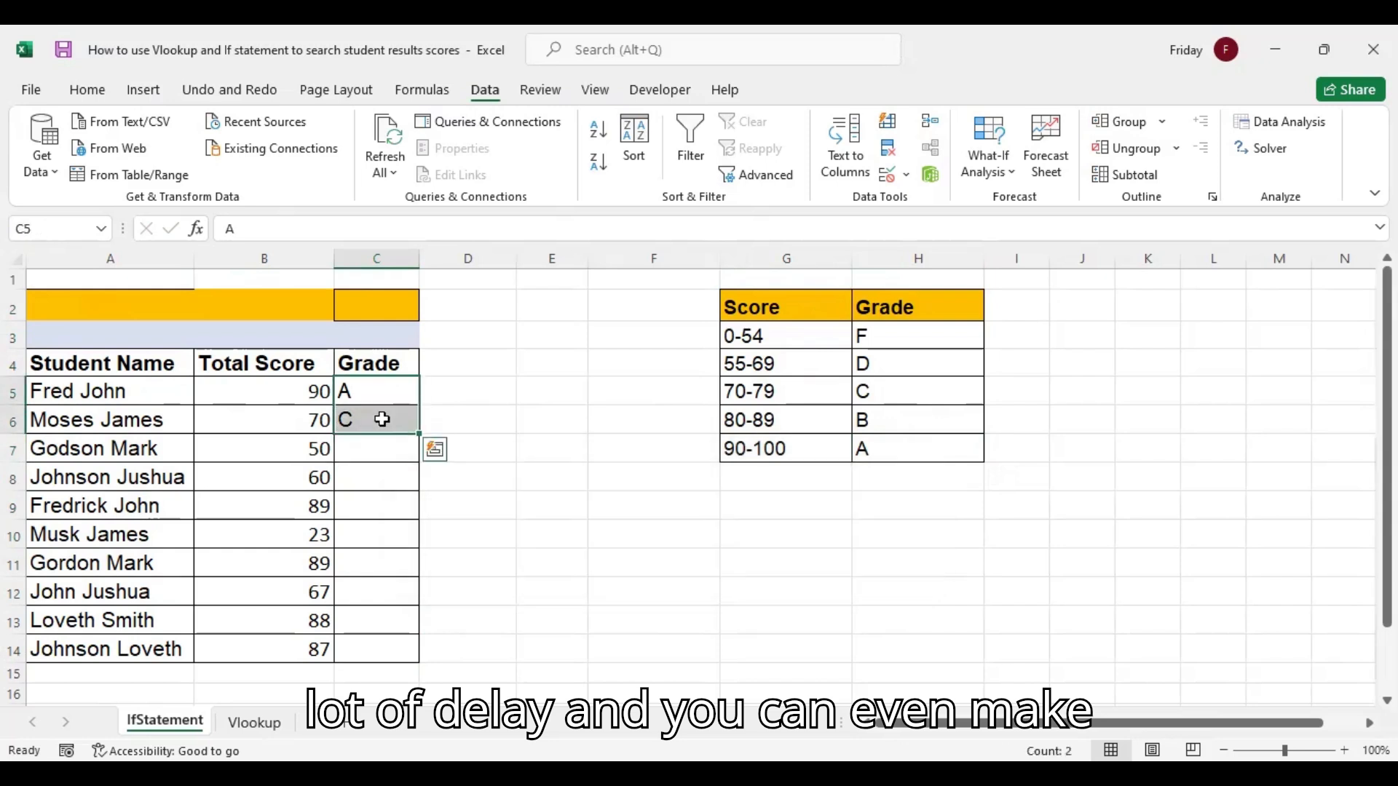
{"action": "key", "text": "Delete"}
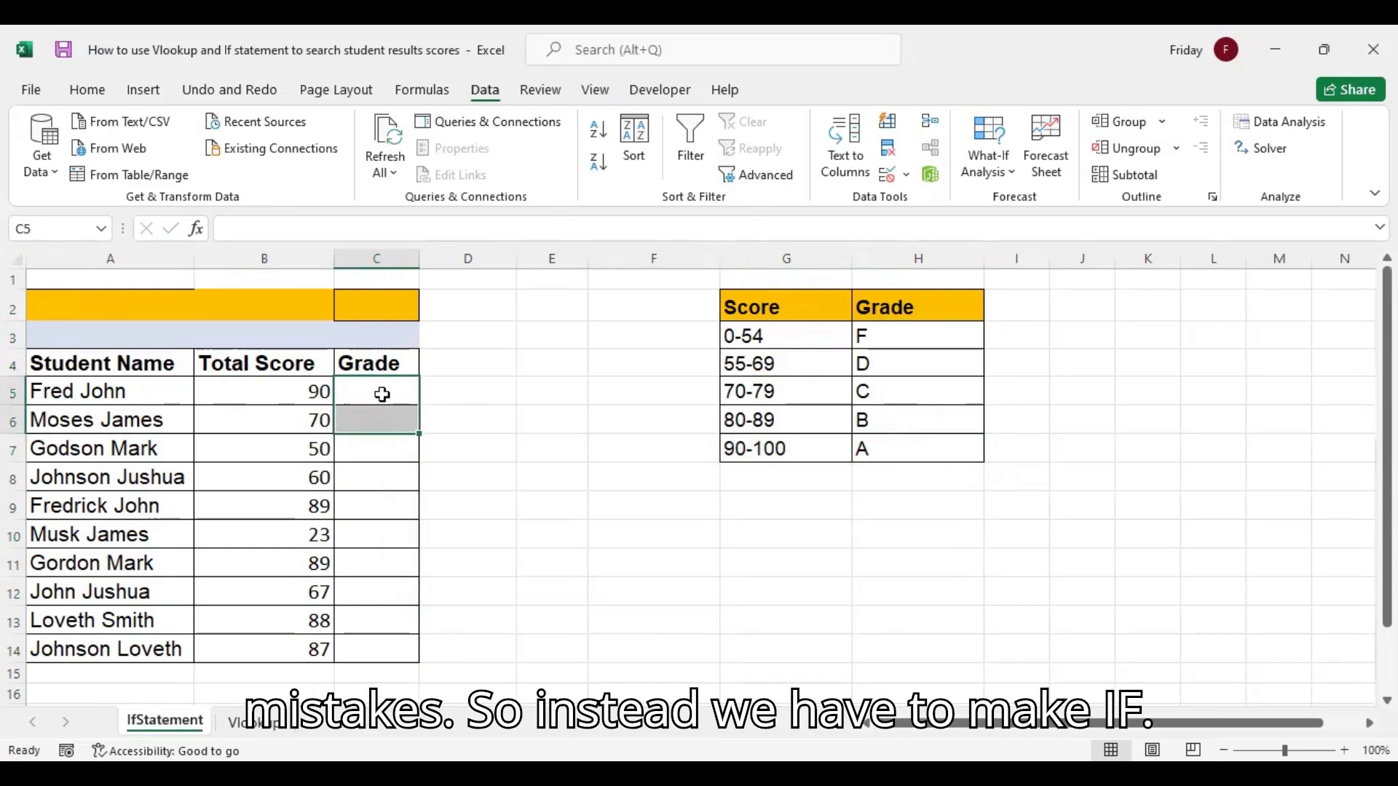
Start an IF formula in C5 that returns "A" when the total score in B5 is >=90.
{"action": "left_click", "coordinate": [382, 394]}
{"action": "type", "text": "="}
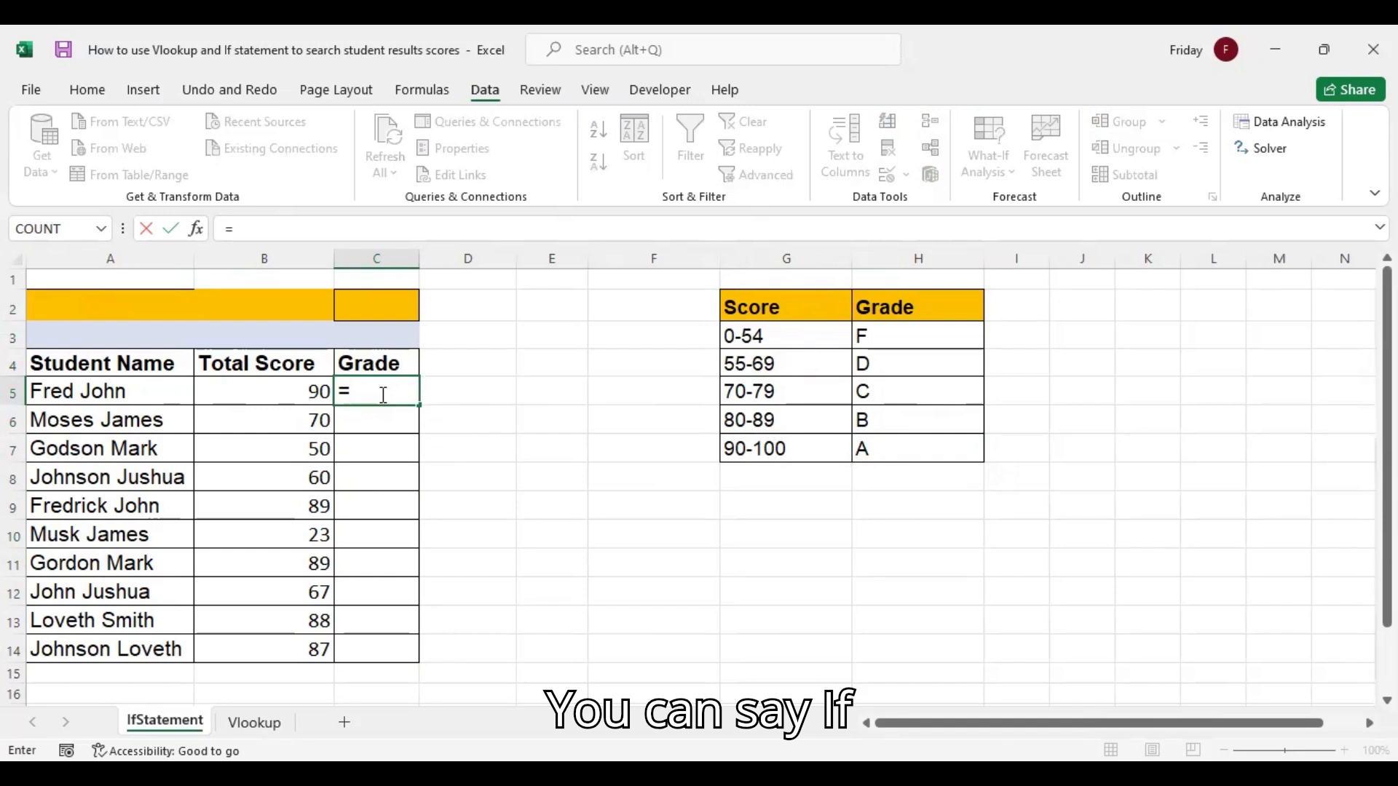
{"action": "type", "text": "if"}
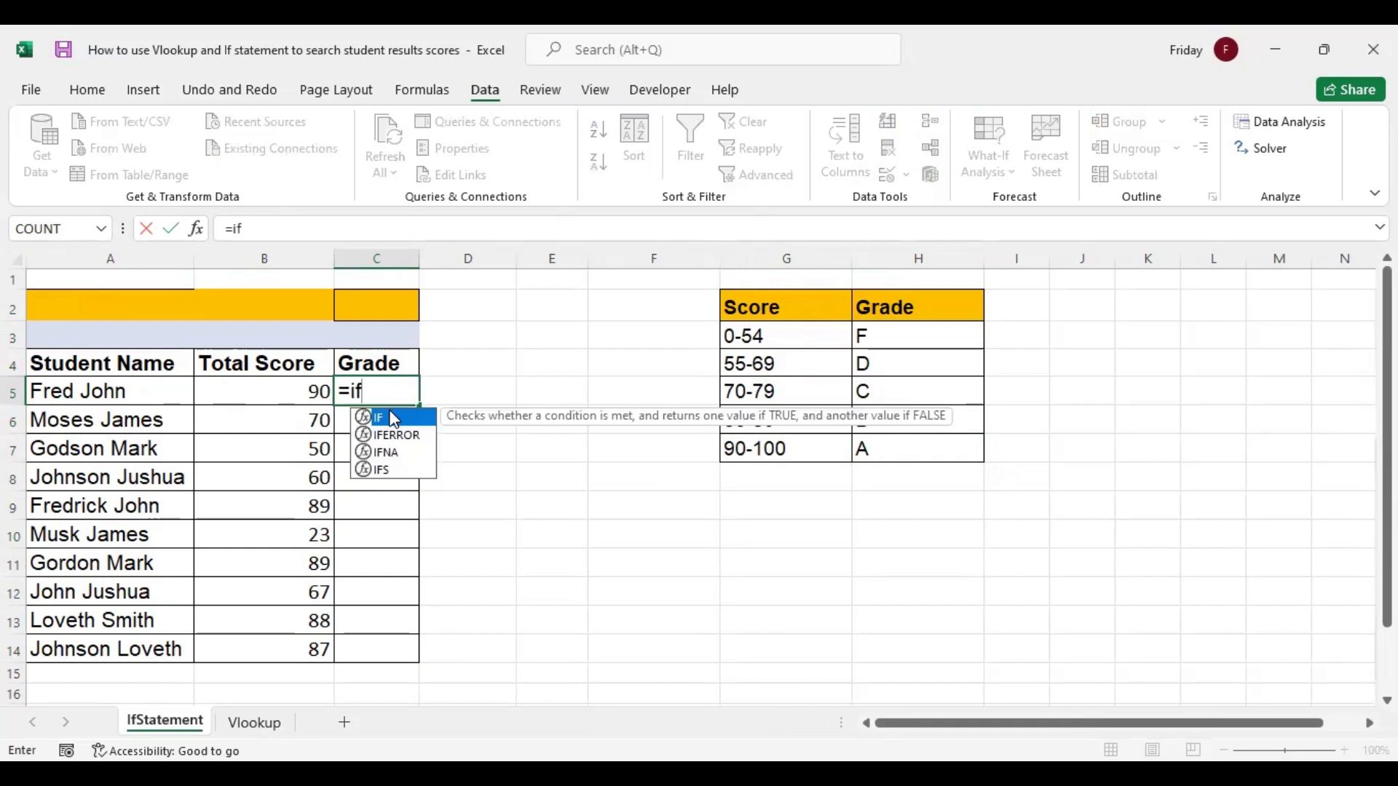
{"action": "key", "text": "Tab"}
{"action": "left_click", "coordinate": [311, 390]}
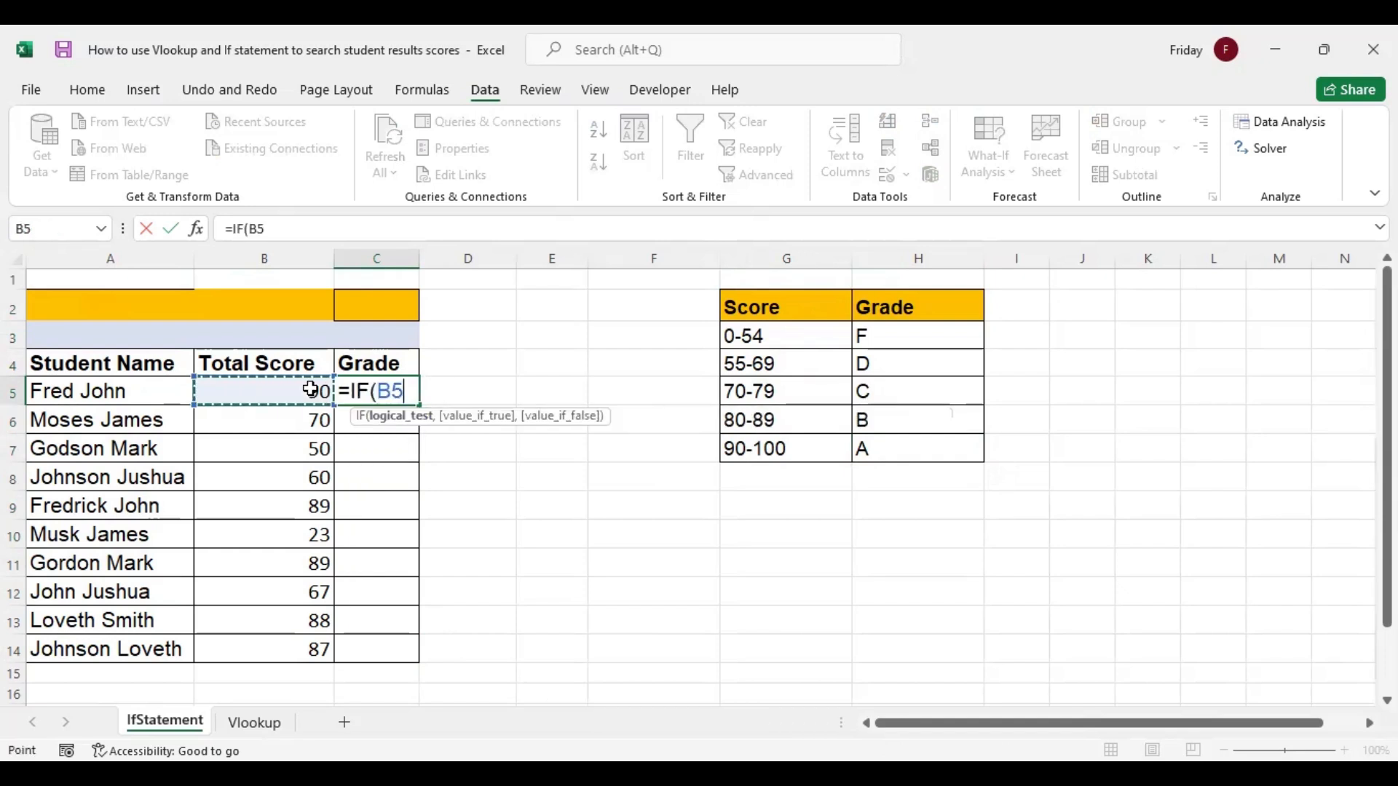
{"action": "type", "text": ">="}
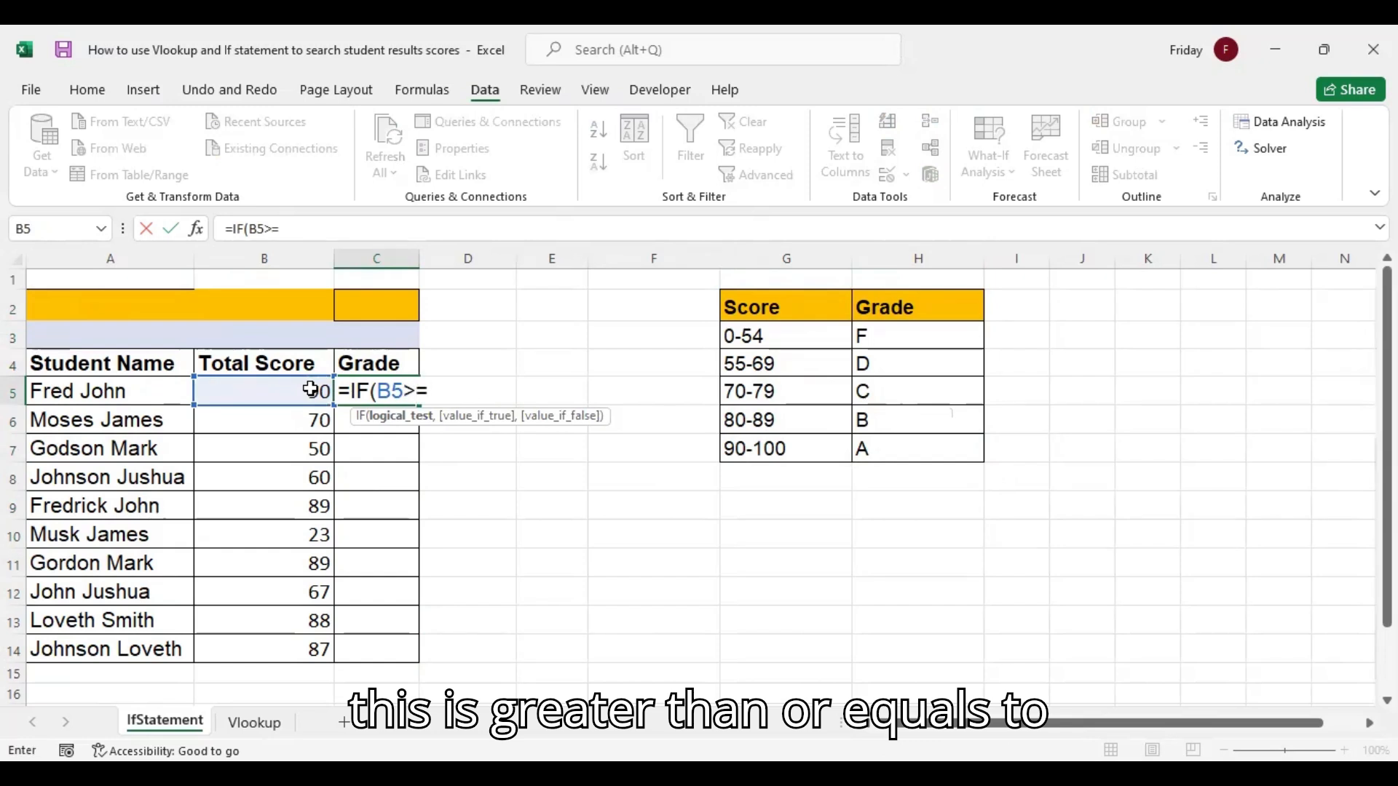
{"action": "type", "text": "90,\"A\""}
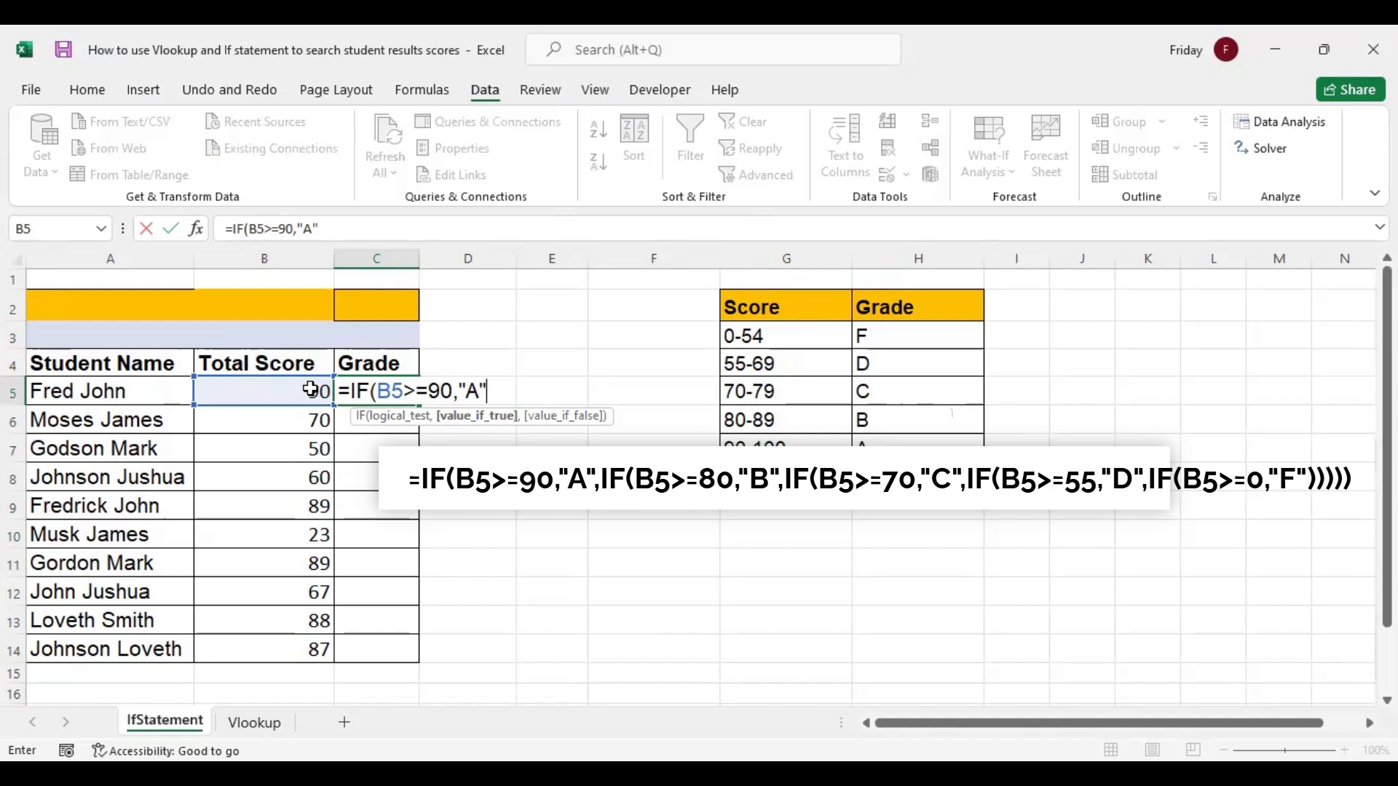
{"action": "type", "text": ","}
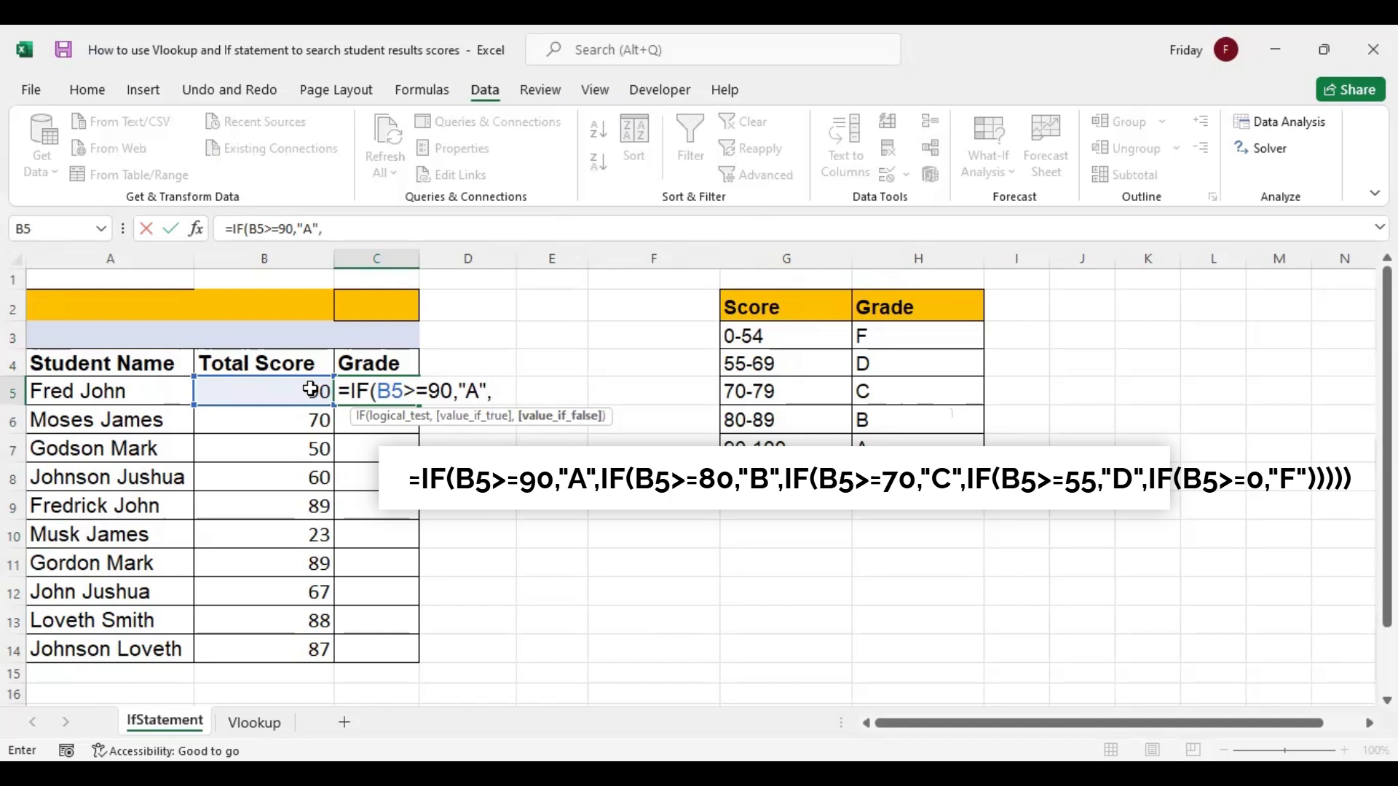
Nest a second IF as the false value, returning "B" when B5 is >=80.
{"action": "type", "text": "if"}
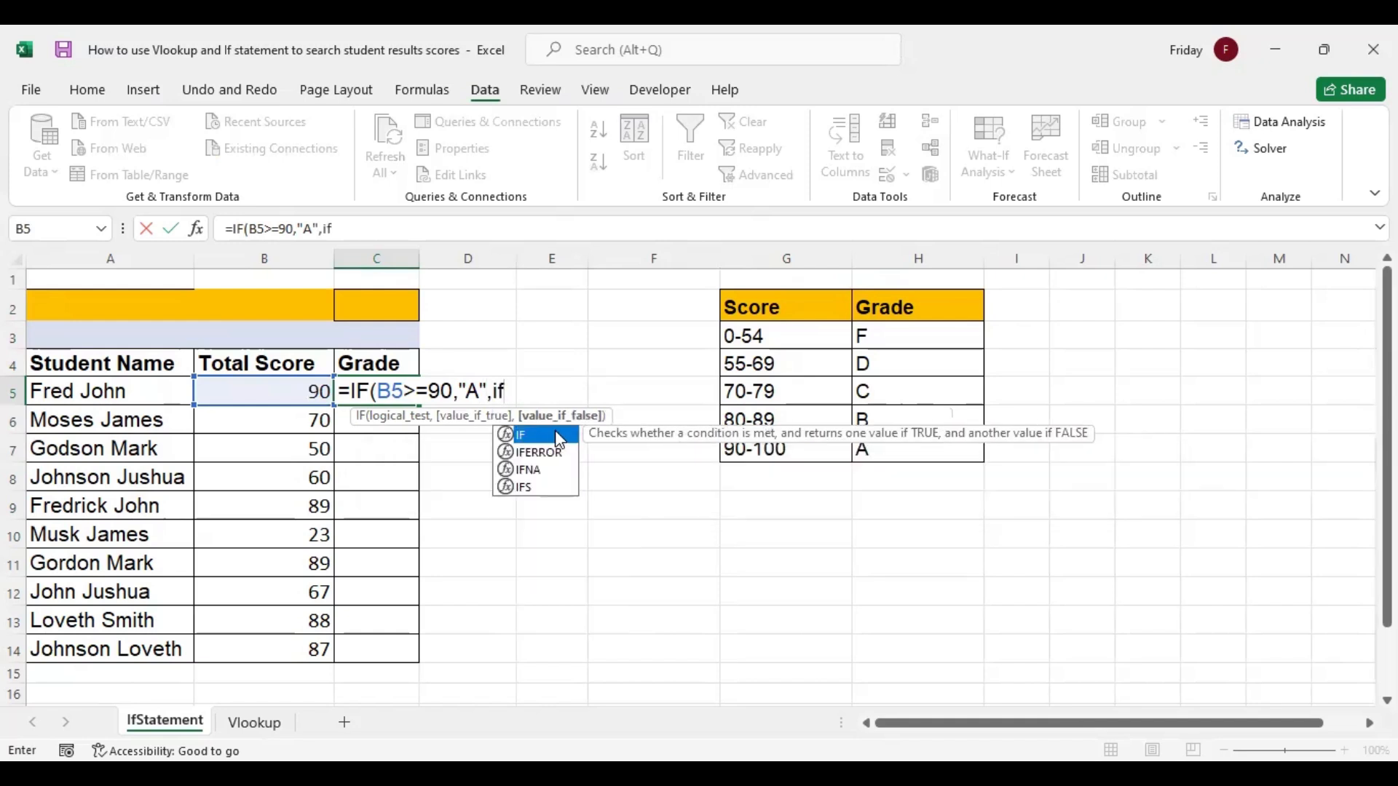
{"action": "type", "text": "("}
{"action": "left_click", "coordinate": [285, 380]}
{"action": "type", "text": ">="}
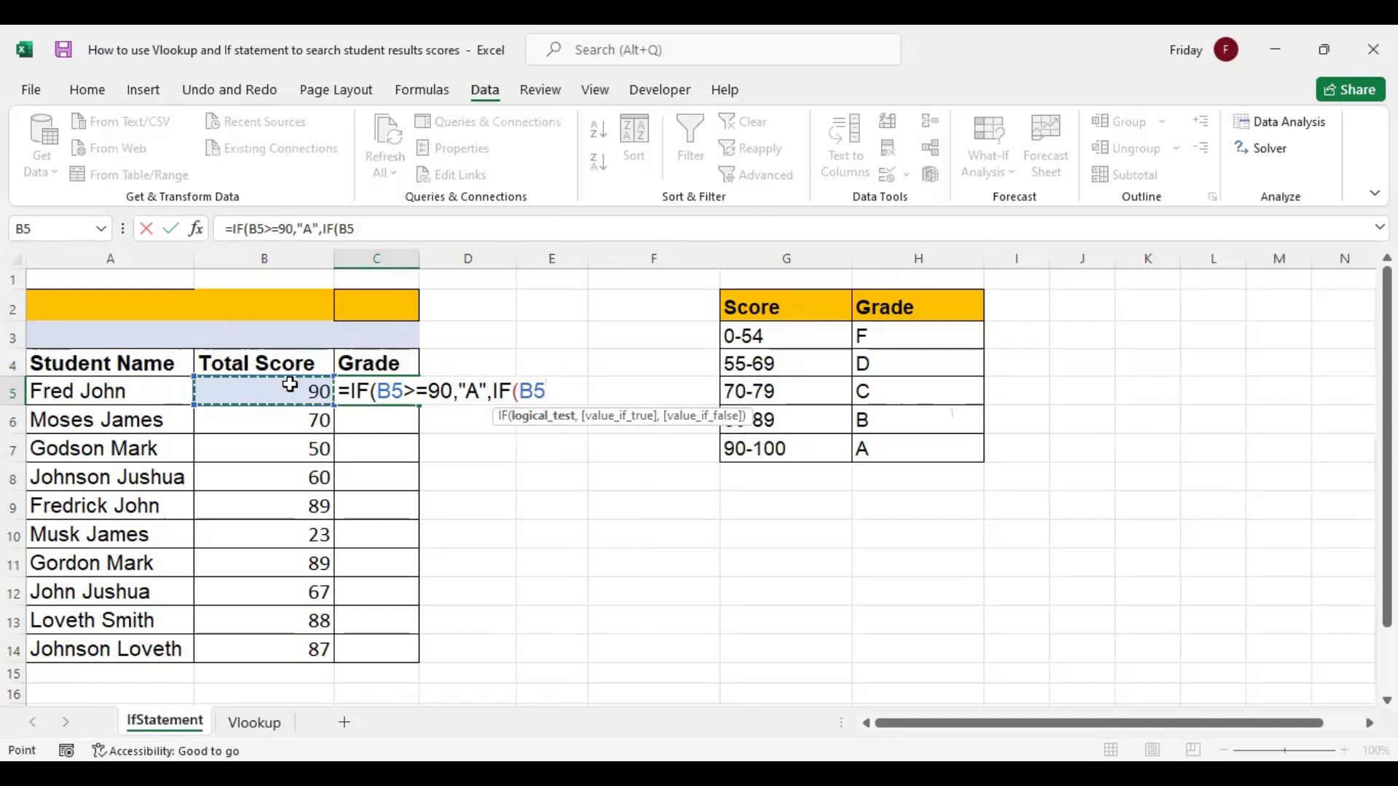
{"action": "type", "text": "80"}
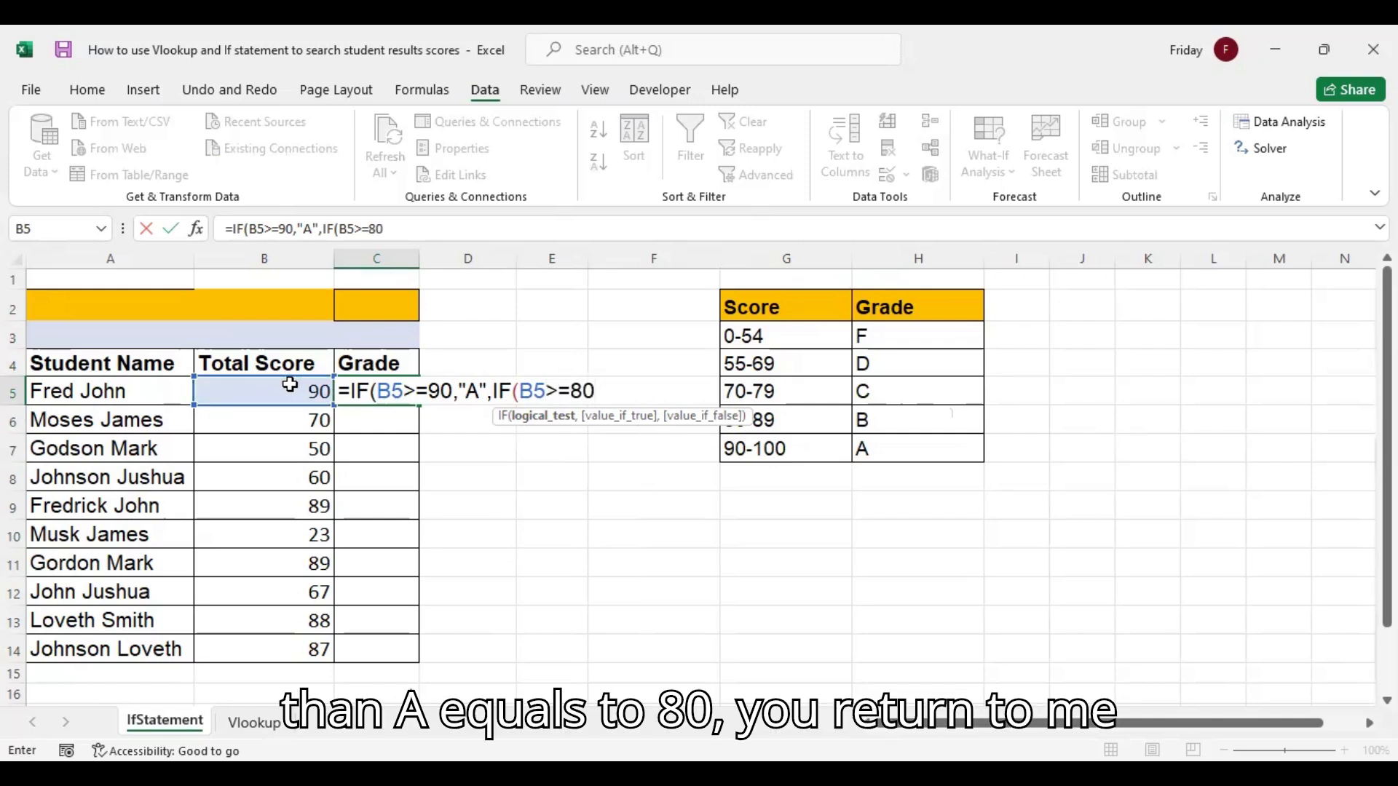
{"action": "type", "text": ",\"B\",if"}
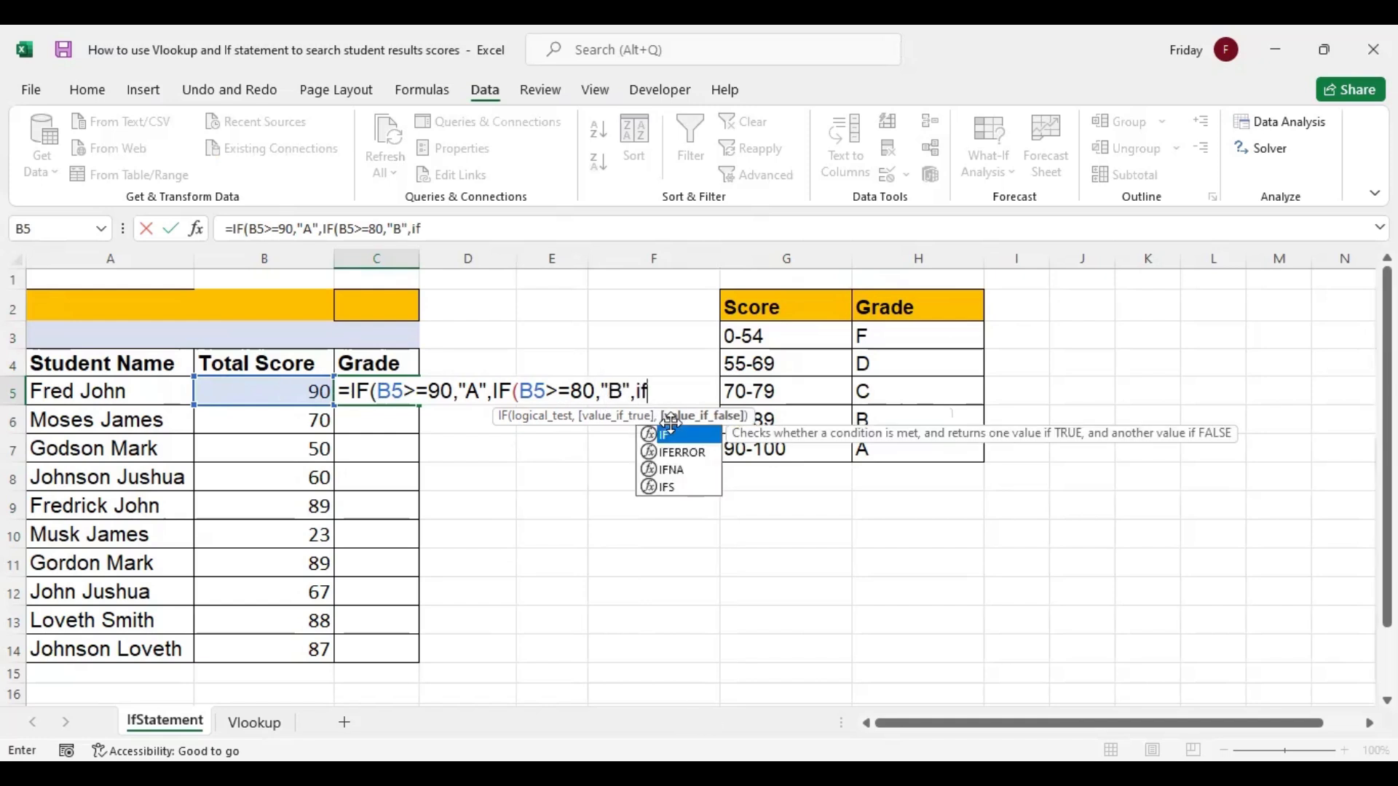
Nest a third IF in the C5 formula that returns "C" when B5 is >=70.
{"action": "key", "text": "Tab"}
{"action": "left_click", "coordinate": [286, 393]}
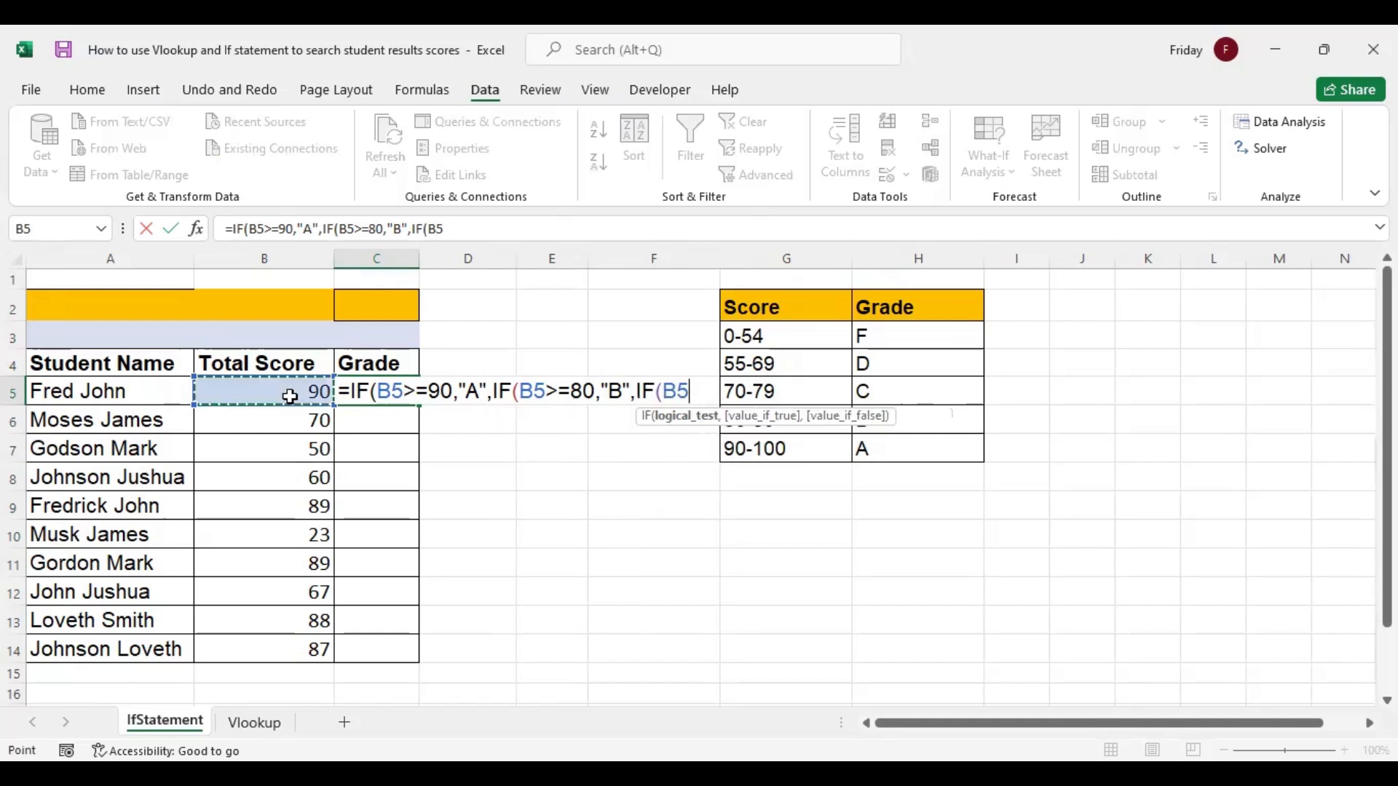
{"action": "type", "text": ">="}
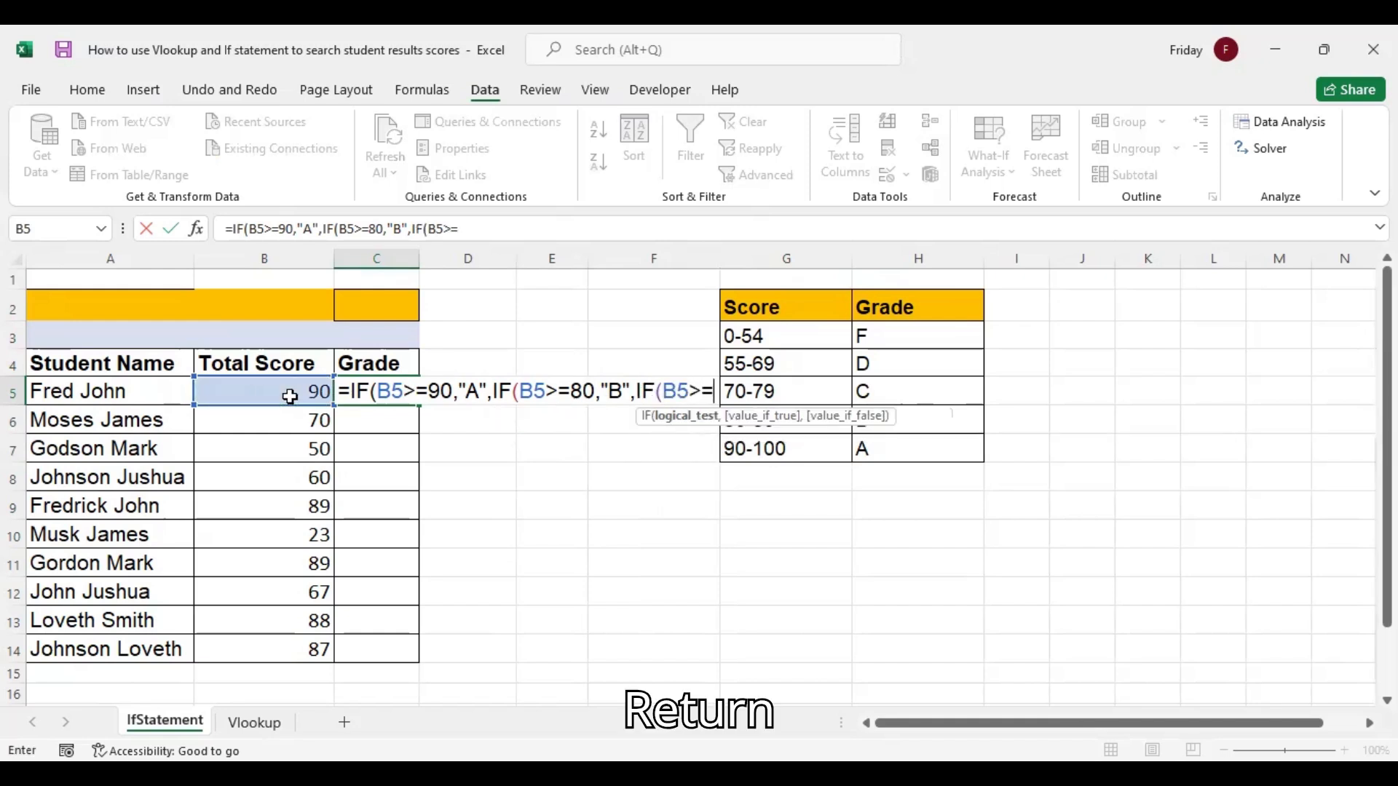
{"action": "type", "text": "70"}
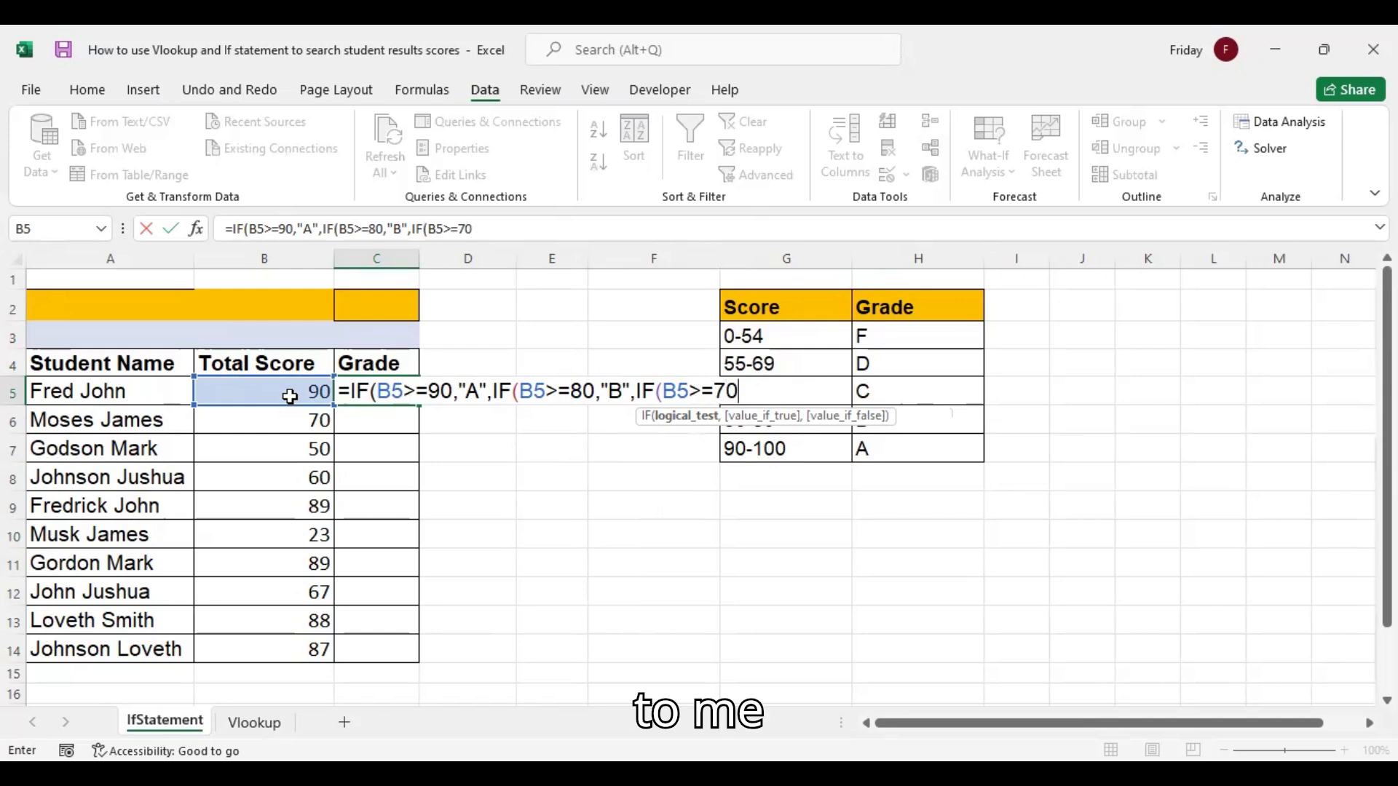
{"action": "type", "text": ",\"C"}
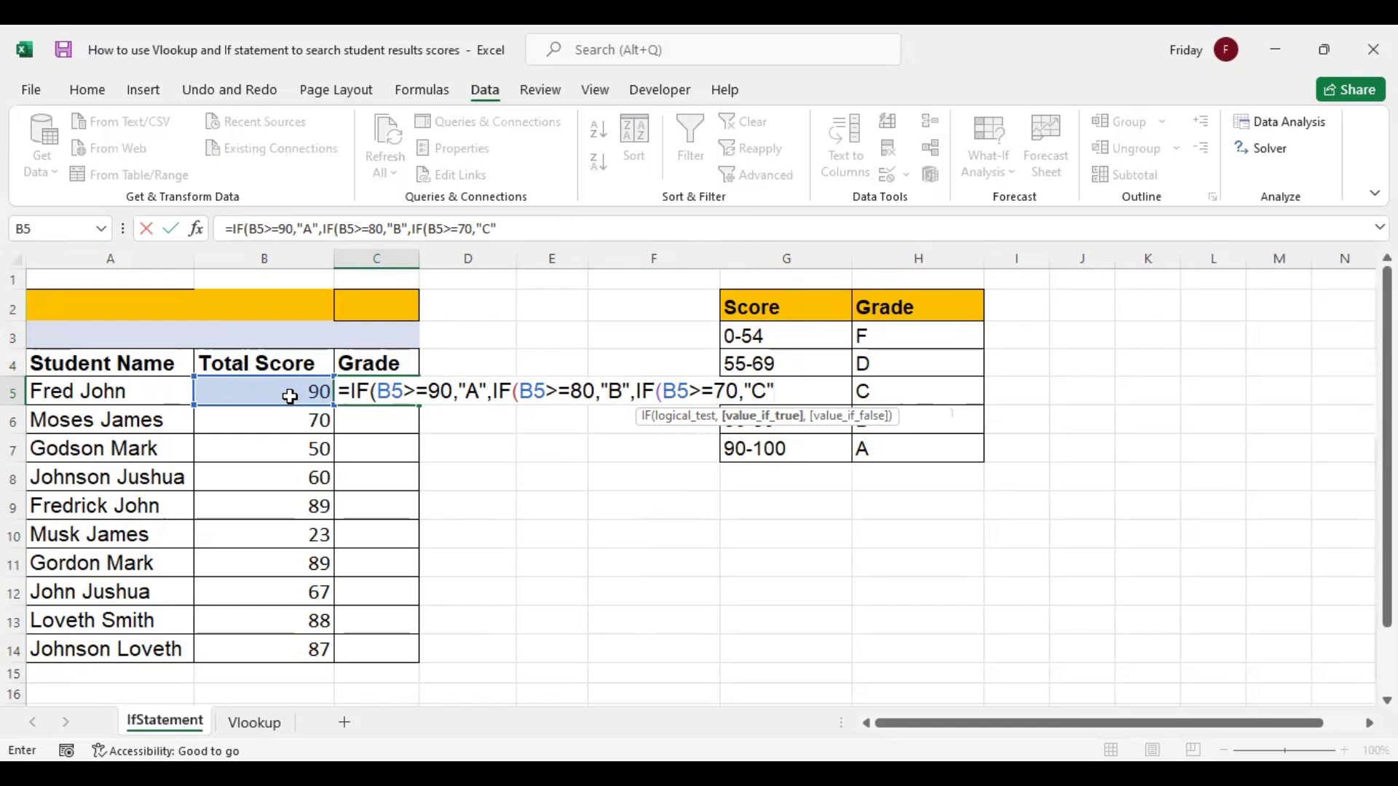
Nest a fourth IF in the C5 formula that returns "D" when B5 is >=55.
{"action": "type", "text": "\",if"}
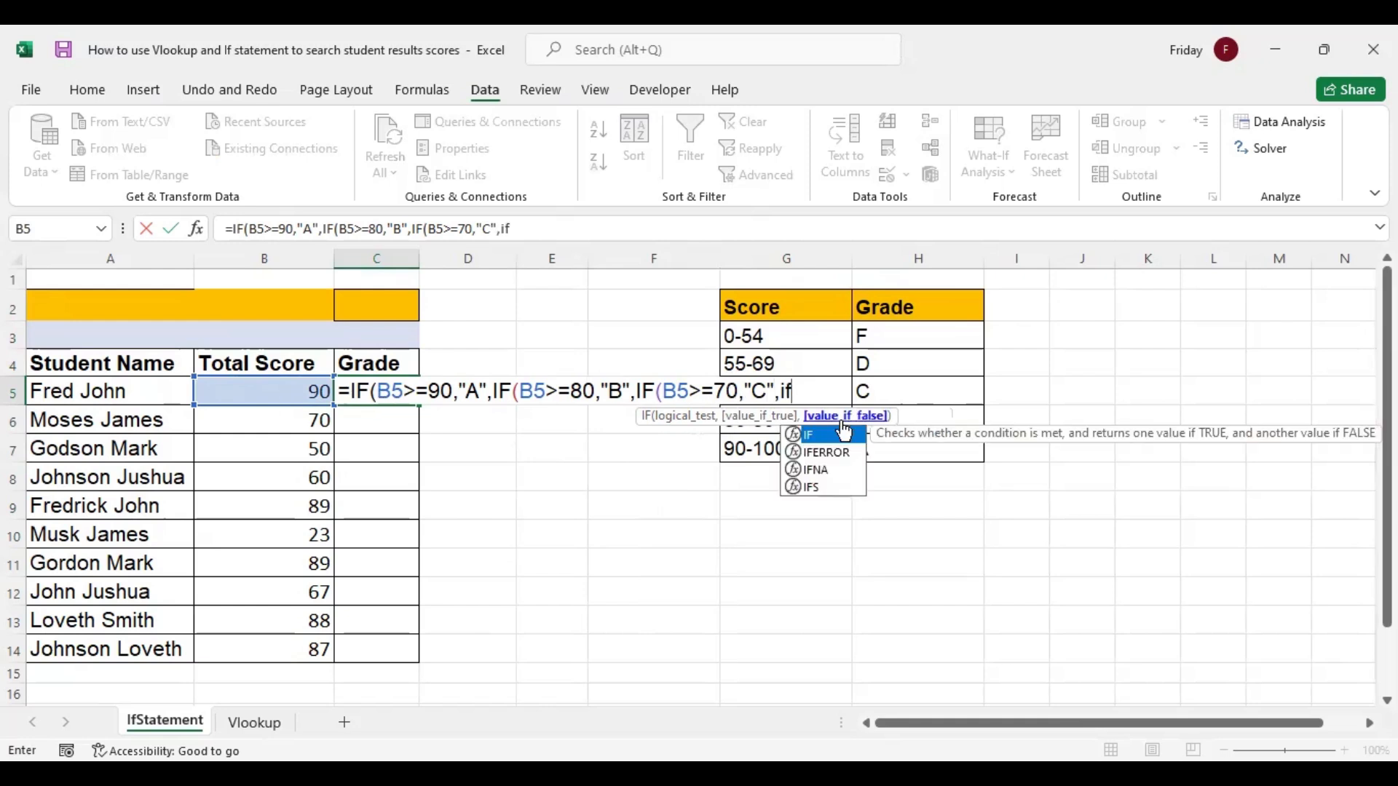
{"action": "key", "text": "Tab"}
{"action": "left_click", "coordinate": [294, 391]}
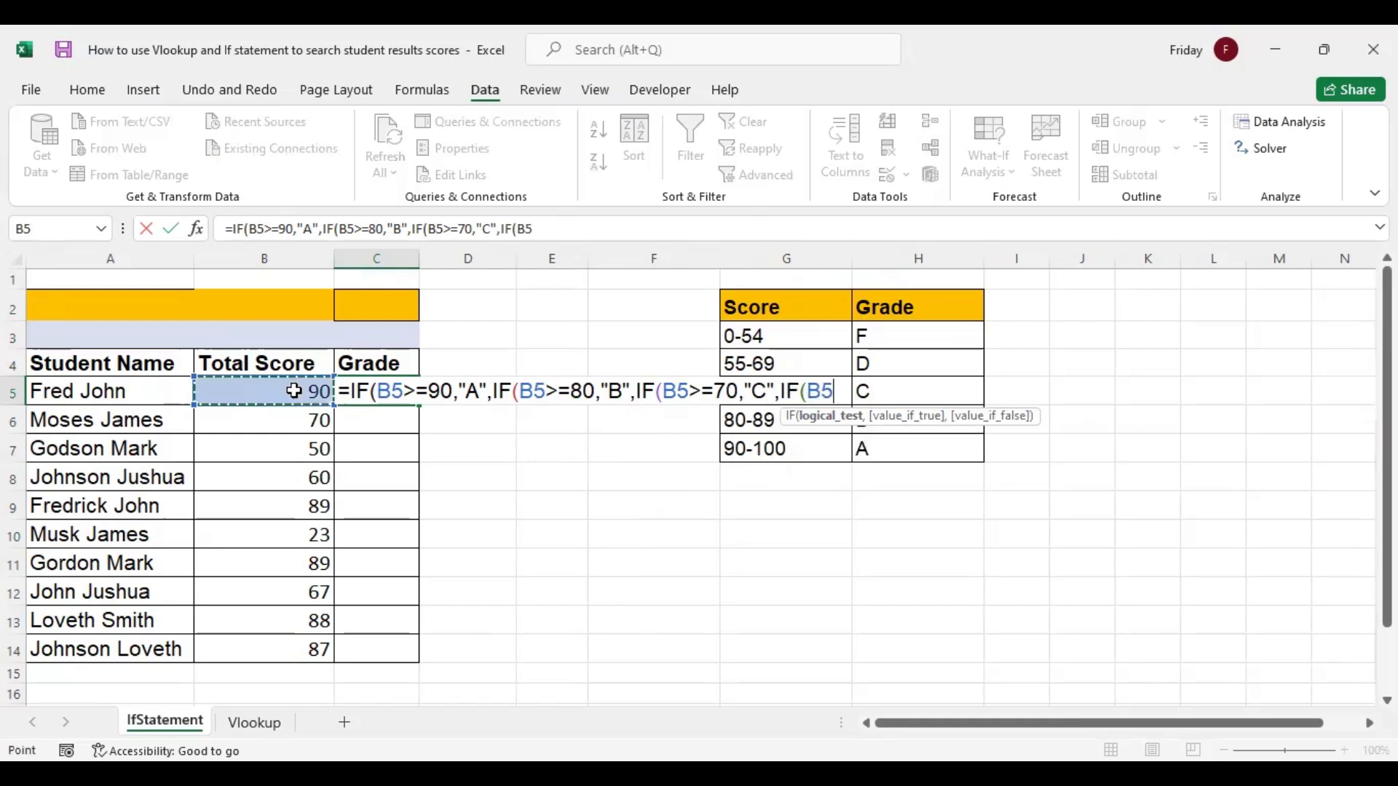
{"action": "type", "text": ">=55,\""}
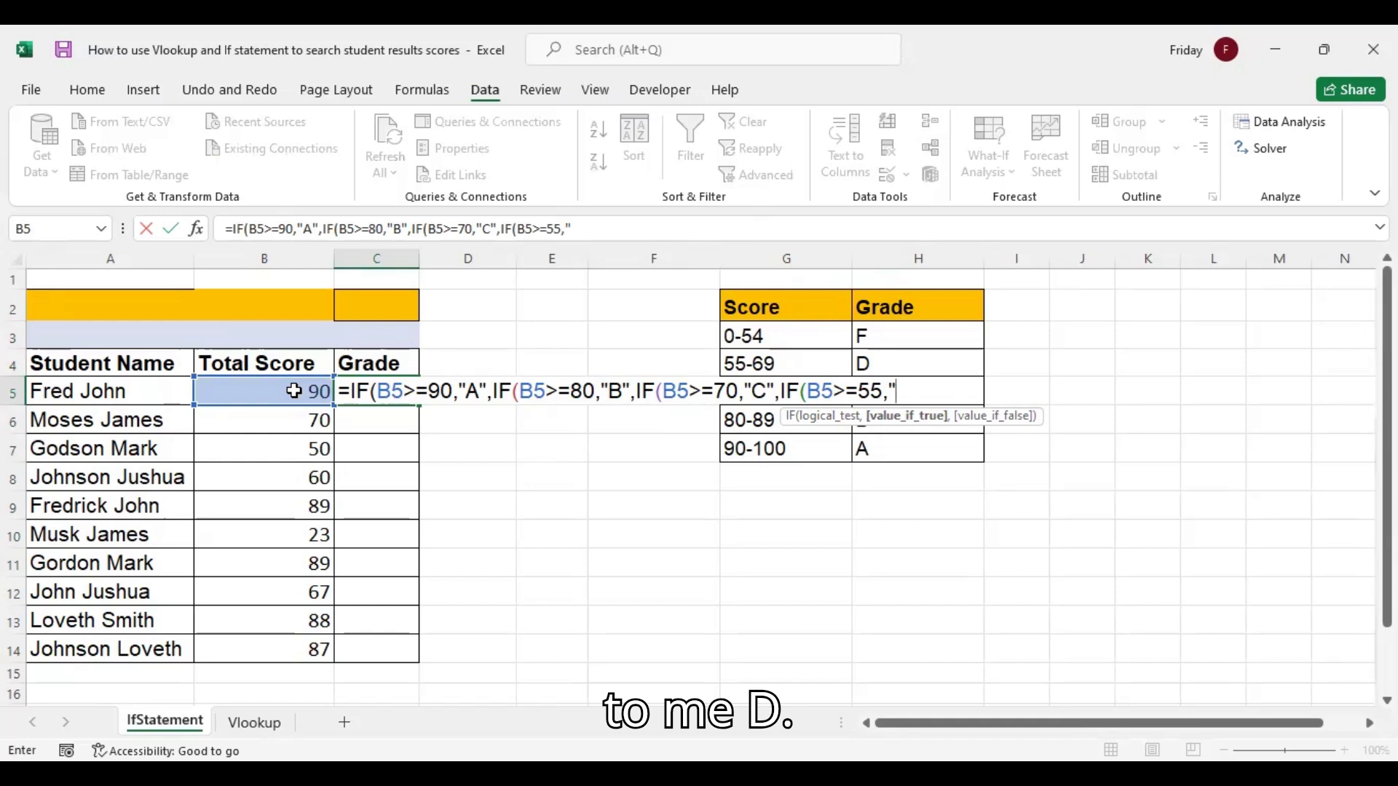
{"action": "type", "text": "D\""}
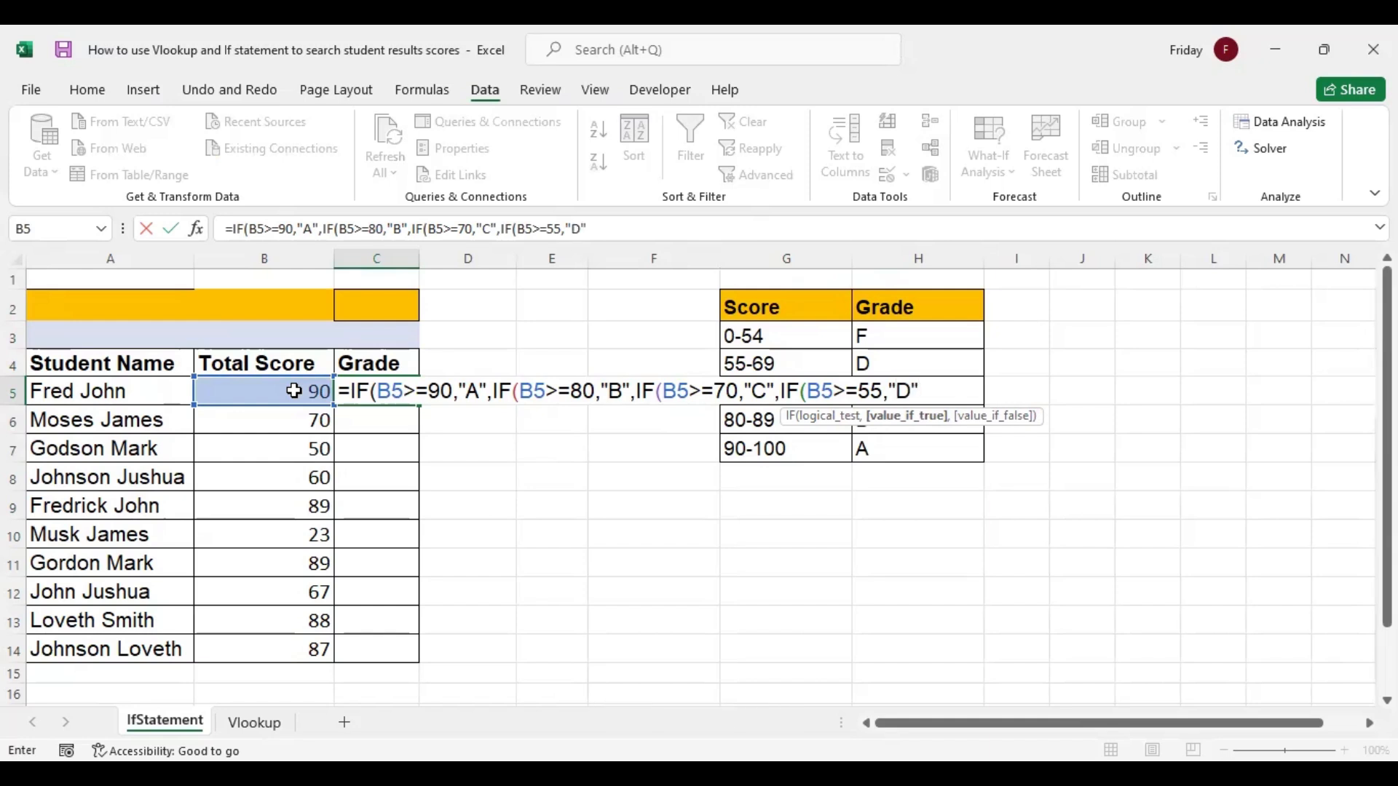
{"action": "type", "text": ", "}
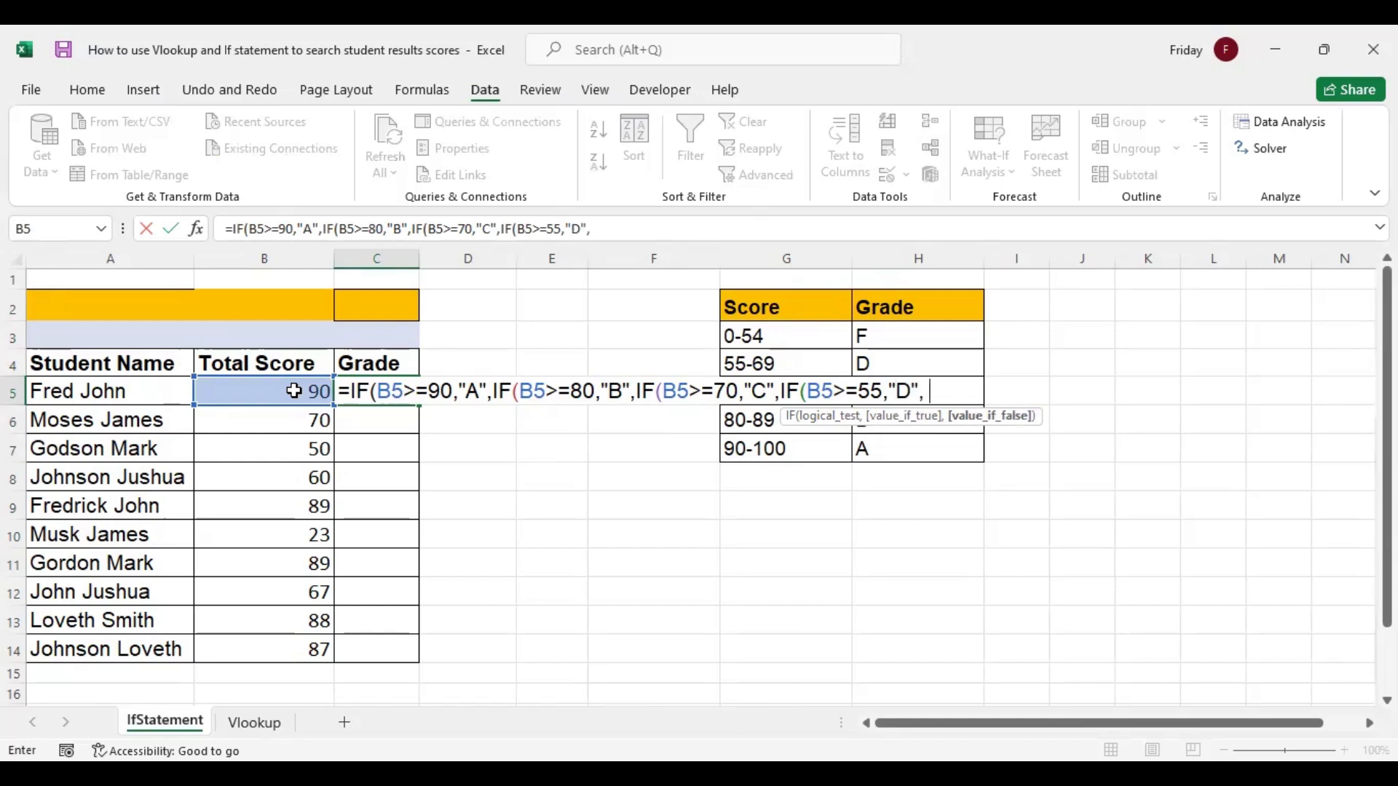
Nest a fifth IF in the C5 formula that returns "F" when B5 is >=0, and complete the formula.
{"action": "type", "text": "if"}
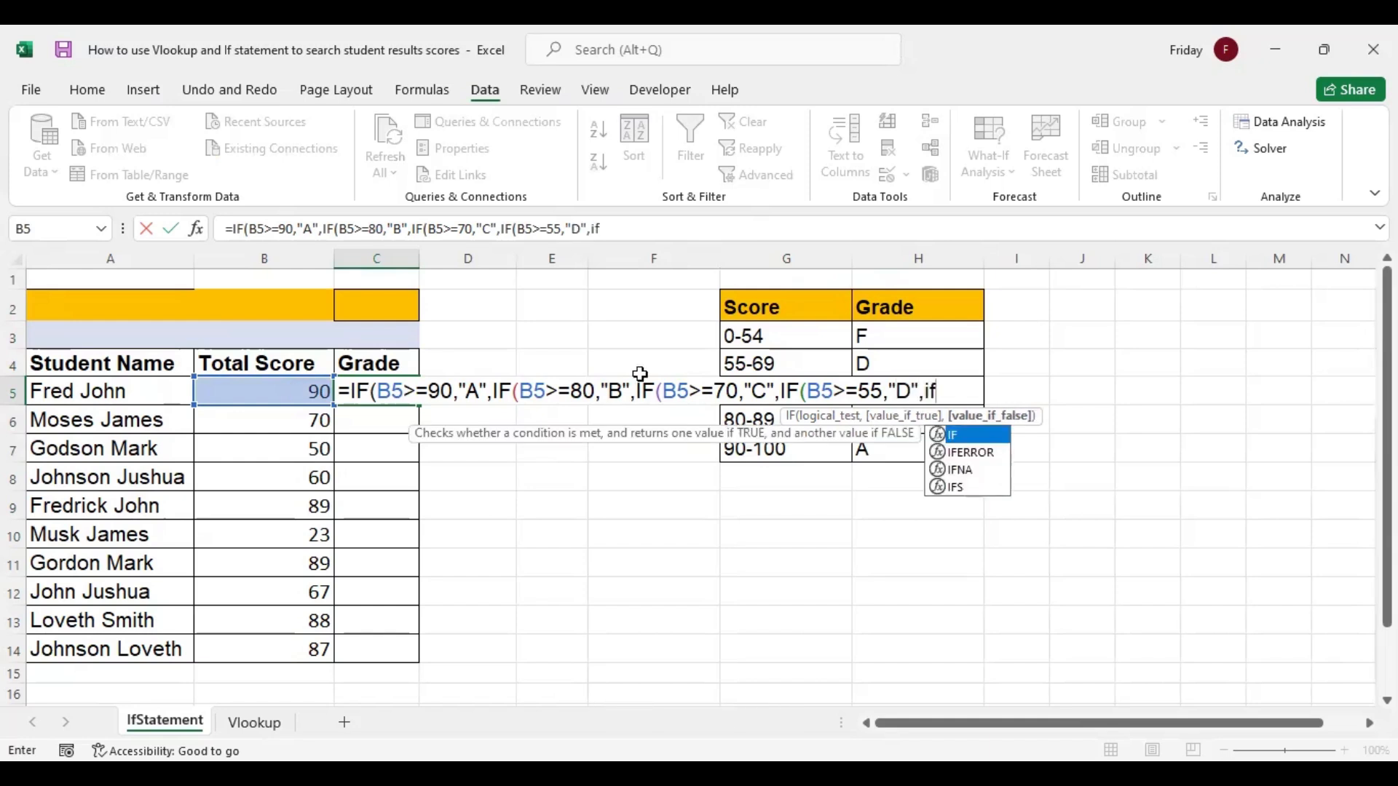
{"action": "double_click", "coordinate": [959, 435]}
{"action": "left_click", "coordinate": [320, 393]}
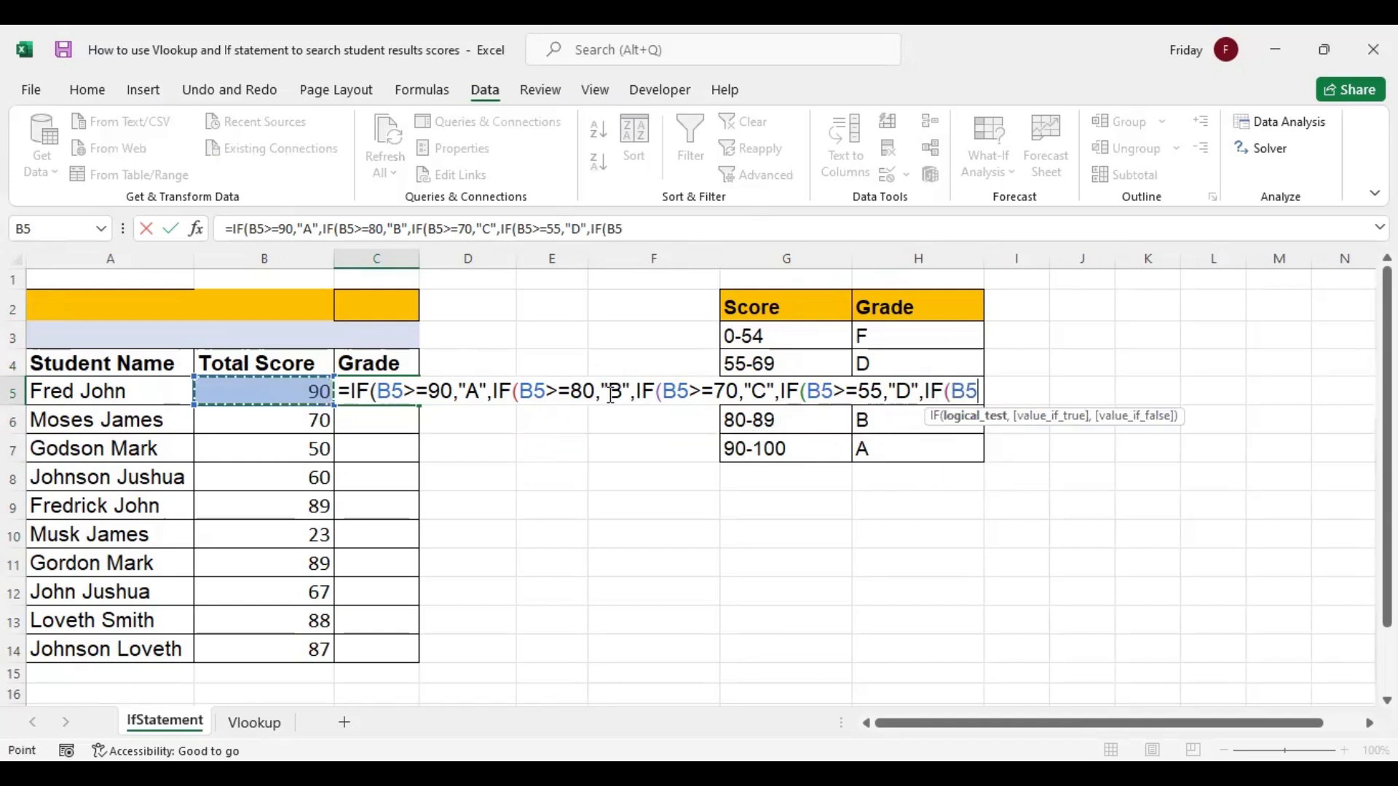
{"action": "type", "text": ">"}
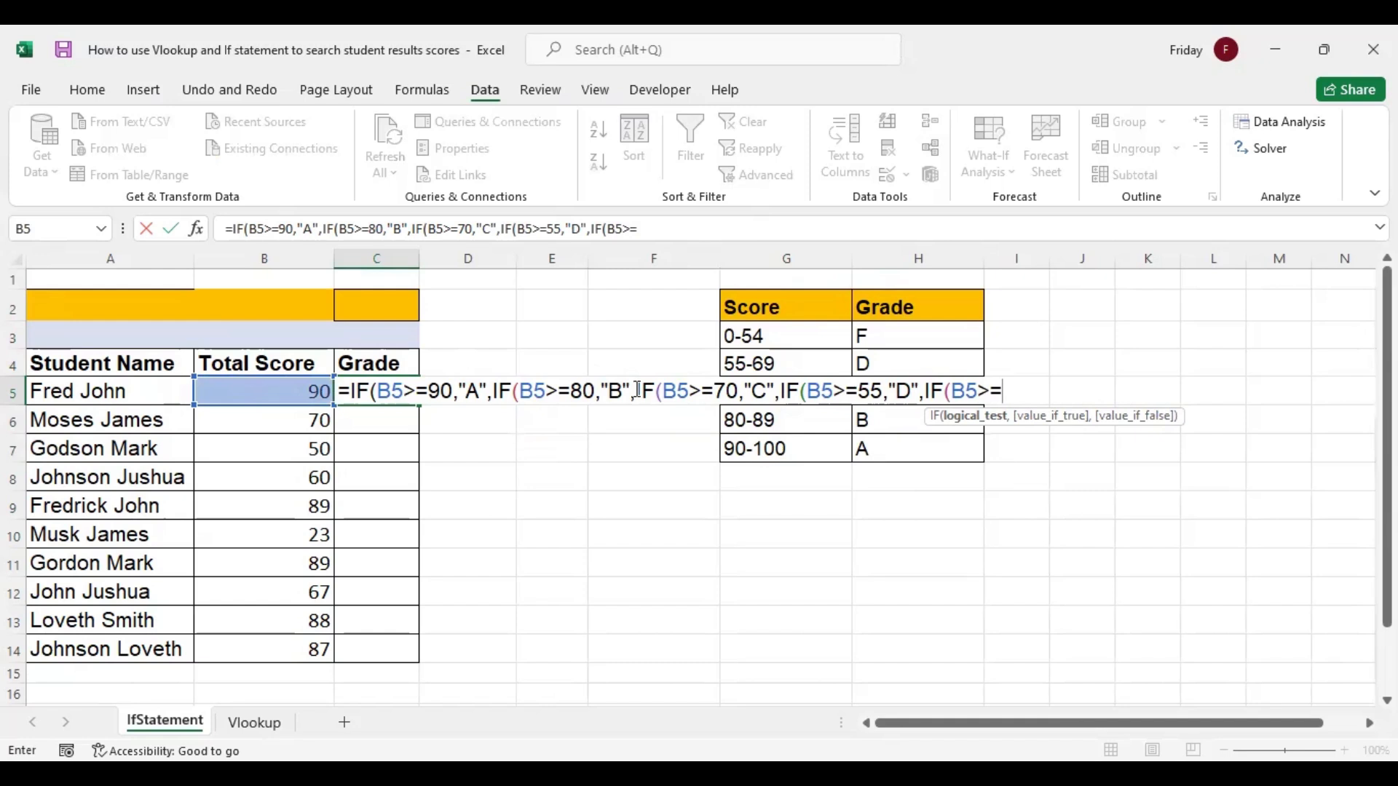
{"action": "type", "text": "=0,\""}
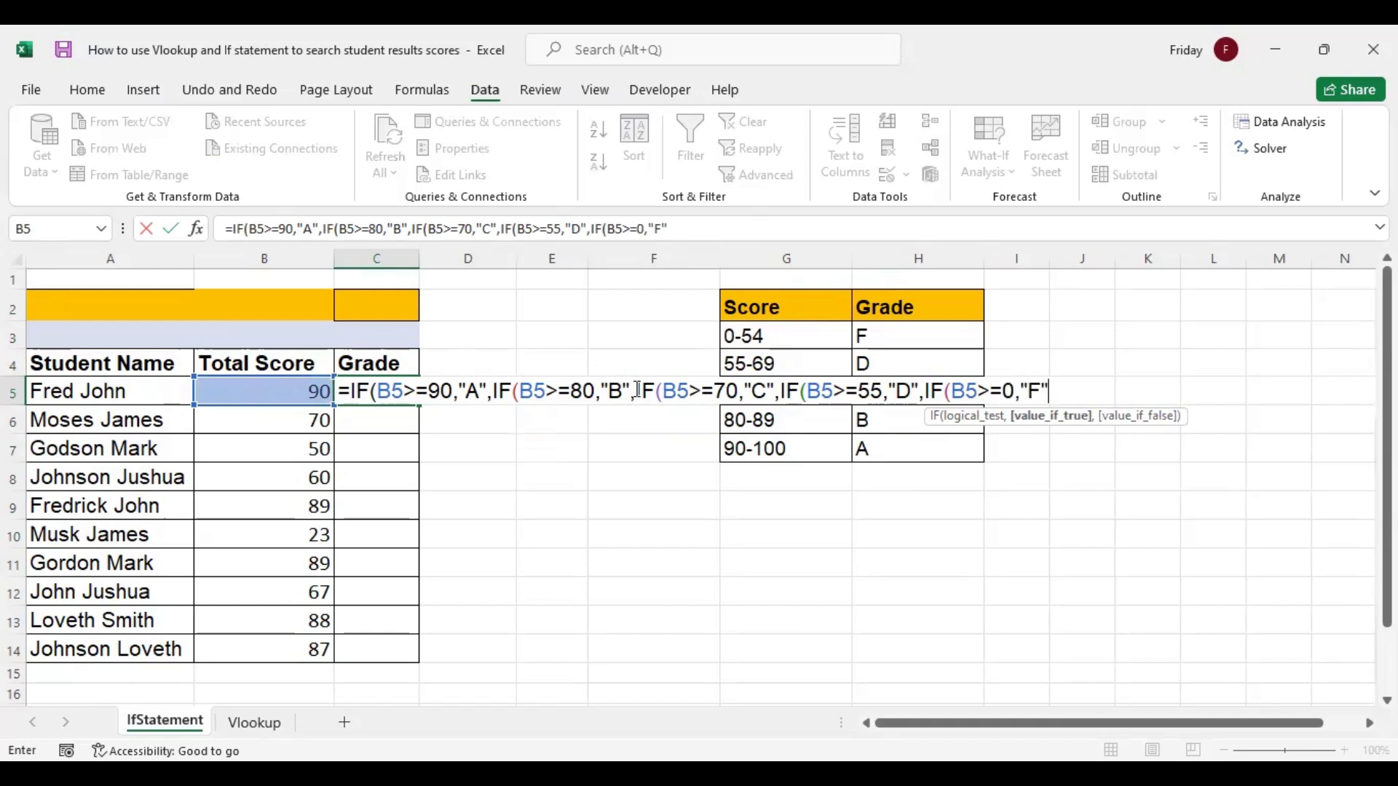
{"action": "type", "text": "F\""}
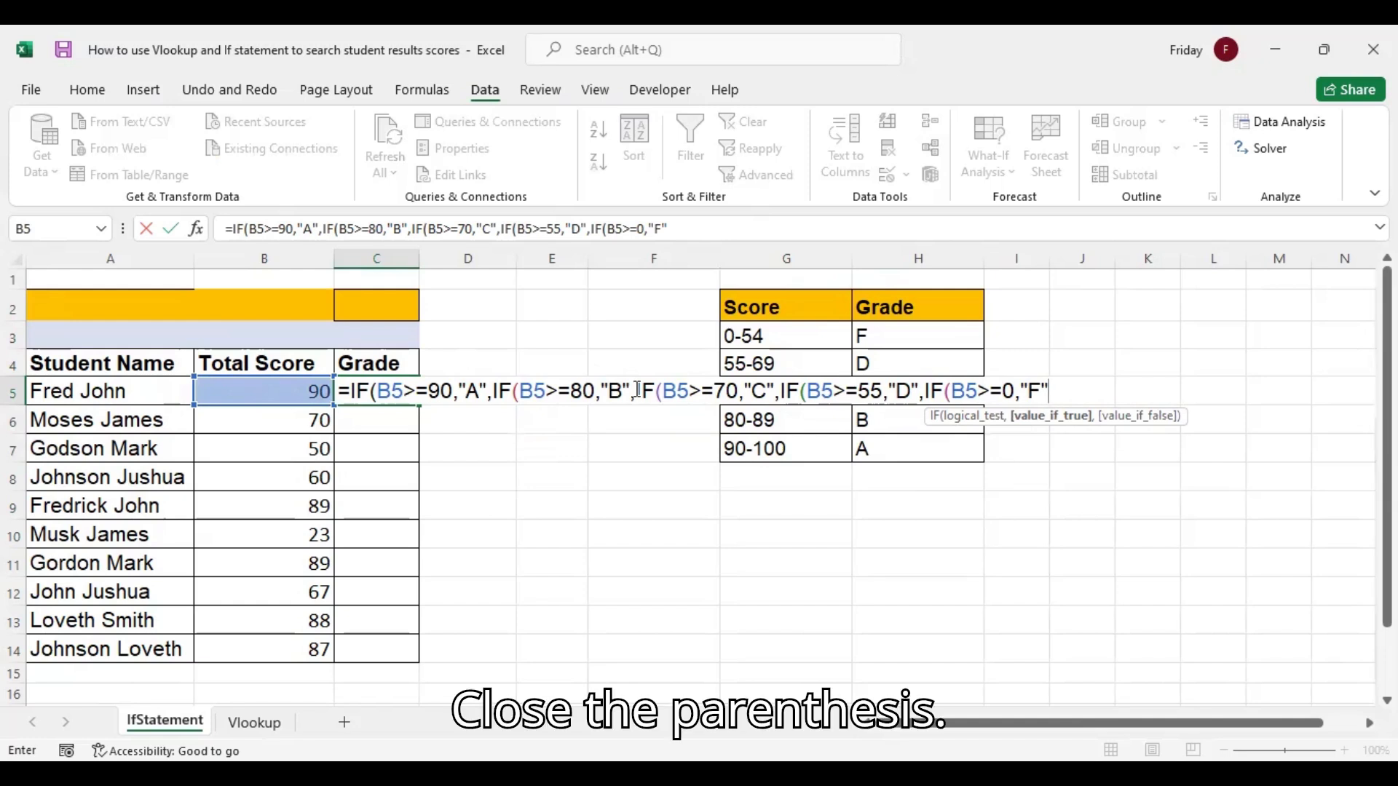
{"action": "type", "text": ")"}
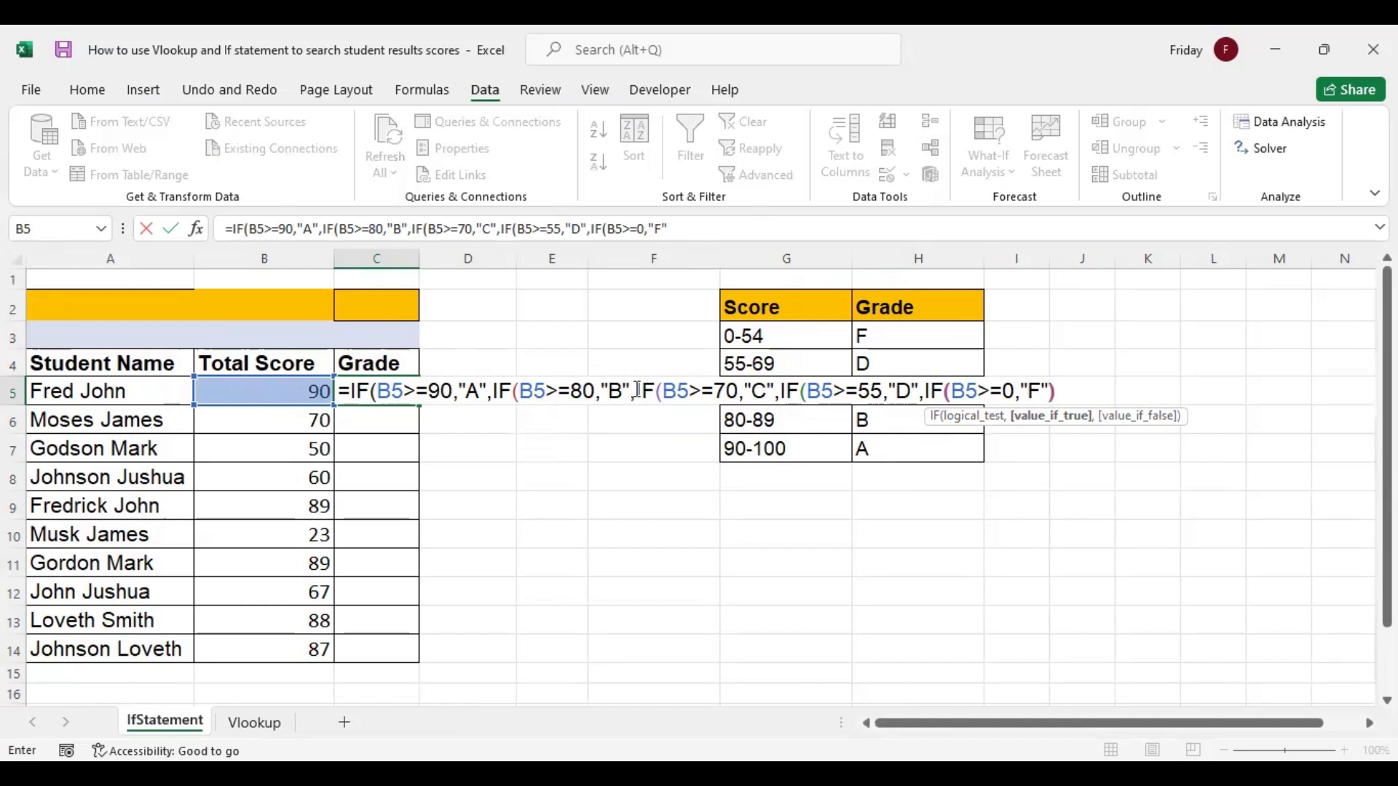
{"action": "key", "text": "Return"}
Fill the nested IF formula from C5 down through C14.
{"action": "left_click", "coordinate": [390, 393]}
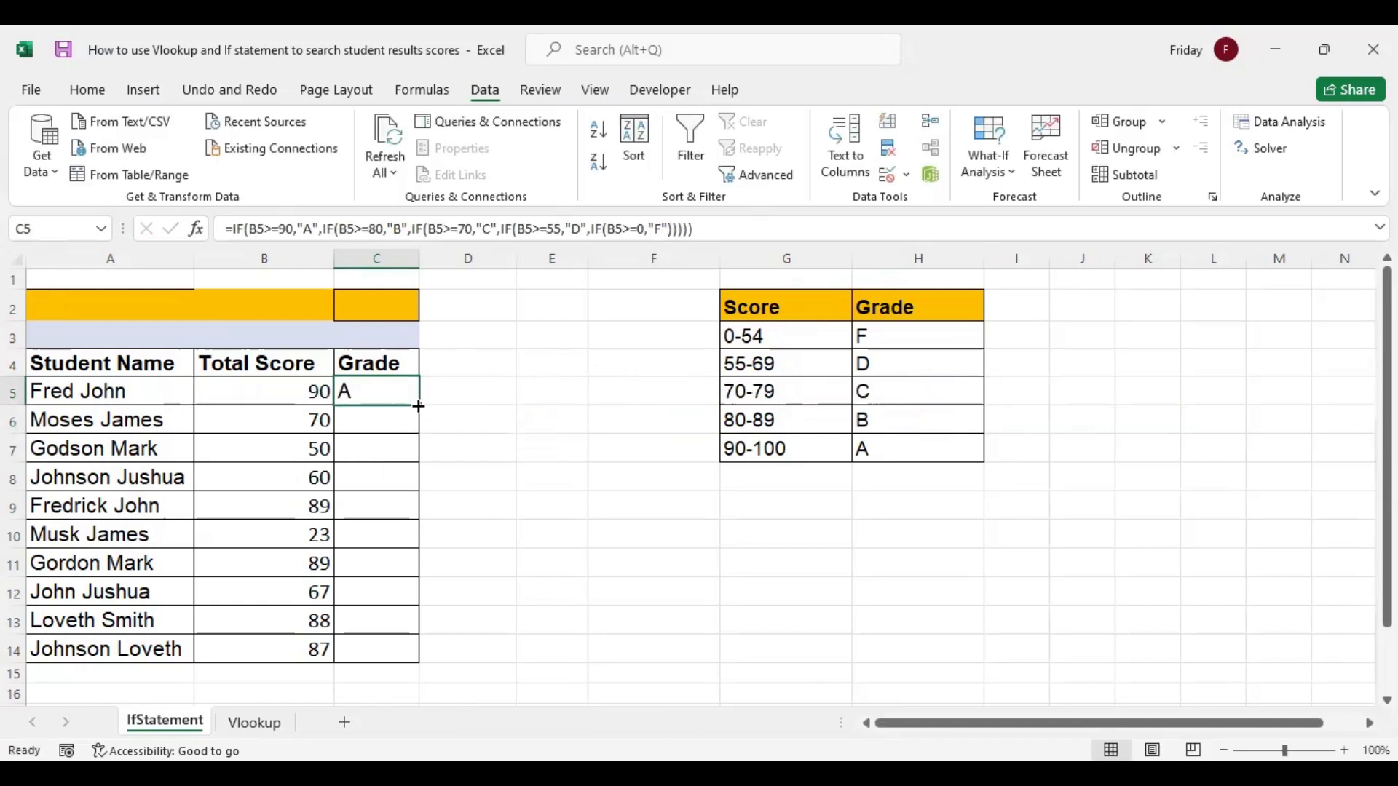
{"action": "left_click_drag", "start_coordinate": [422, 463], "coordinate": [420, 661]}
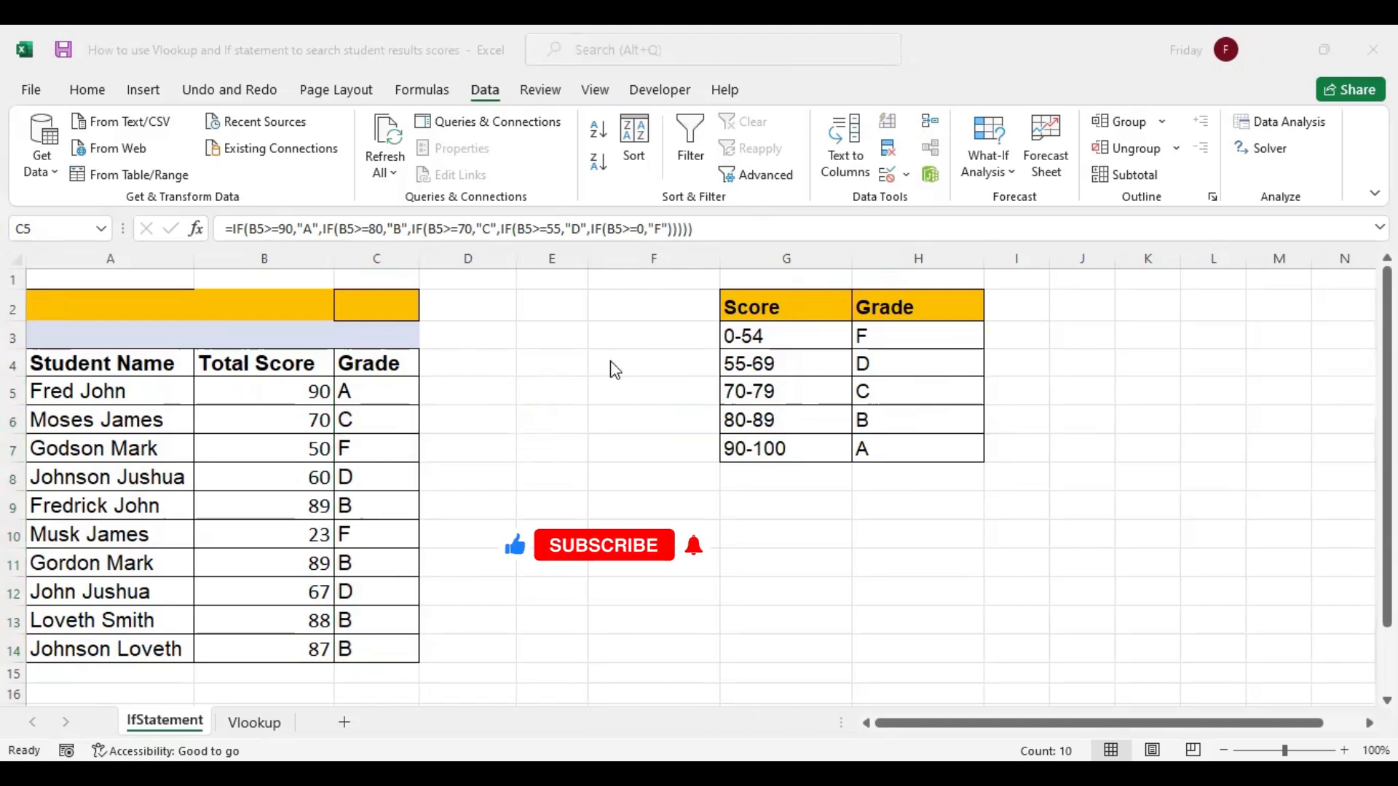
{"action": "left_click", "coordinate": [364, 393]}
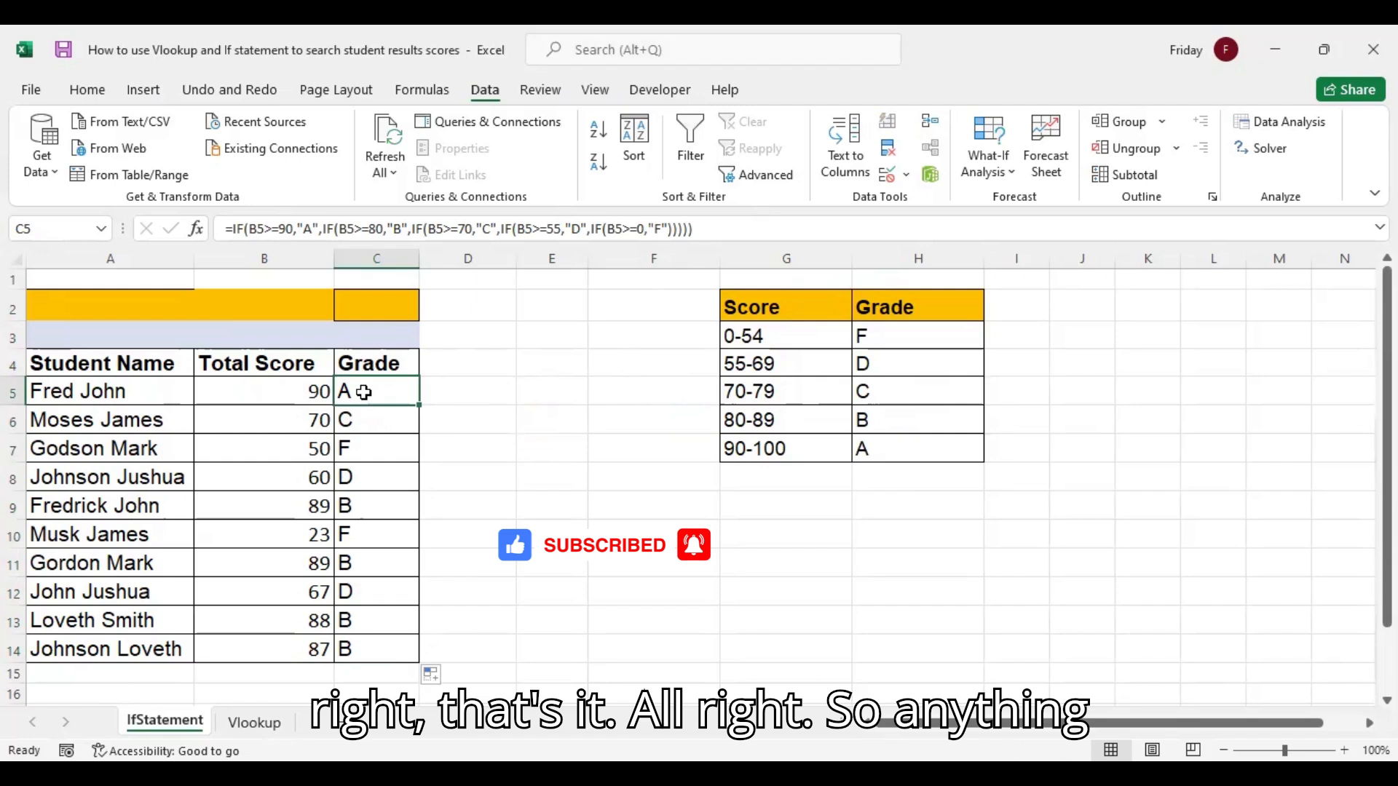
Change the total score in B10 to 90 and check the grade in C10.
{"action": "left_click", "coordinate": [306, 536]}
{"action": "type", "text": "90"}
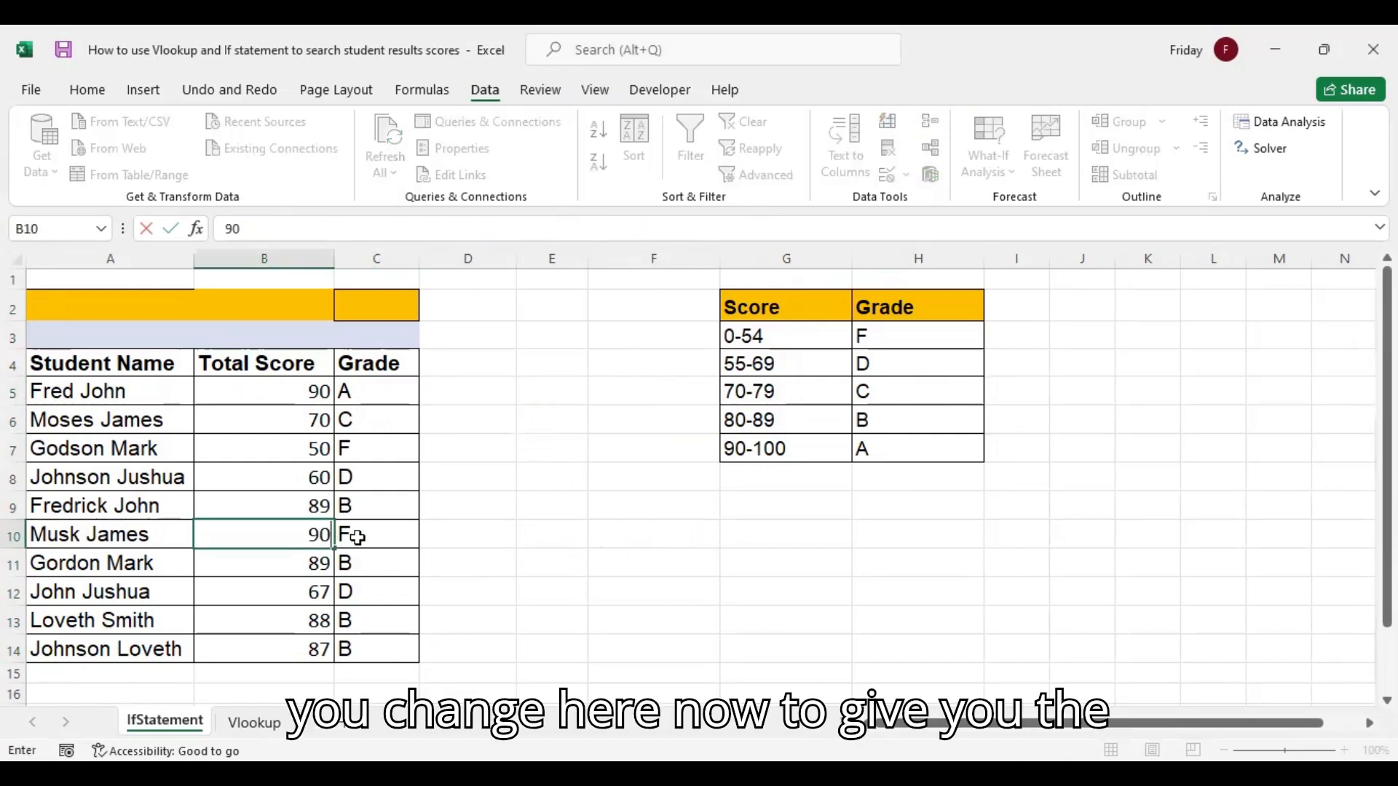
{"action": "left_click", "coordinate": [350, 537]}
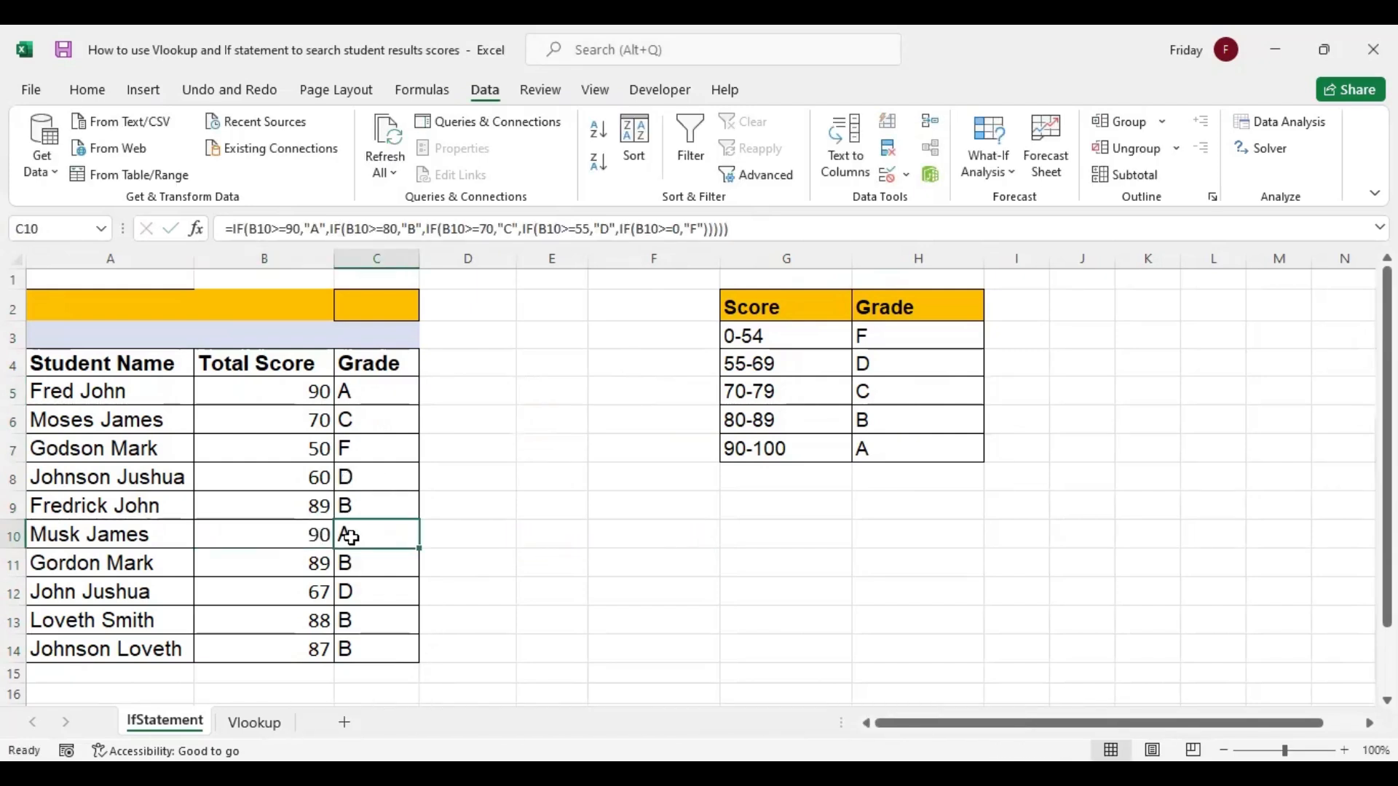
Set the data validation of cell A2 to allow a List.
{"action": "left_click", "coordinate": [116, 306]}
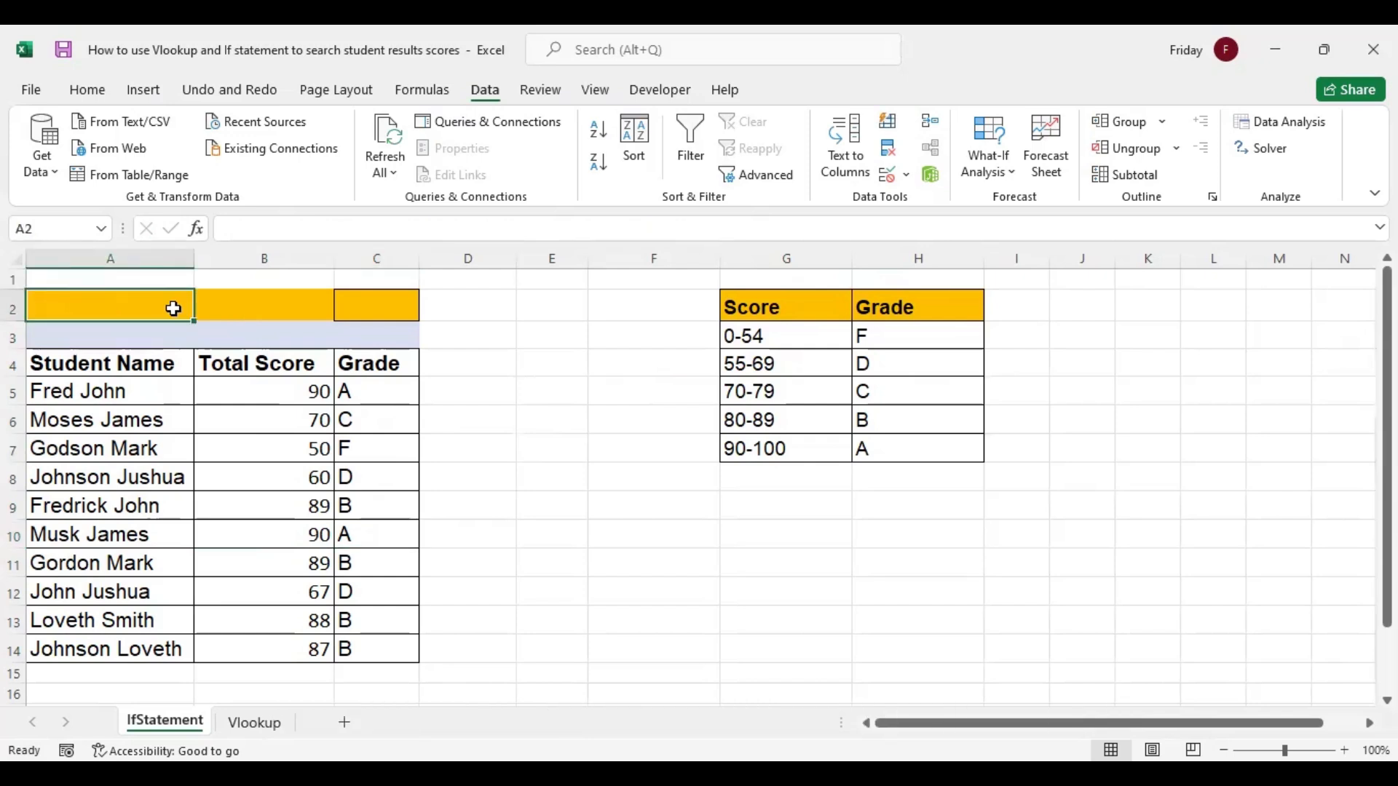
{"action": "left_click_drag", "start_coordinate": [134, 306], "coordinate": [391, 300]}
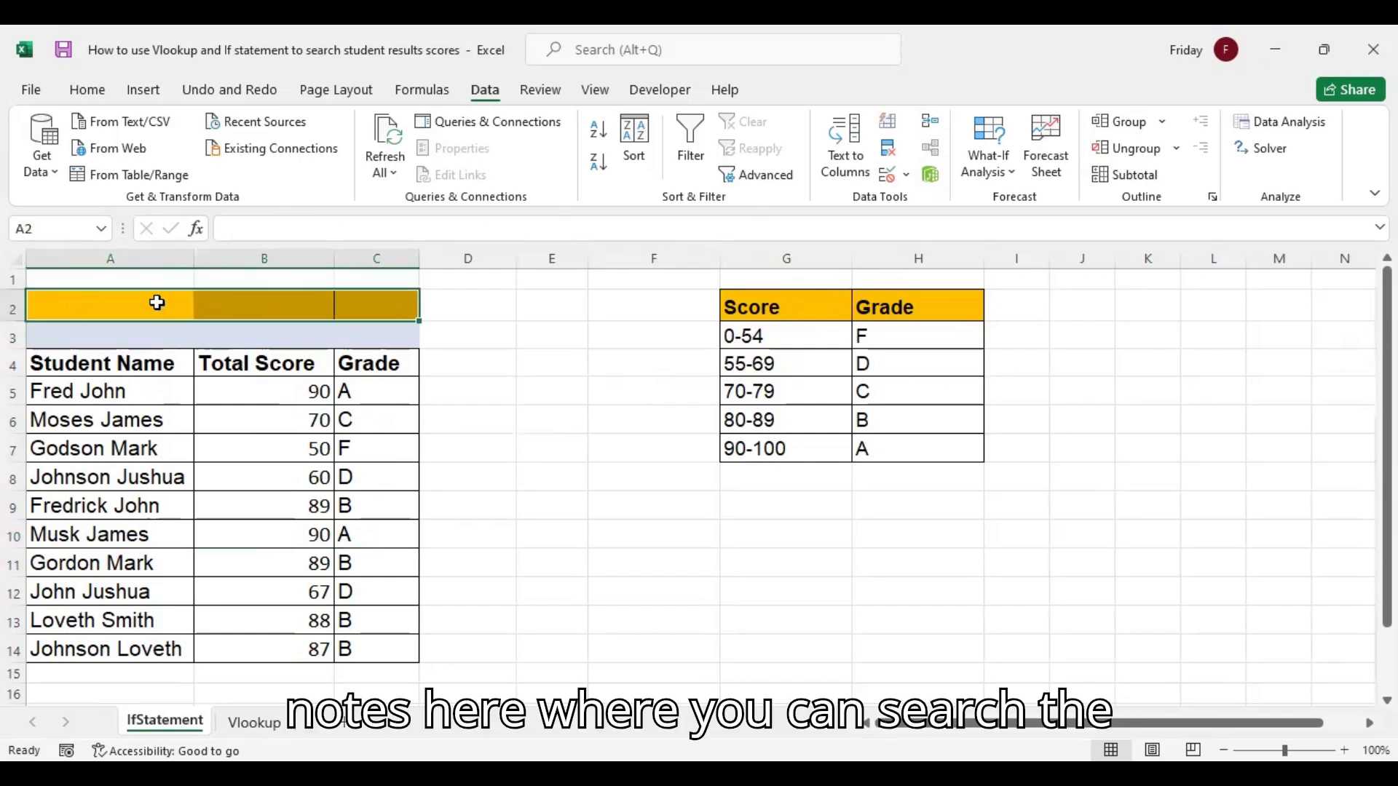
{"action": "left_click", "coordinate": [132, 307]}
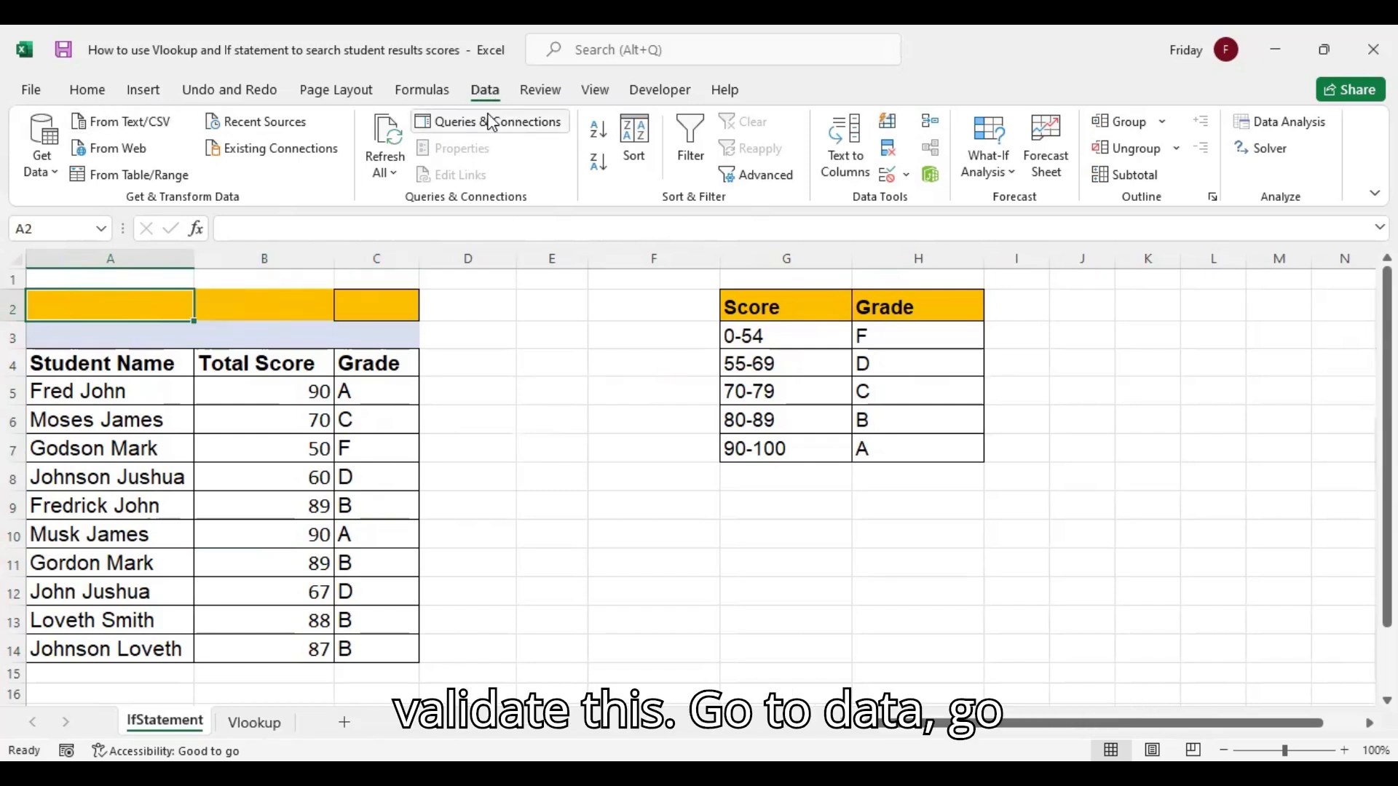
{"action": "left_click", "coordinate": [907, 175]}
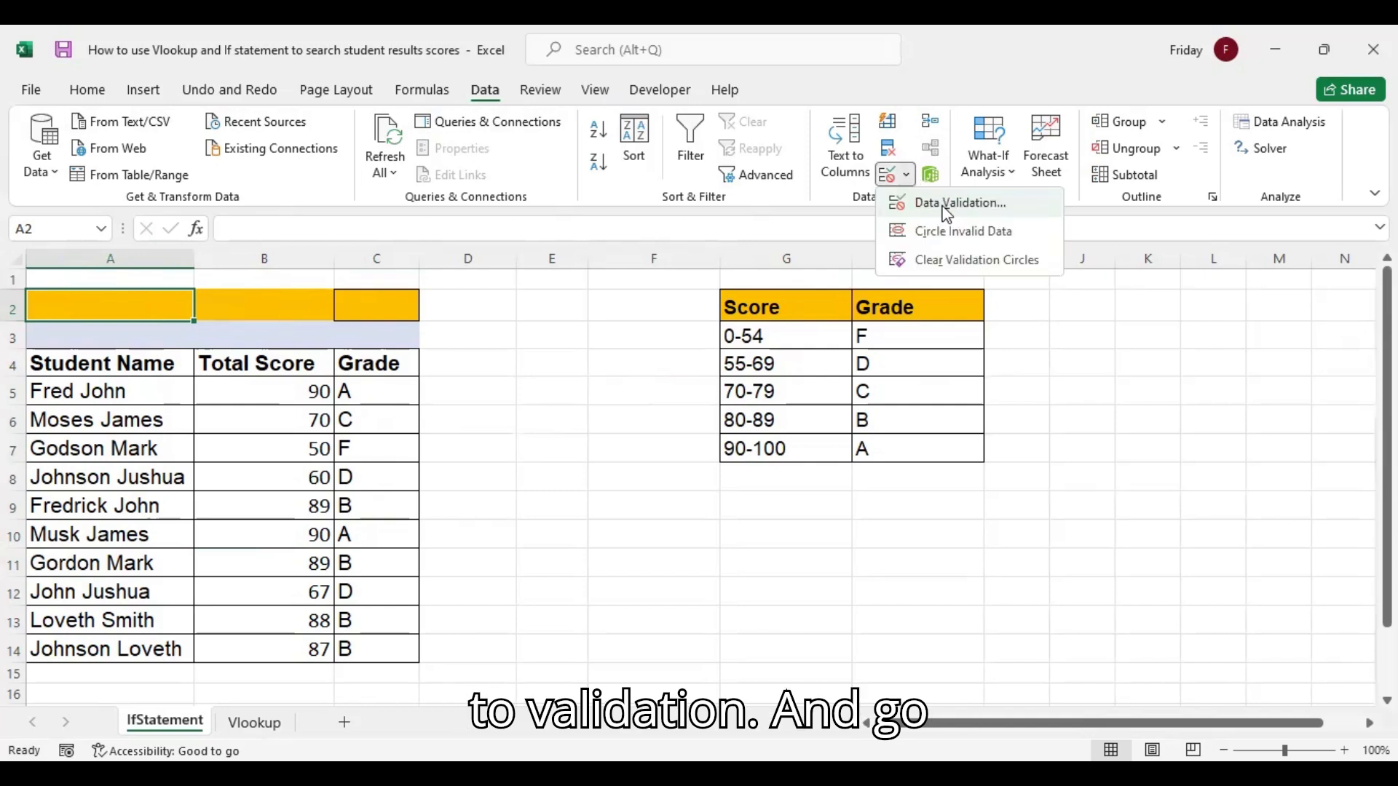
{"action": "left_click", "coordinate": [947, 204]}
{"action": "left_click", "coordinate": [508, 391]}
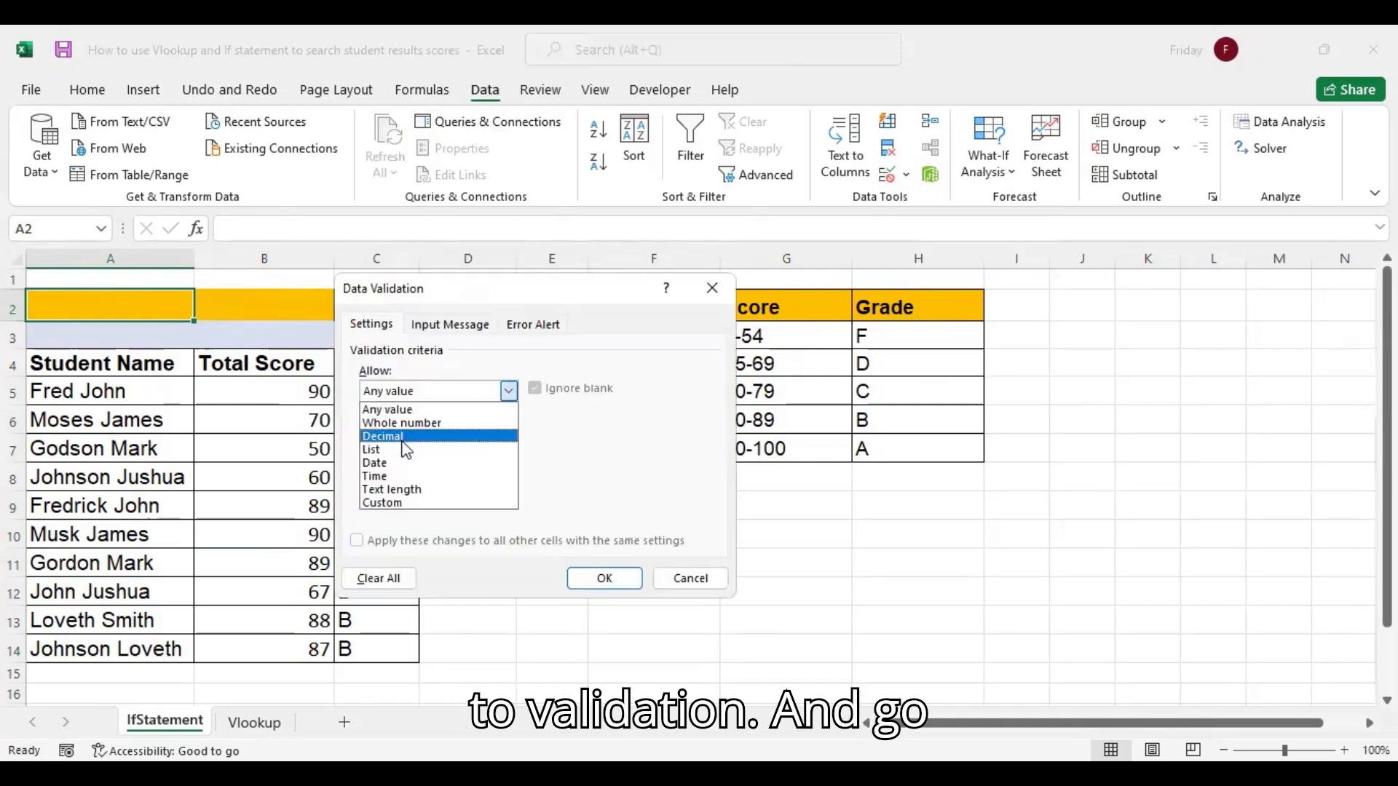
{"action": "left_click", "coordinate": [402, 451]}
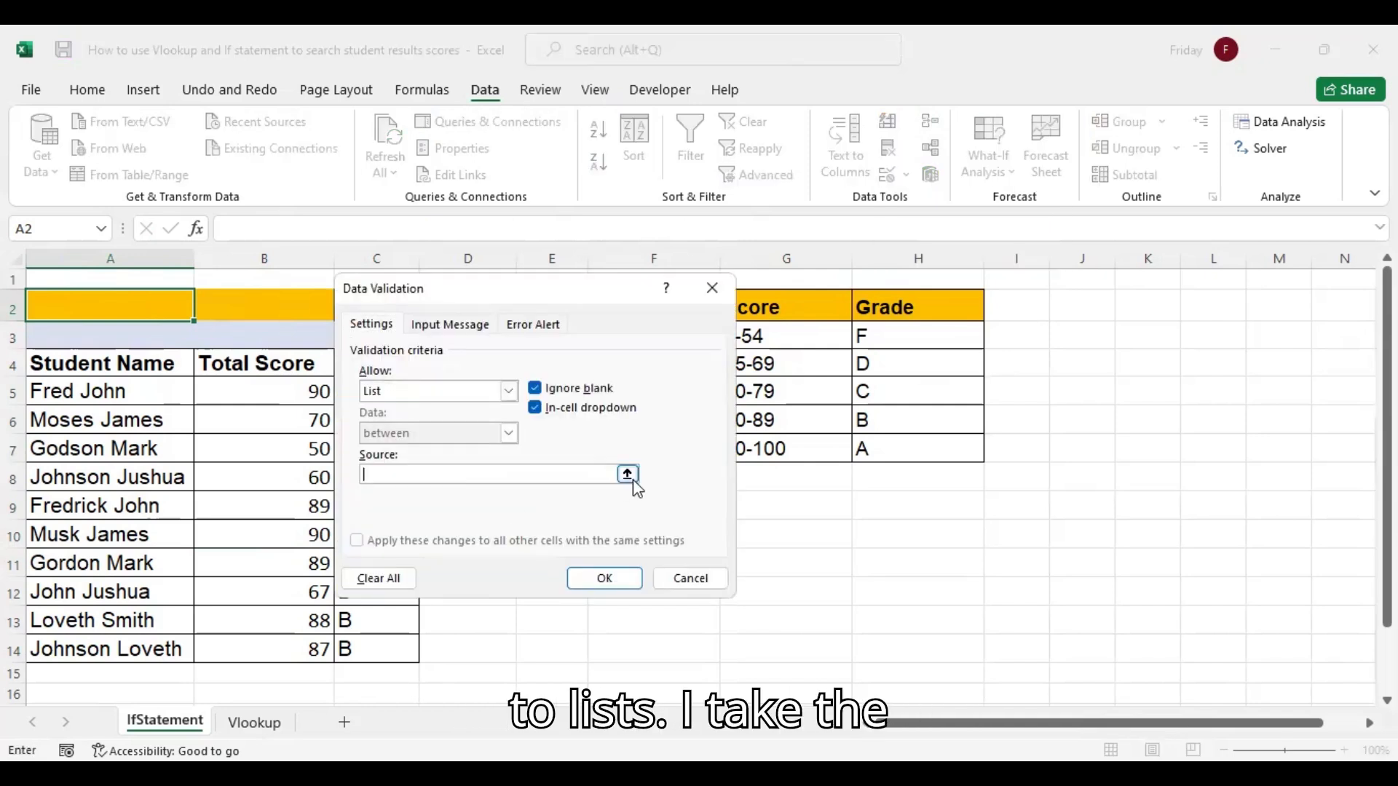
Use =$A$5:$A$14 as the validation list source for A2, and choose the student from row 7 in it.
{"action": "left_click", "coordinate": [632, 479]}
{"action": "left_click_drag", "start_coordinate": [114, 398], "coordinate": [128, 428]}
{"action": "left_click_drag", "start_coordinate": [155, 615], "coordinate": [160, 639]}
{"action": "key", "text": "Return"}
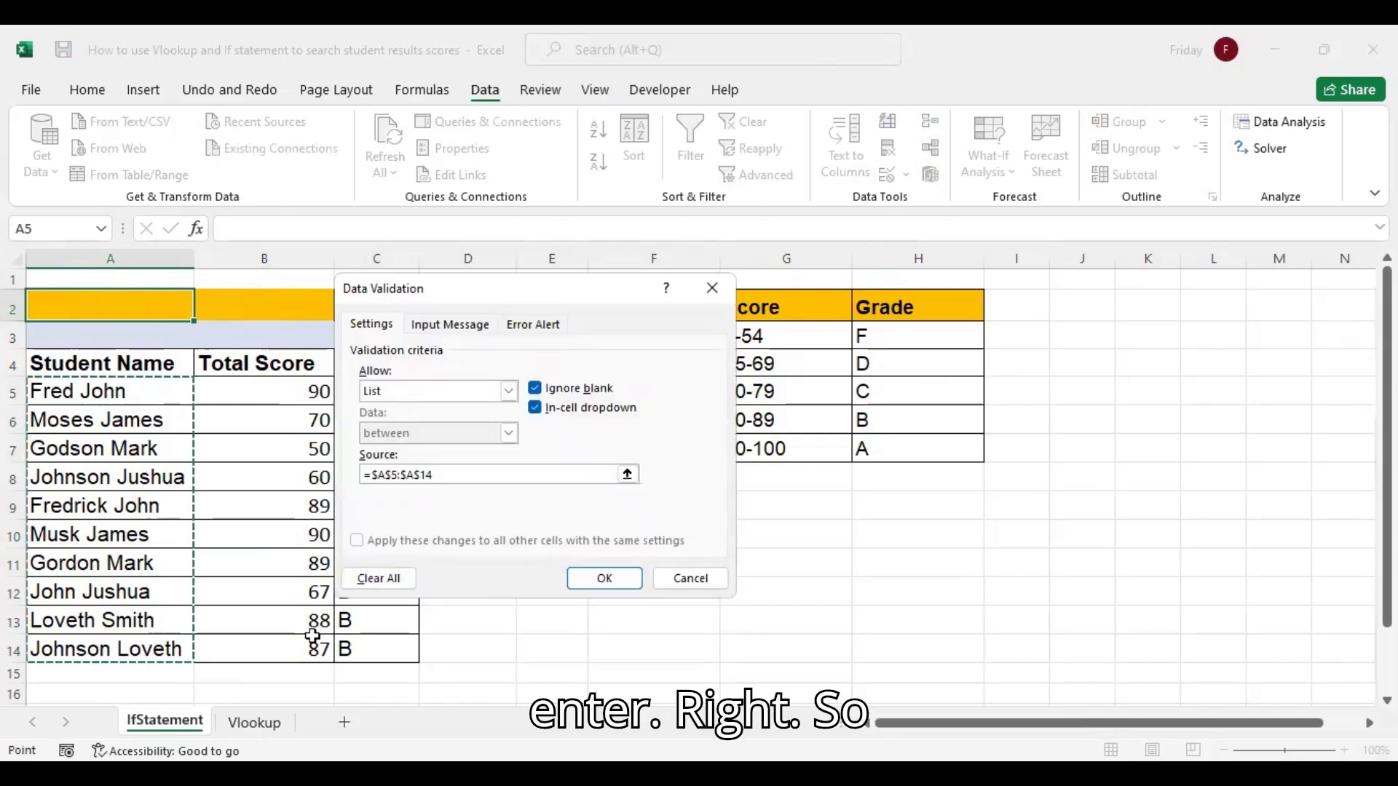
{"action": "left_click", "coordinate": [605, 577]}
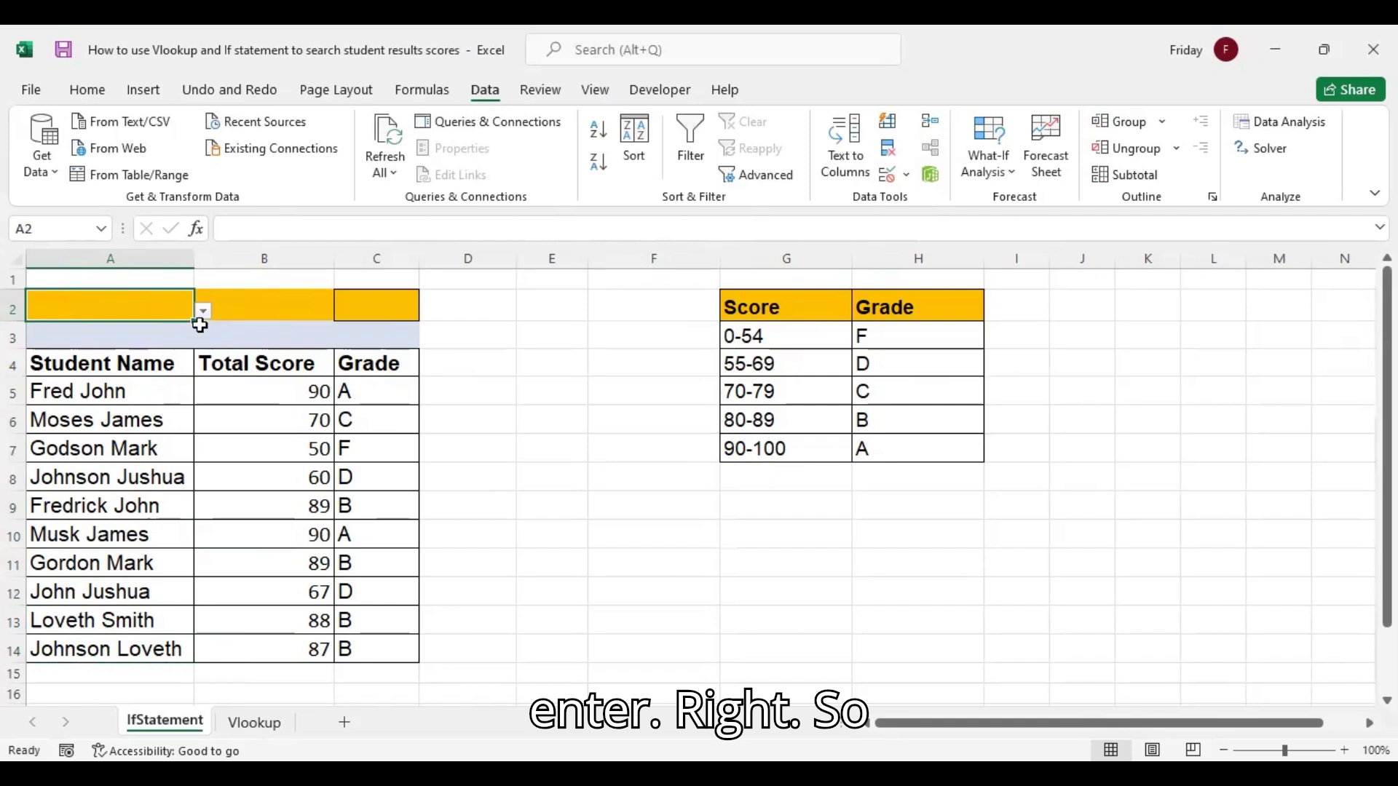
{"action": "left_click", "coordinate": [202, 312]}
{"action": "left_click", "coordinate": [140, 353]}
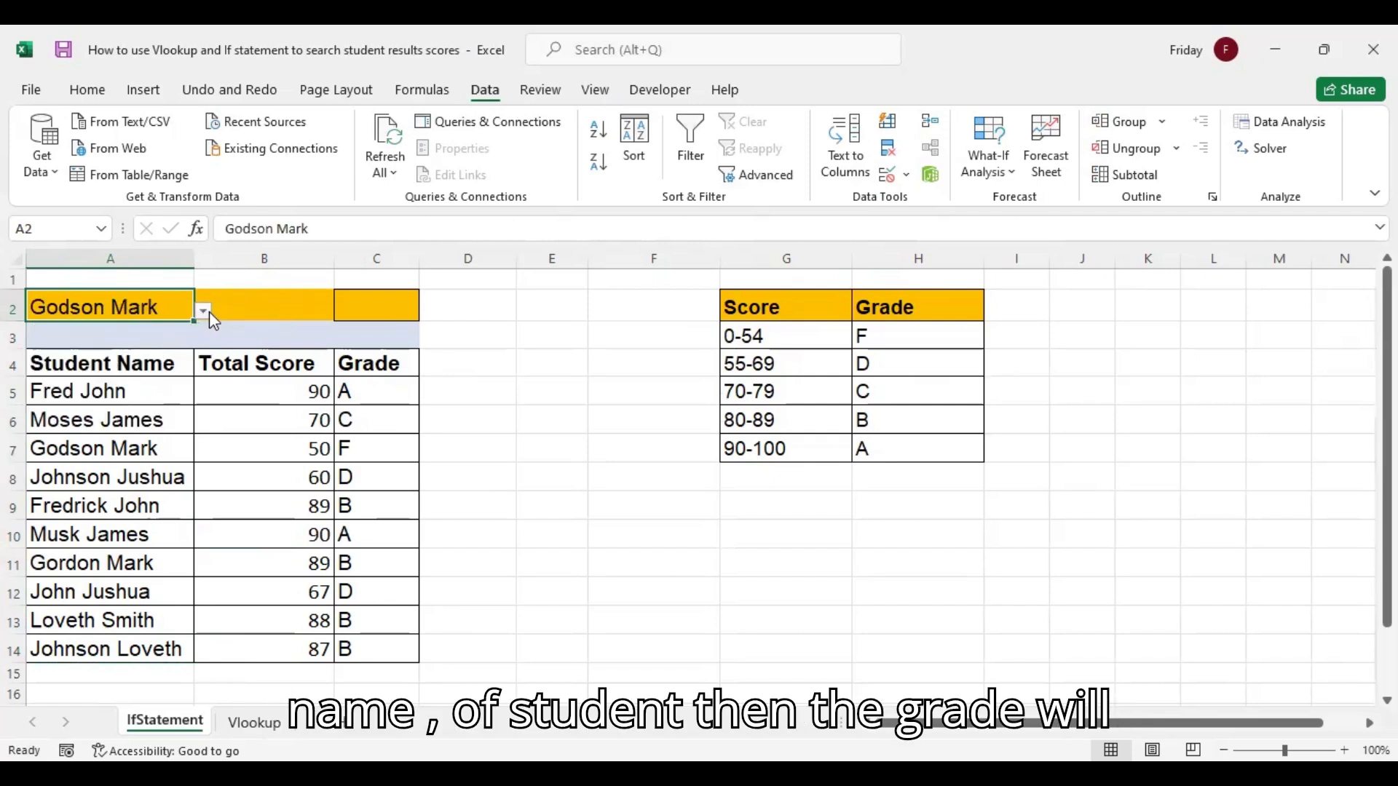
Enter =VLOOKUP(A2,A5:C14,3,FALSE) in C2 to return the grade of the student chosen in A2.
{"action": "left_click", "coordinate": [368, 303]}
{"action": "type", "text": "="}
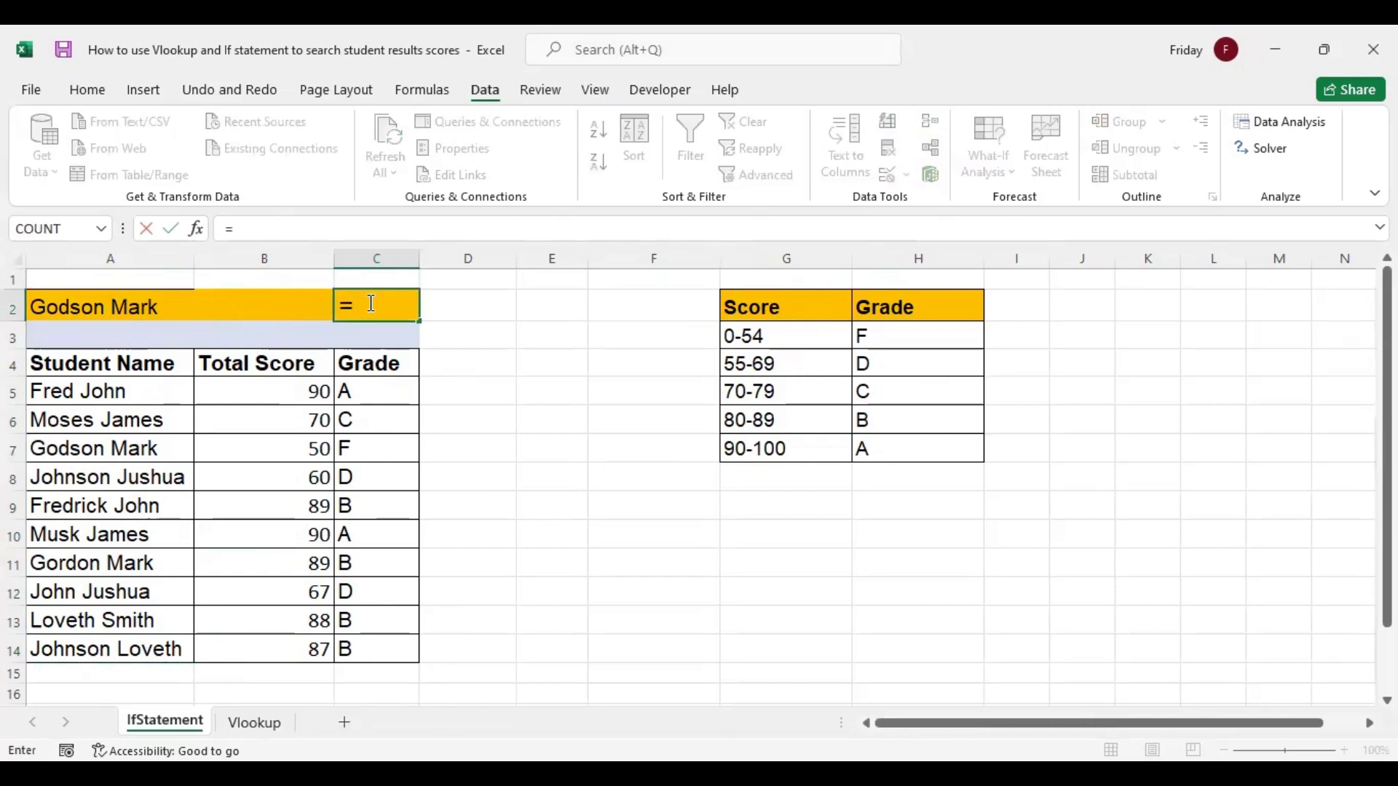
{"action": "type", "text": "vlook"}
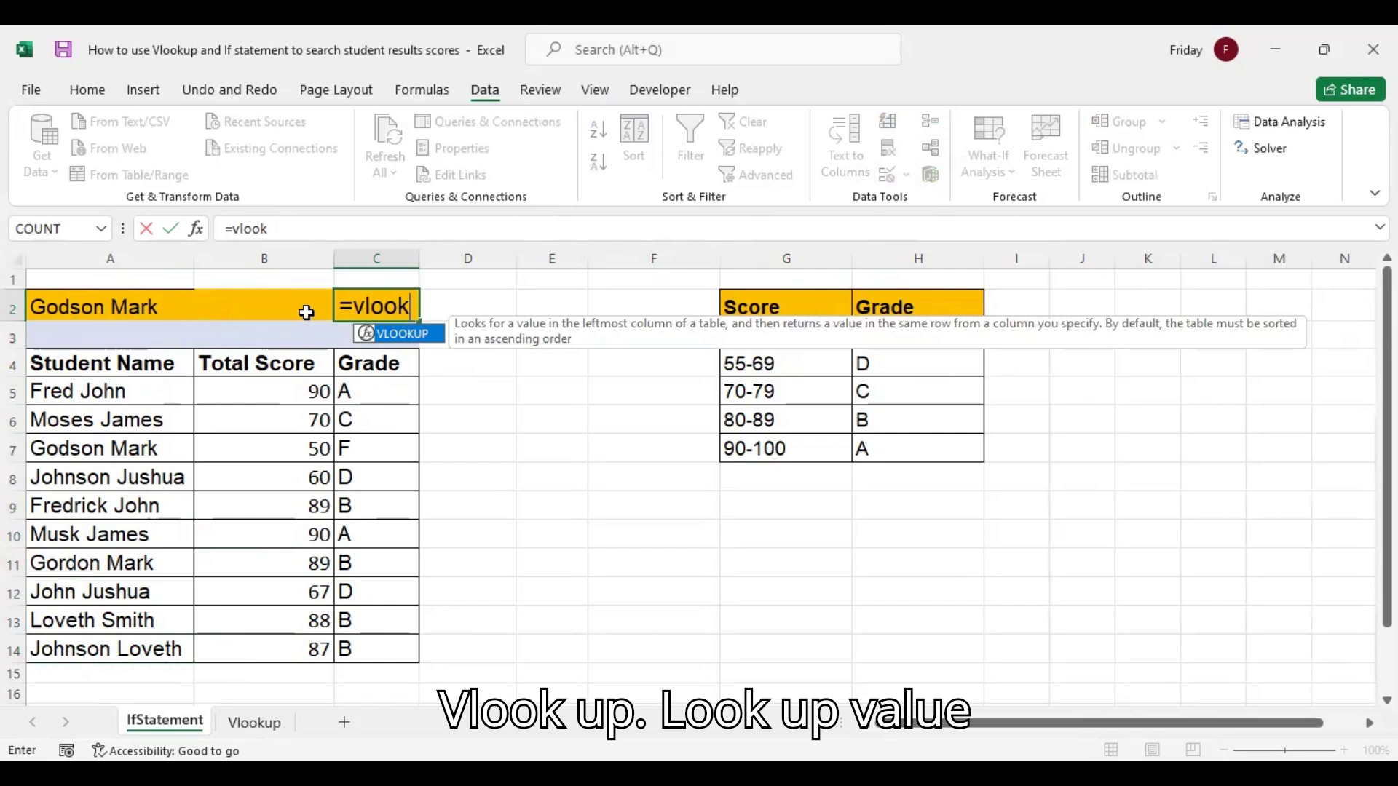
{"action": "key", "text": "Tab"}
{"action": "left_click", "coordinate": [185, 306]}
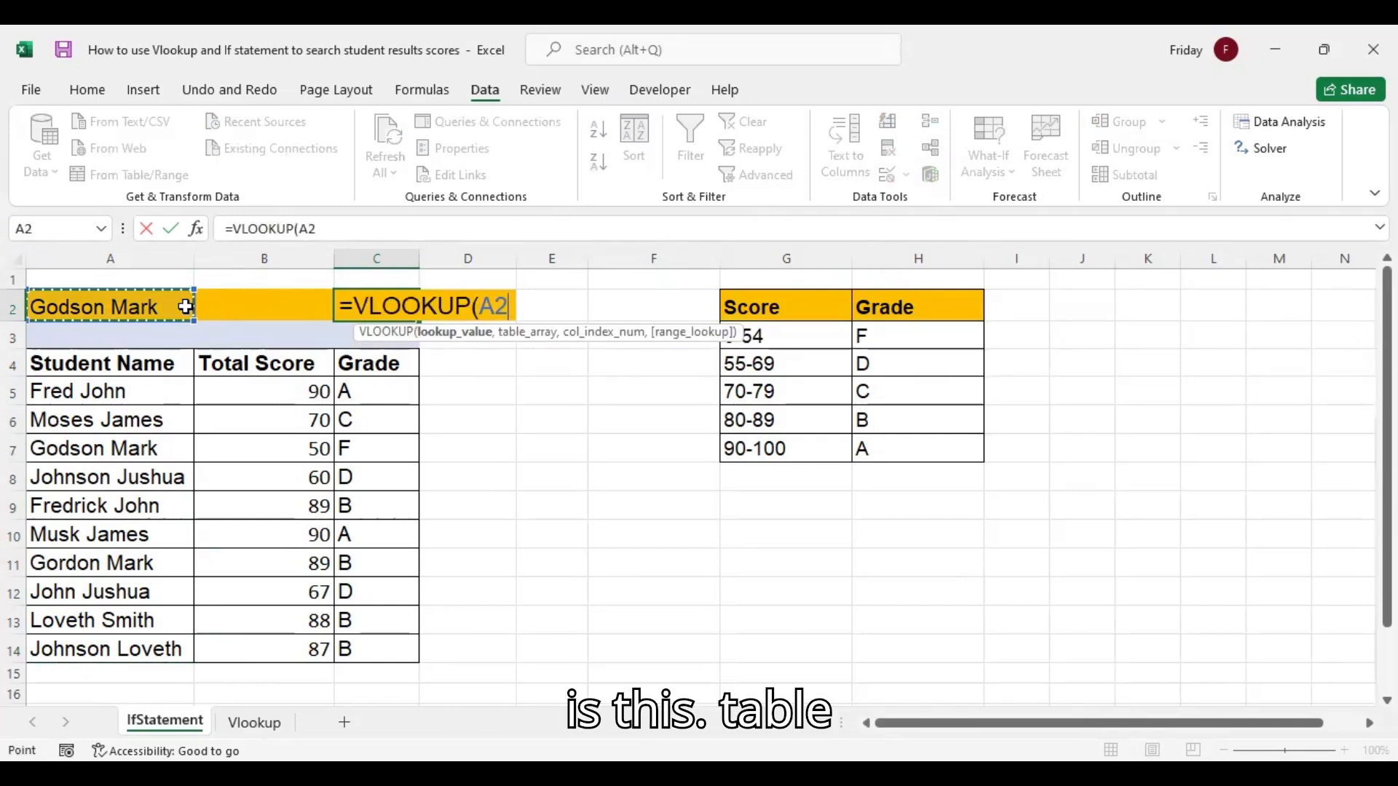
{"action": "type", "text": ","}
{"action": "left_click", "coordinate": [127, 391]}
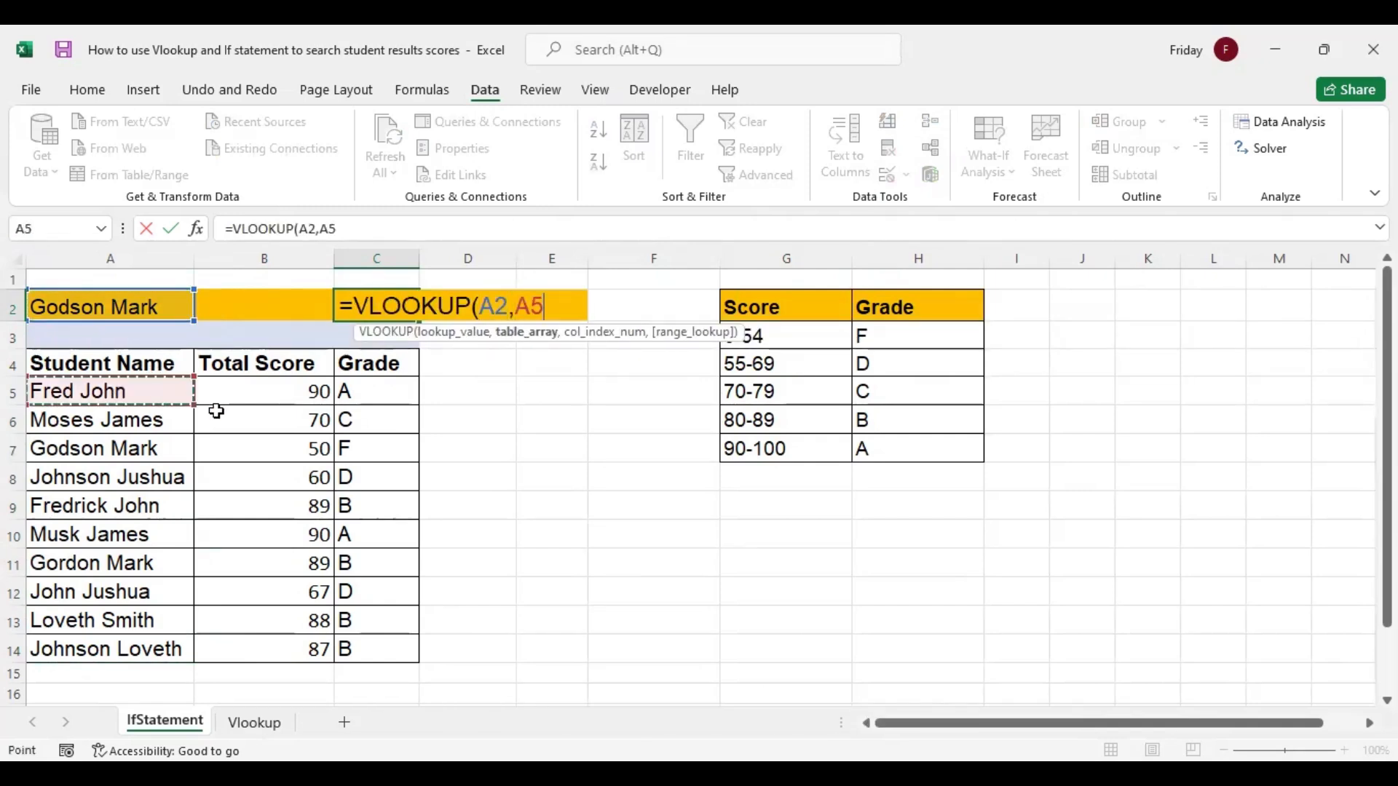
{"action": "left_click", "coordinate": [380, 649], "text": "shift"}
{"action": "type", "text": ",3"}
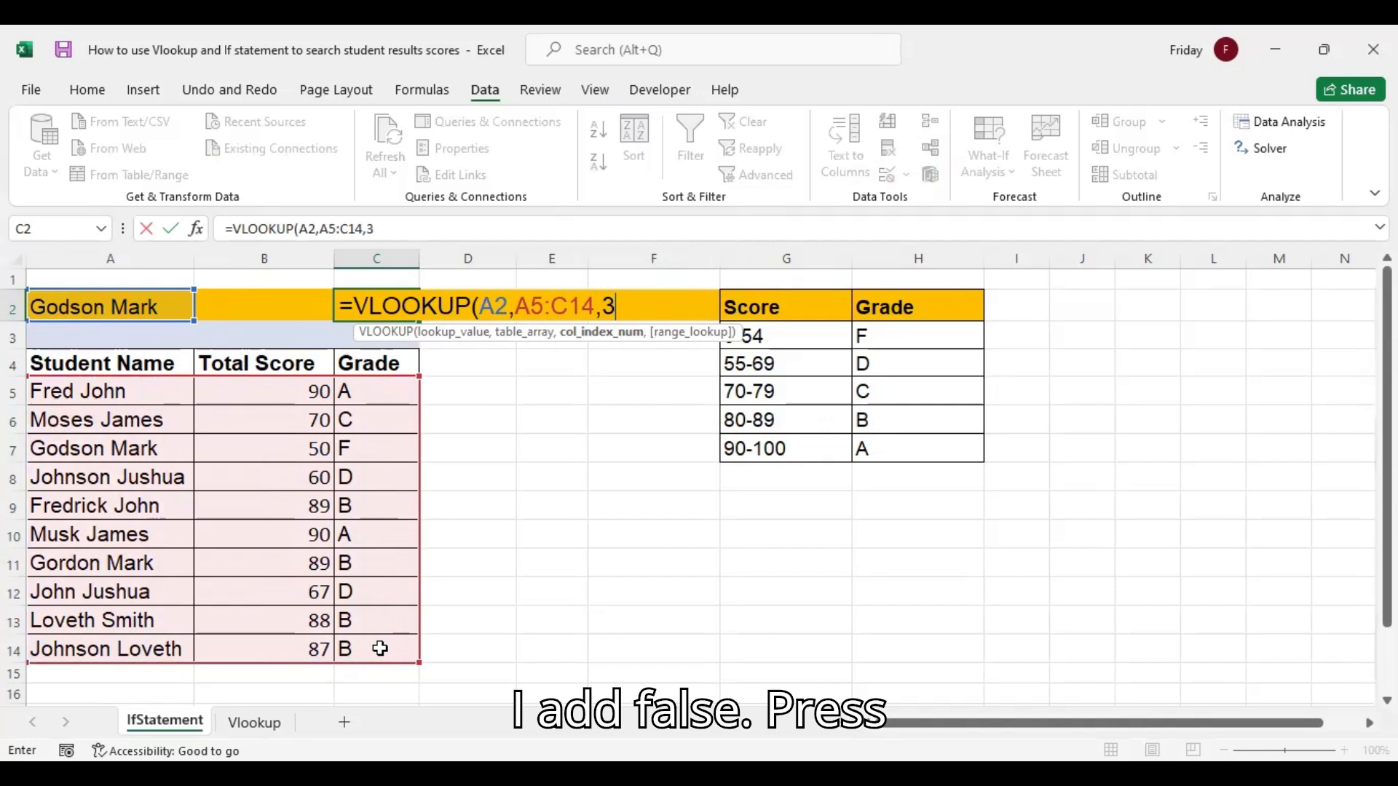
{"action": "type", "text": ",false"}
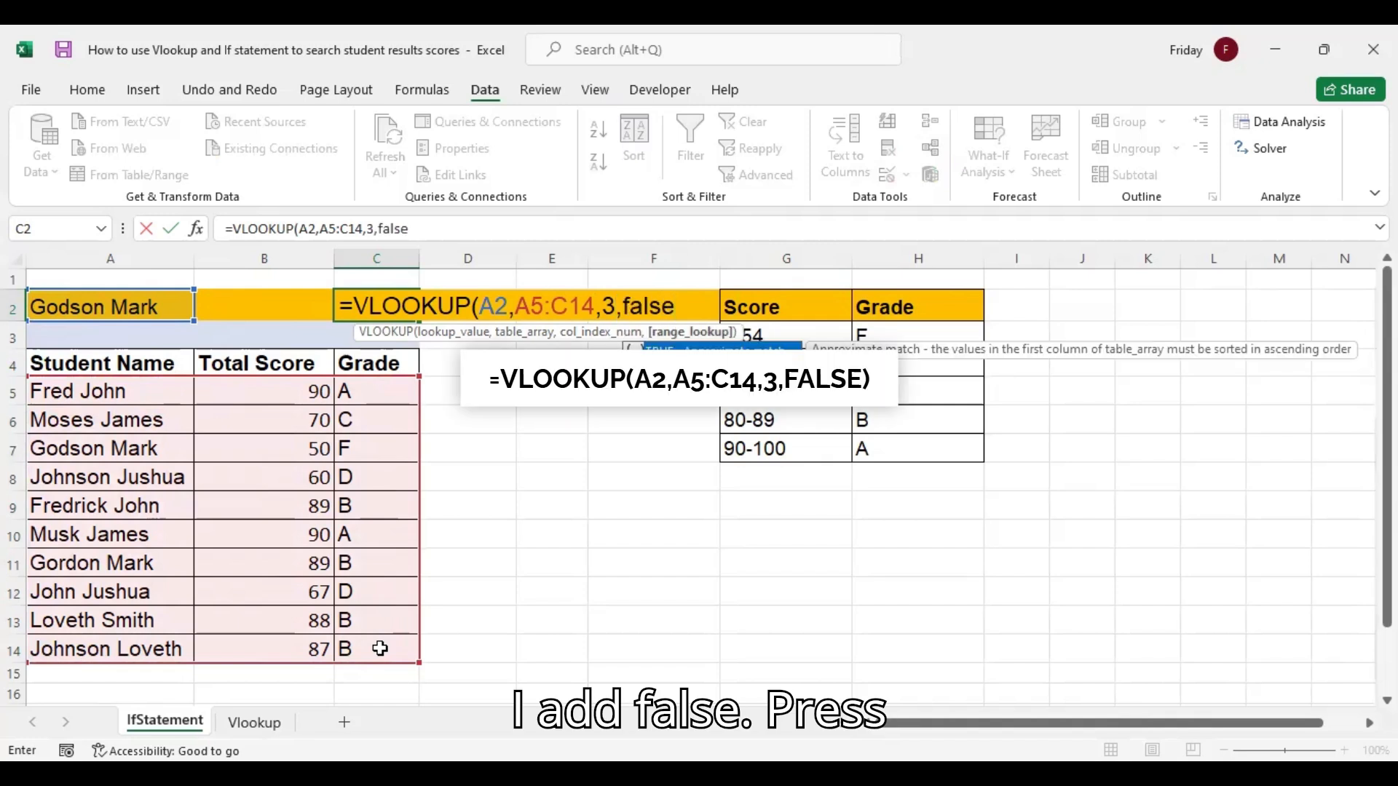
{"action": "key", "text": "Return"}
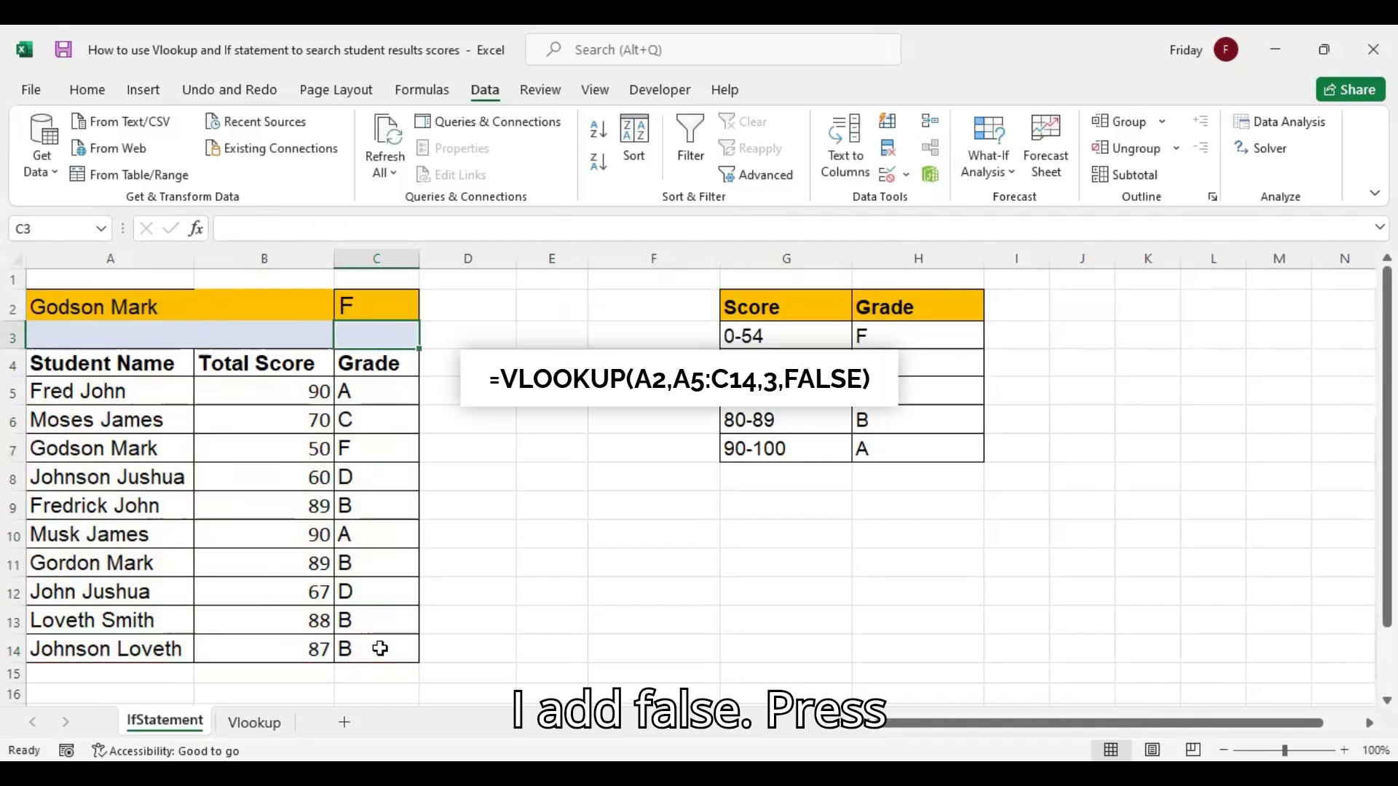
Test the grade lookup by choosing the student from row 14 in A2, followed by the student from row 10.
{"action": "left_click", "coordinate": [88, 313]}
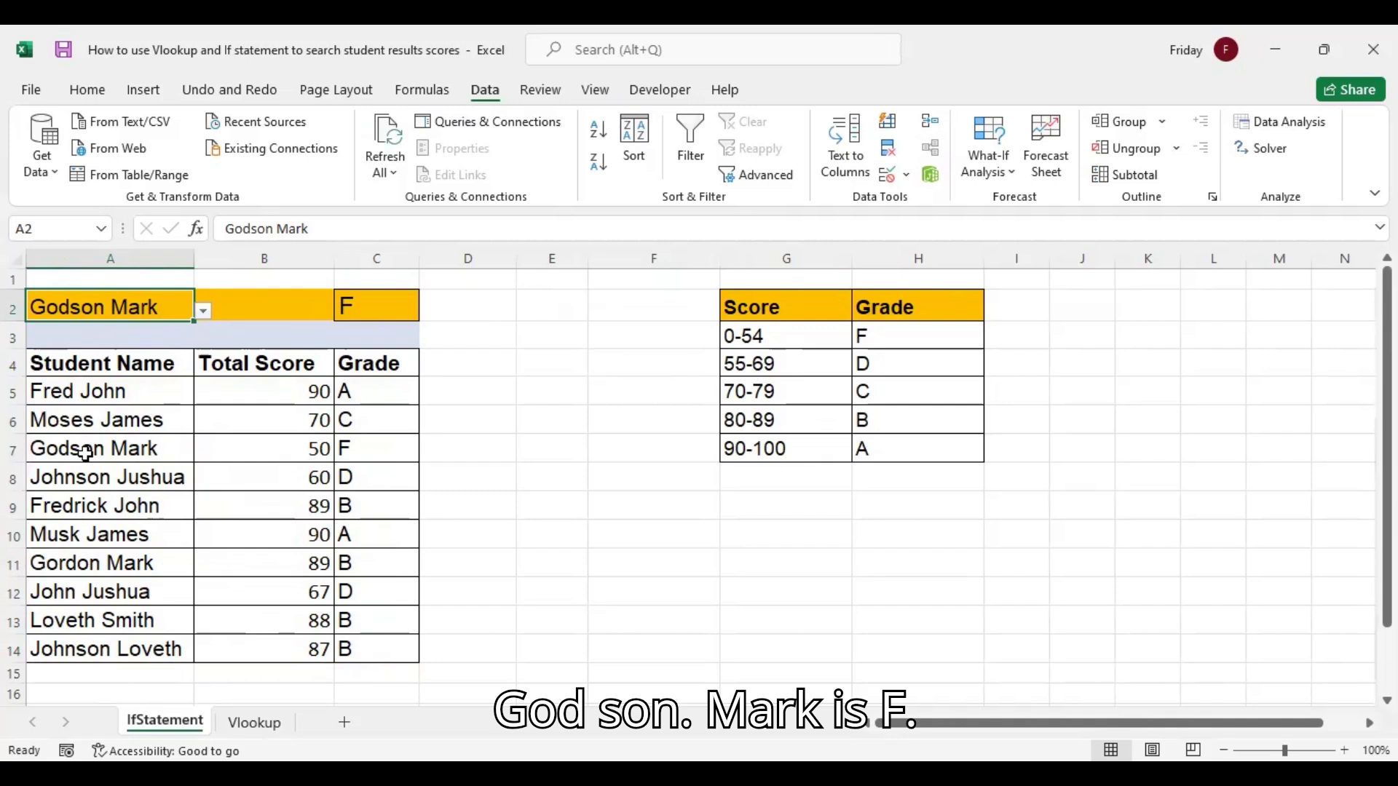
{"action": "left_click", "coordinate": [203, 310]}
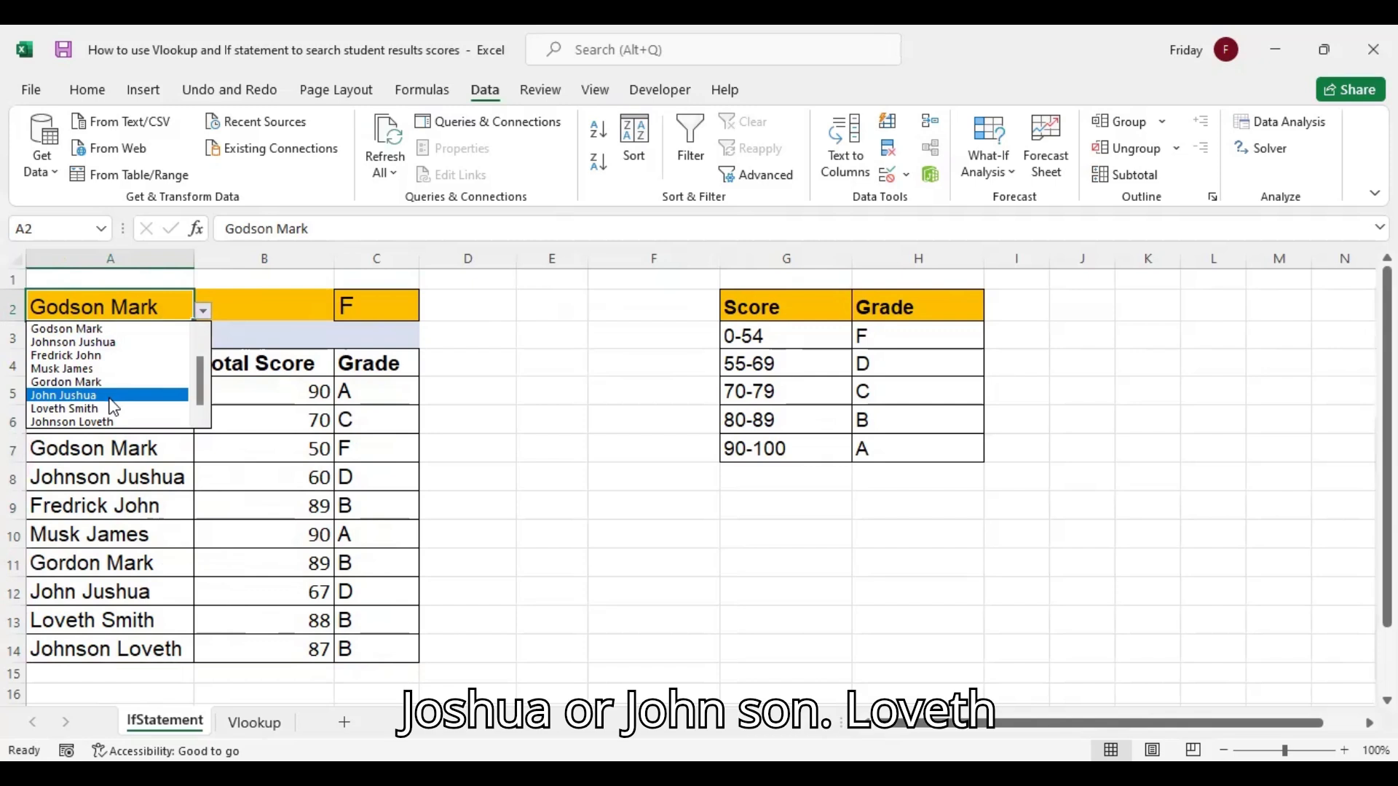
{"action": "left_click", "coordinate": [109, 423]}
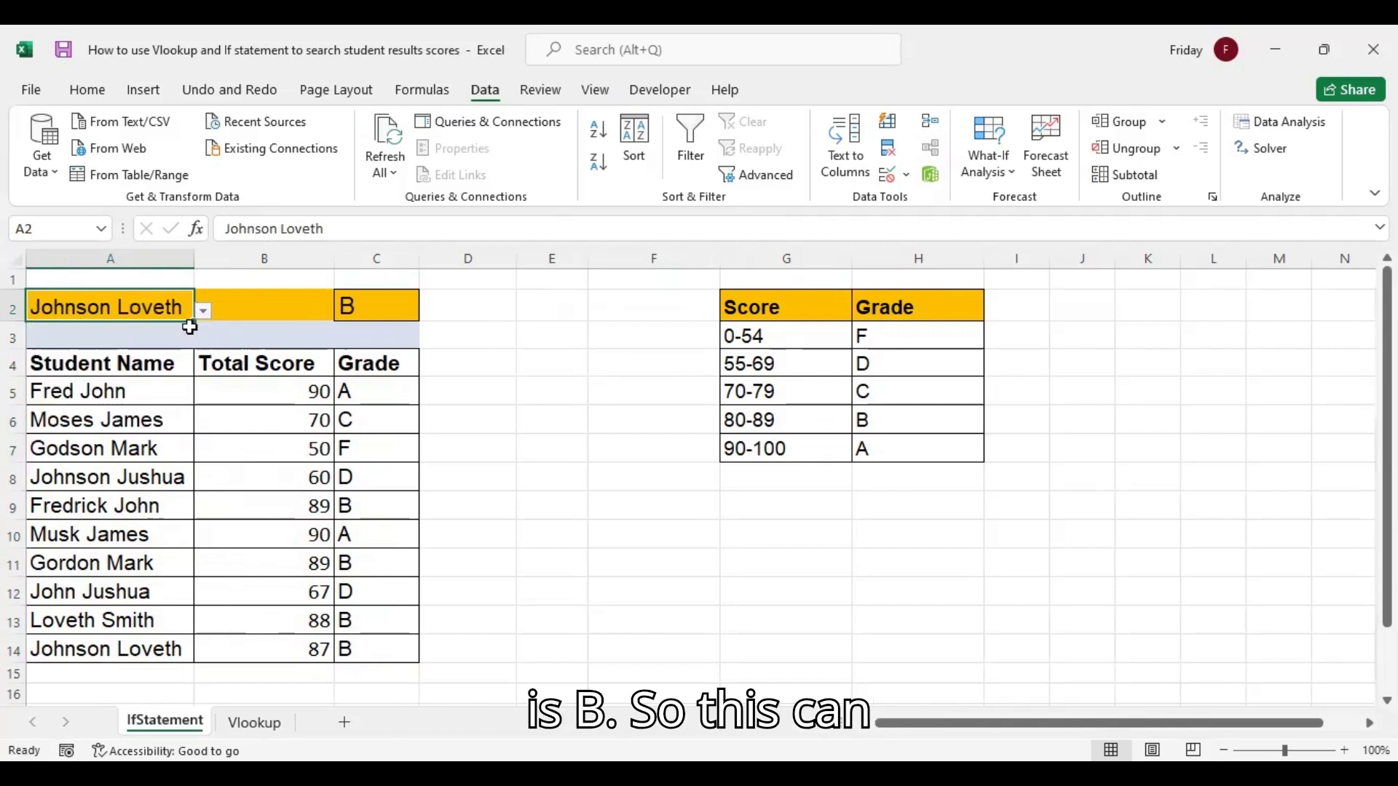
{"action": "left_click", "coordinate": [361, 308]}
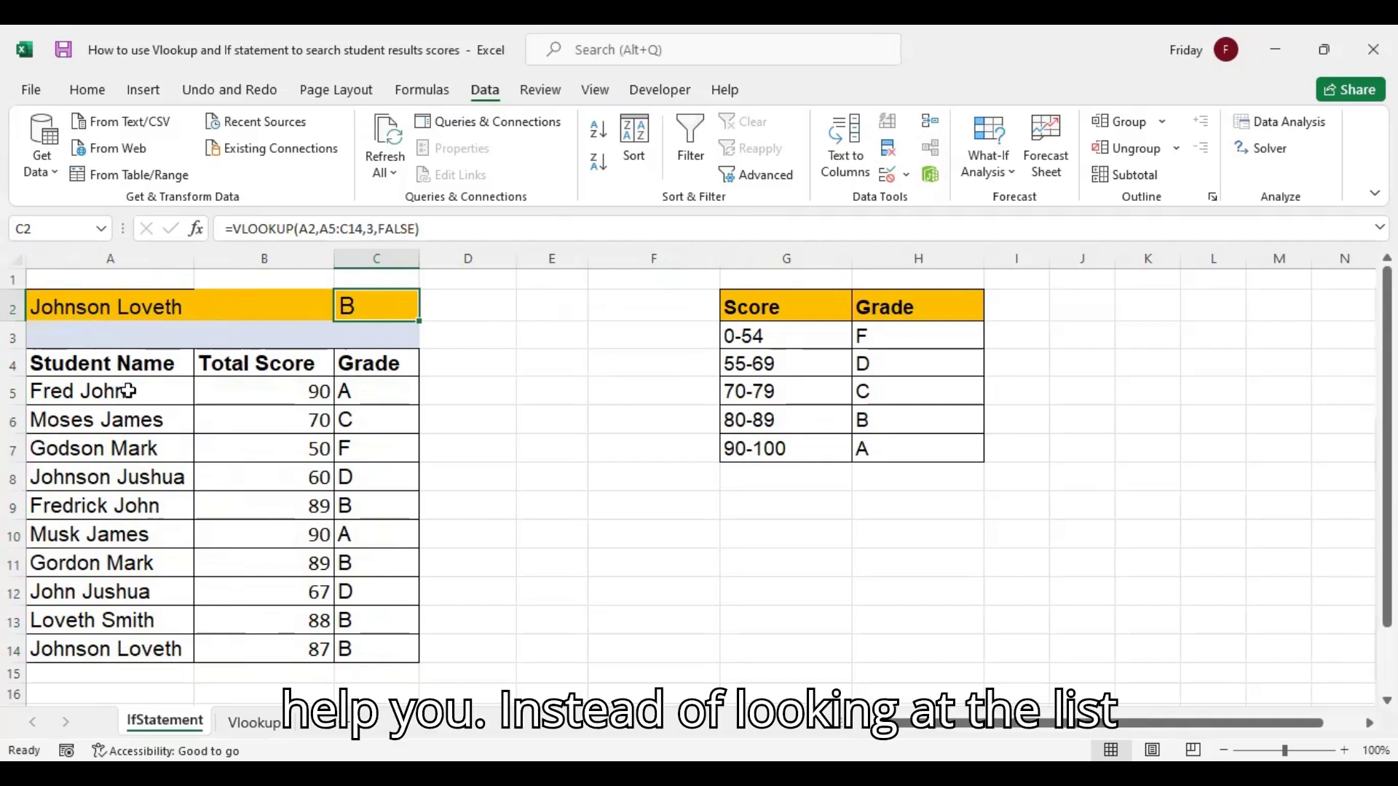
{"action": "left_click", "coordinate": [122, 309]}
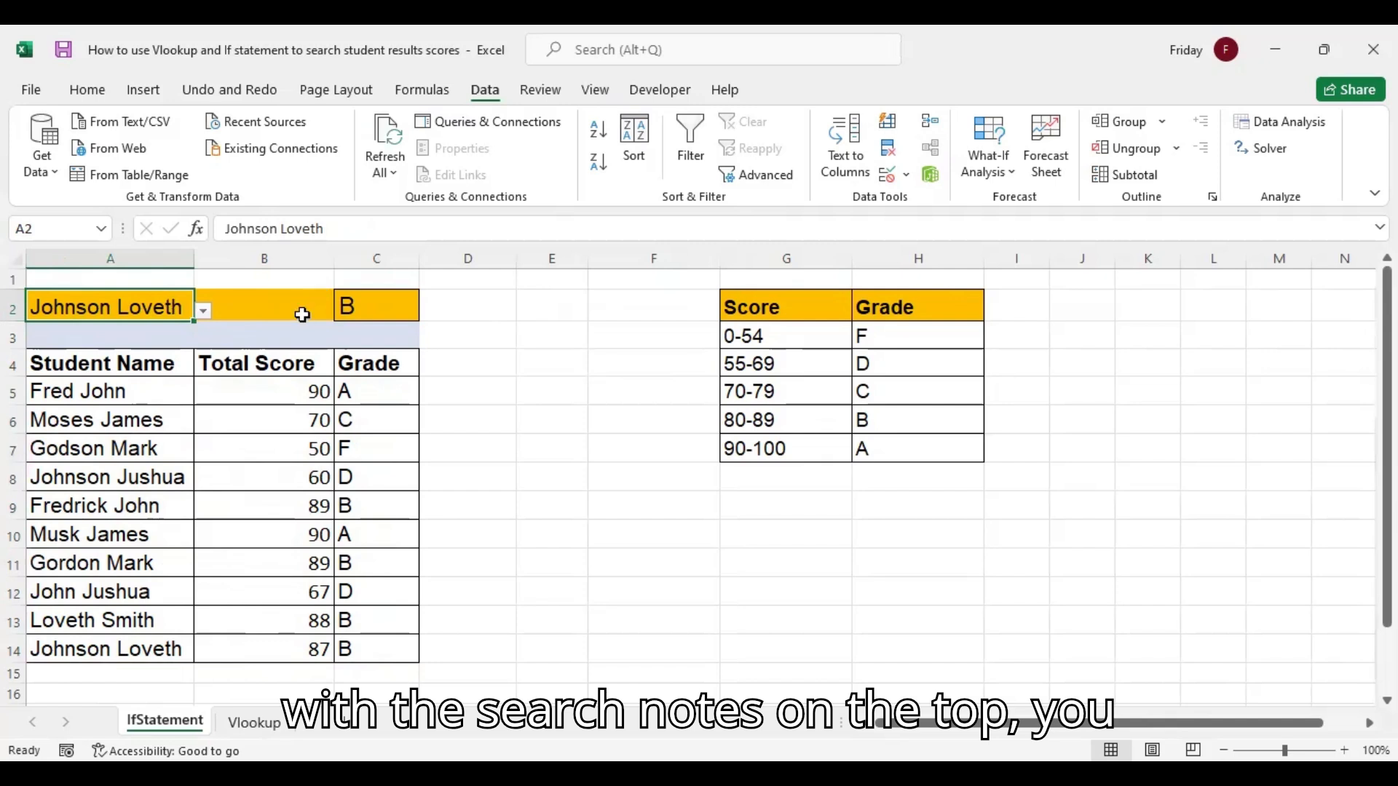
{"action": "left_click", "coordinate": [202, 311]}
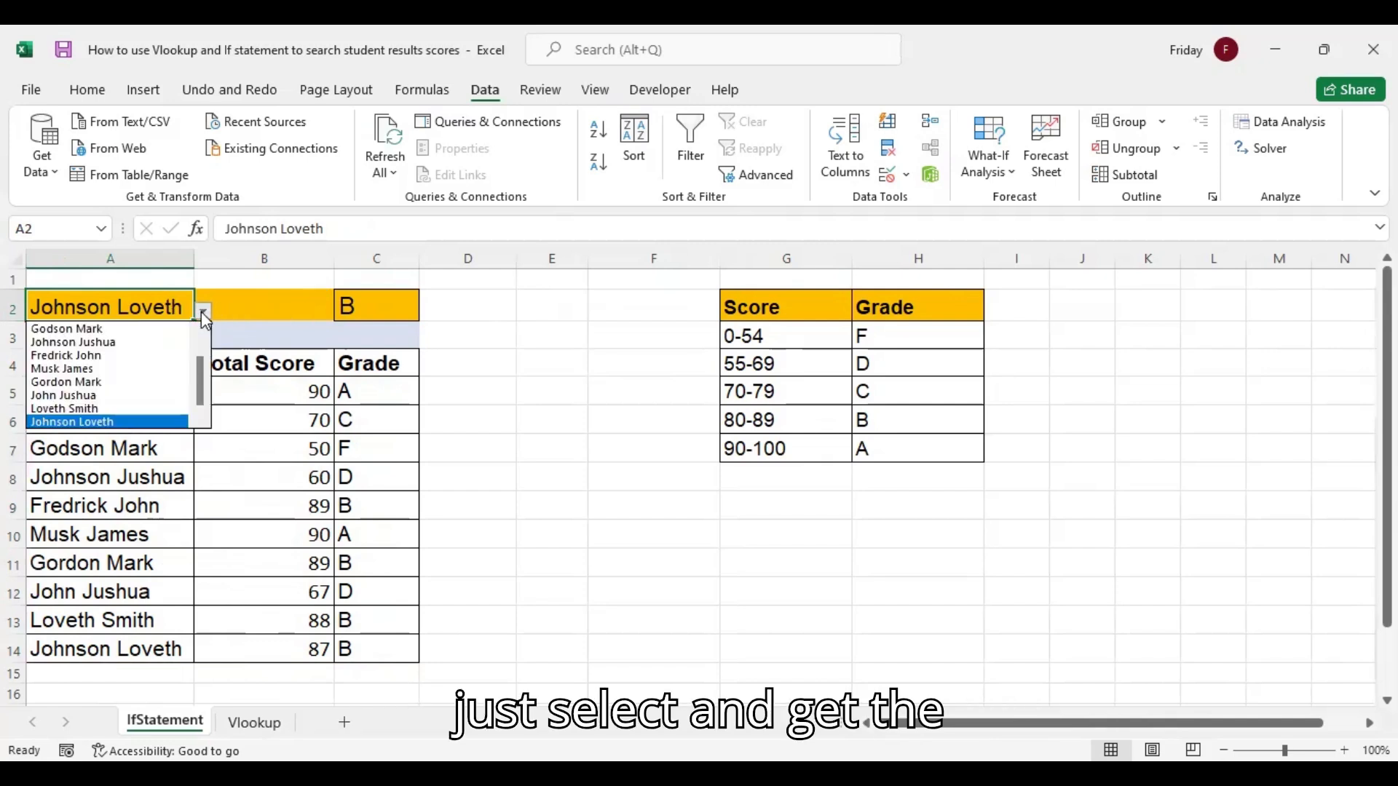
{"action": "left_click", "coordinate": [87, 369]}
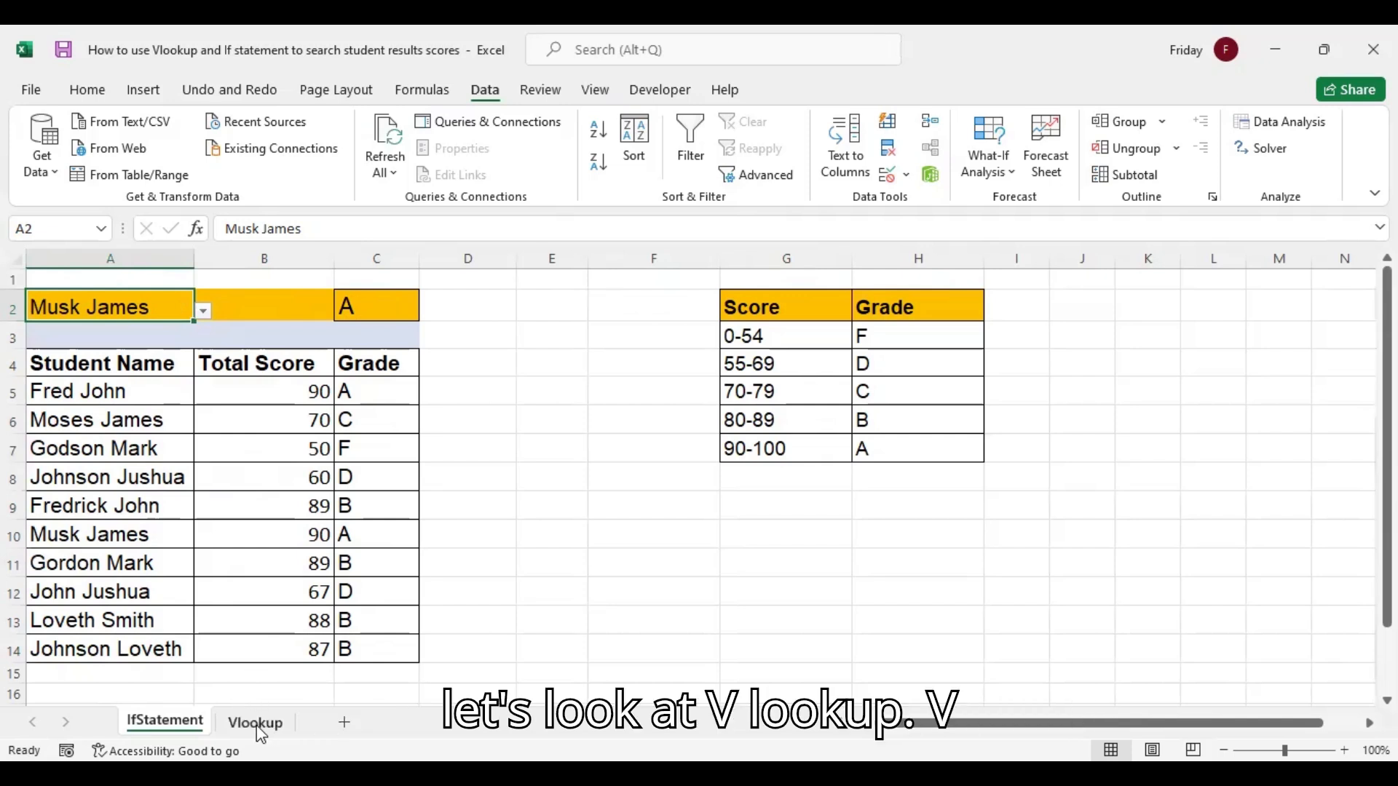
On the Vlookup sheet, enter =VLOOKUP(B6,I4:J8,2) in C6 to grade the first student's total score.
{"action": "left_click", "coordinate": [257, 723]}
{"action": "left_click", "coordinate": [387, 414]}
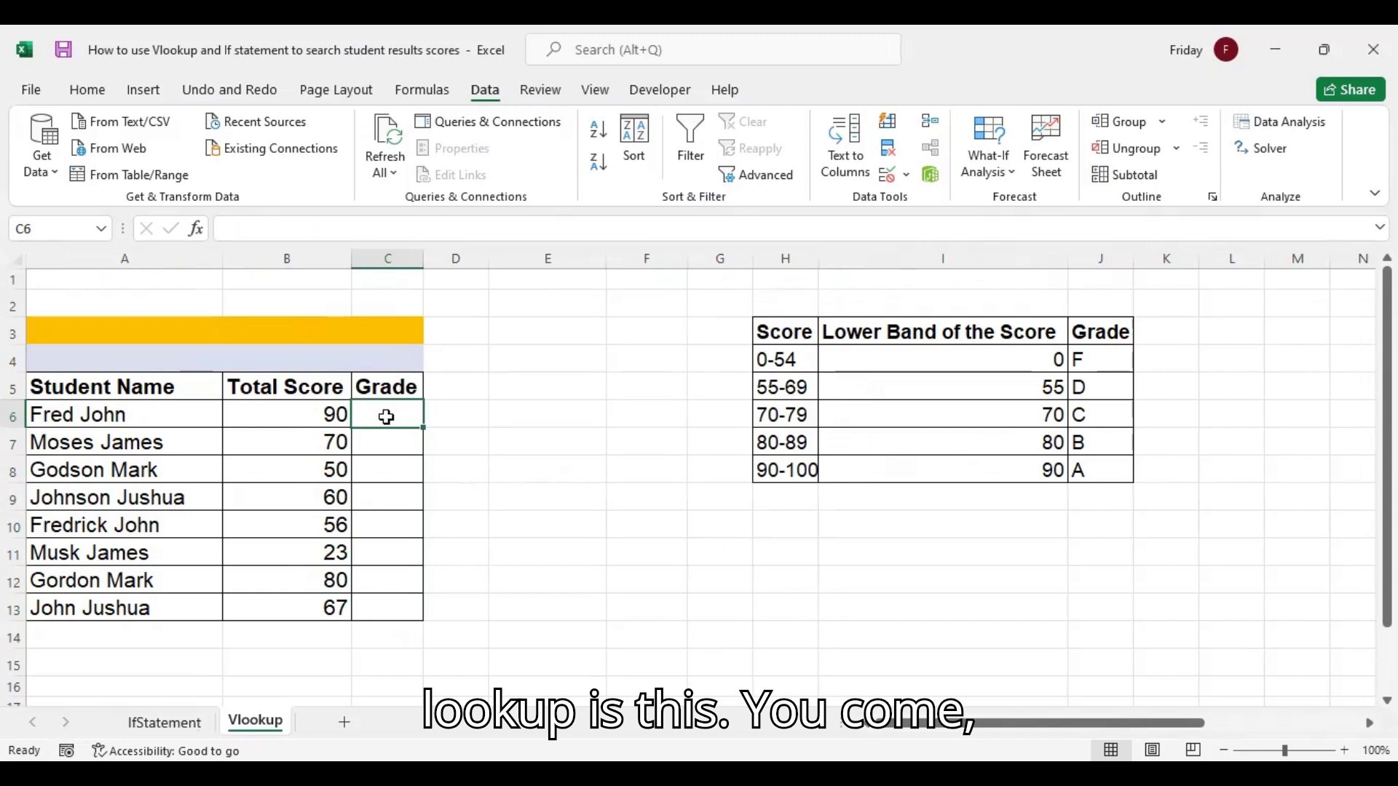
{"action": "type", "text": "="}
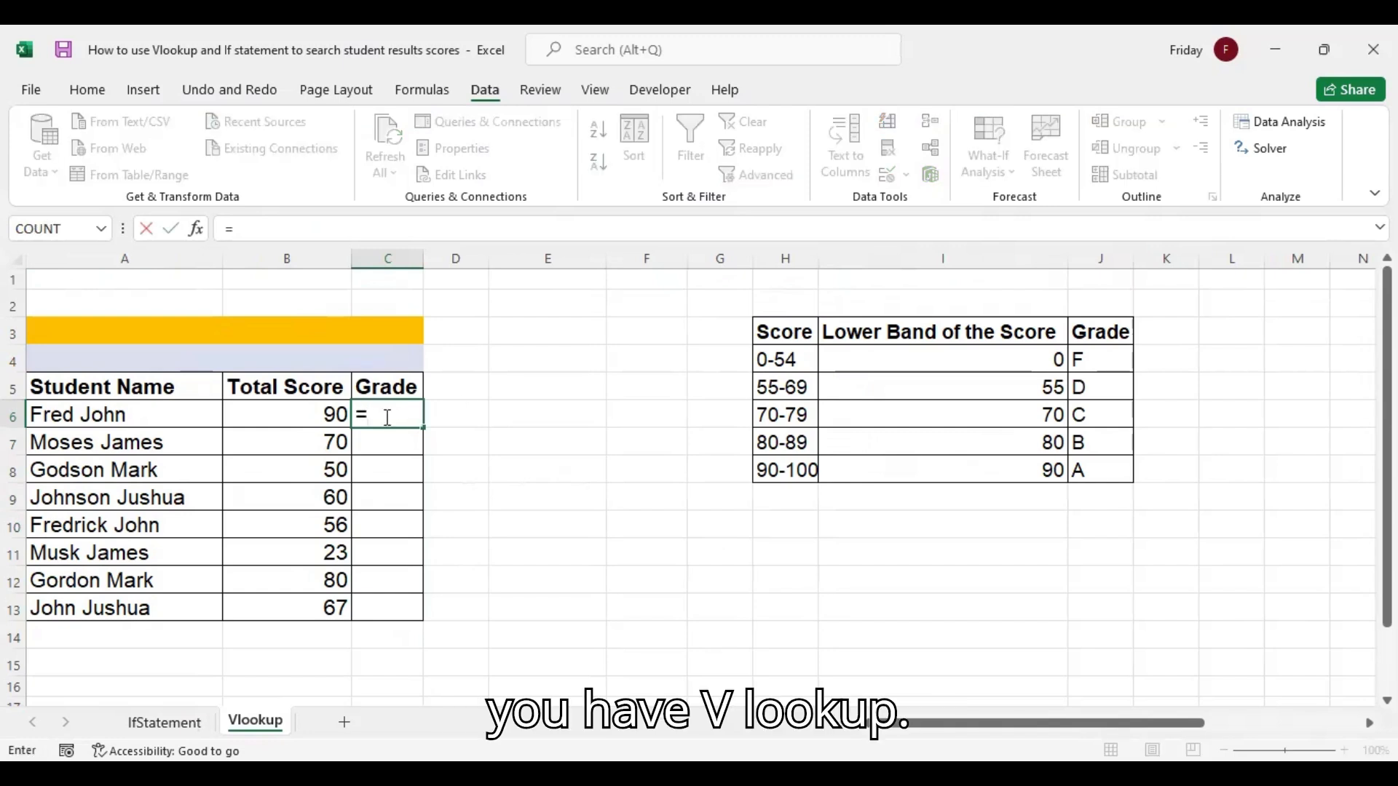
{"action": "type", "text": "vloo"}
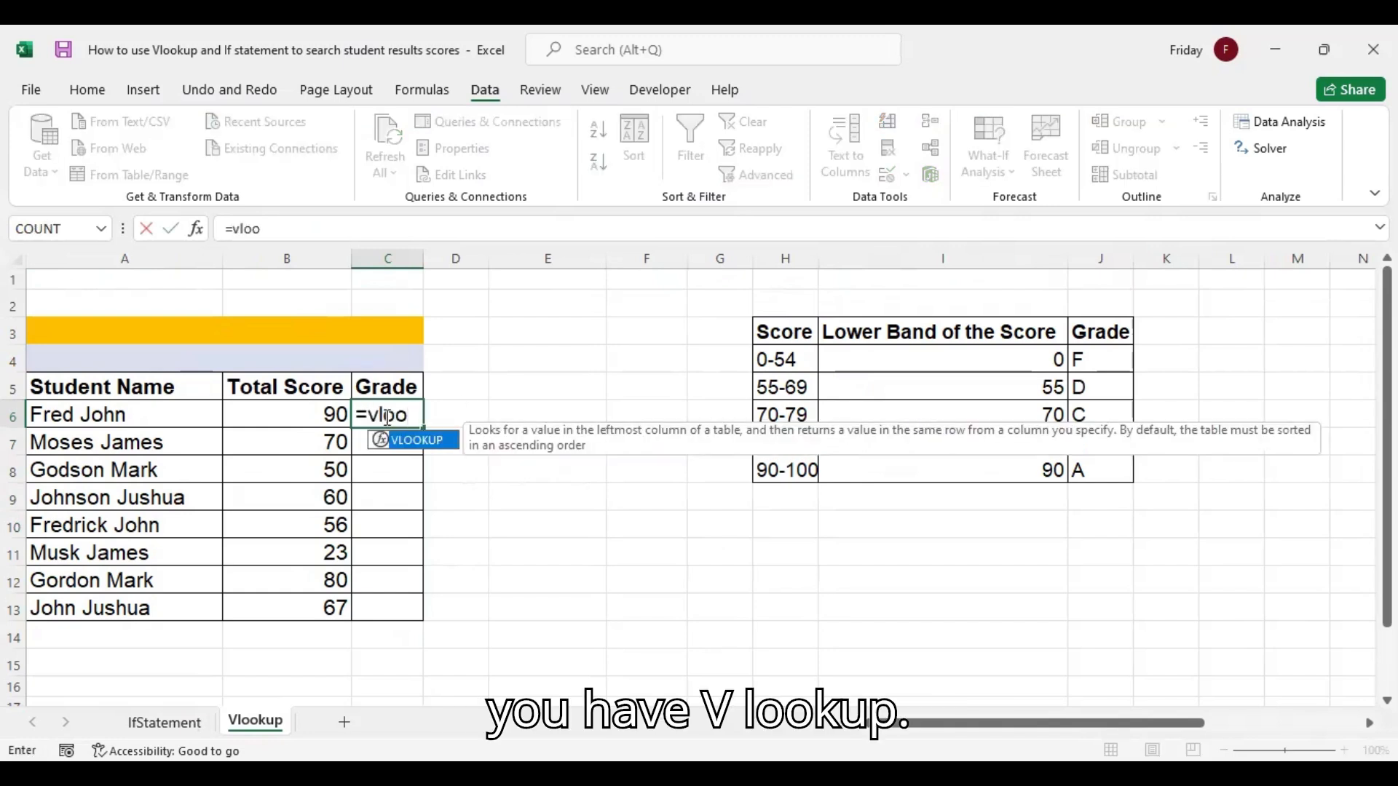
{"action": "double_click", "coordinate": [424, 440]}
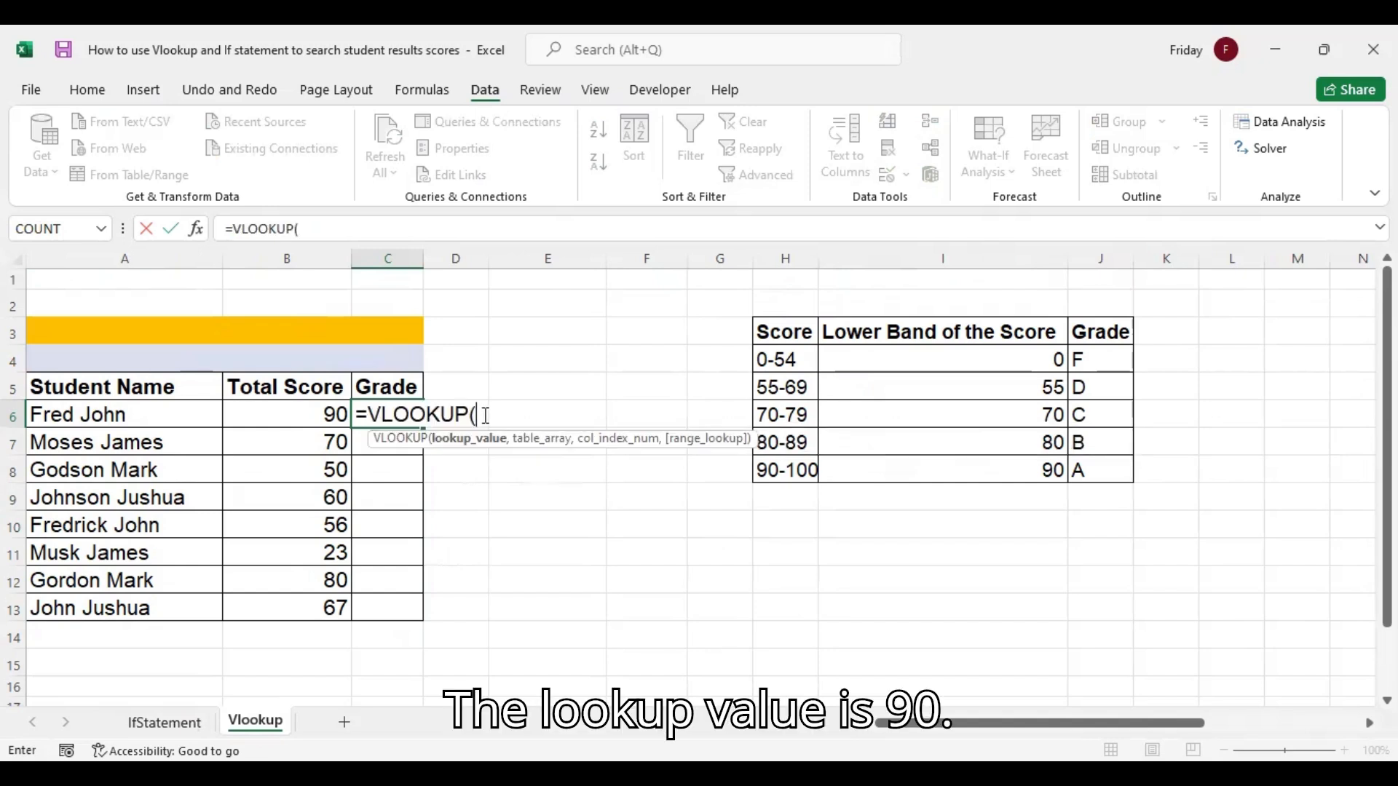
{"action": "left_click", "coordinate": [302, 425]}
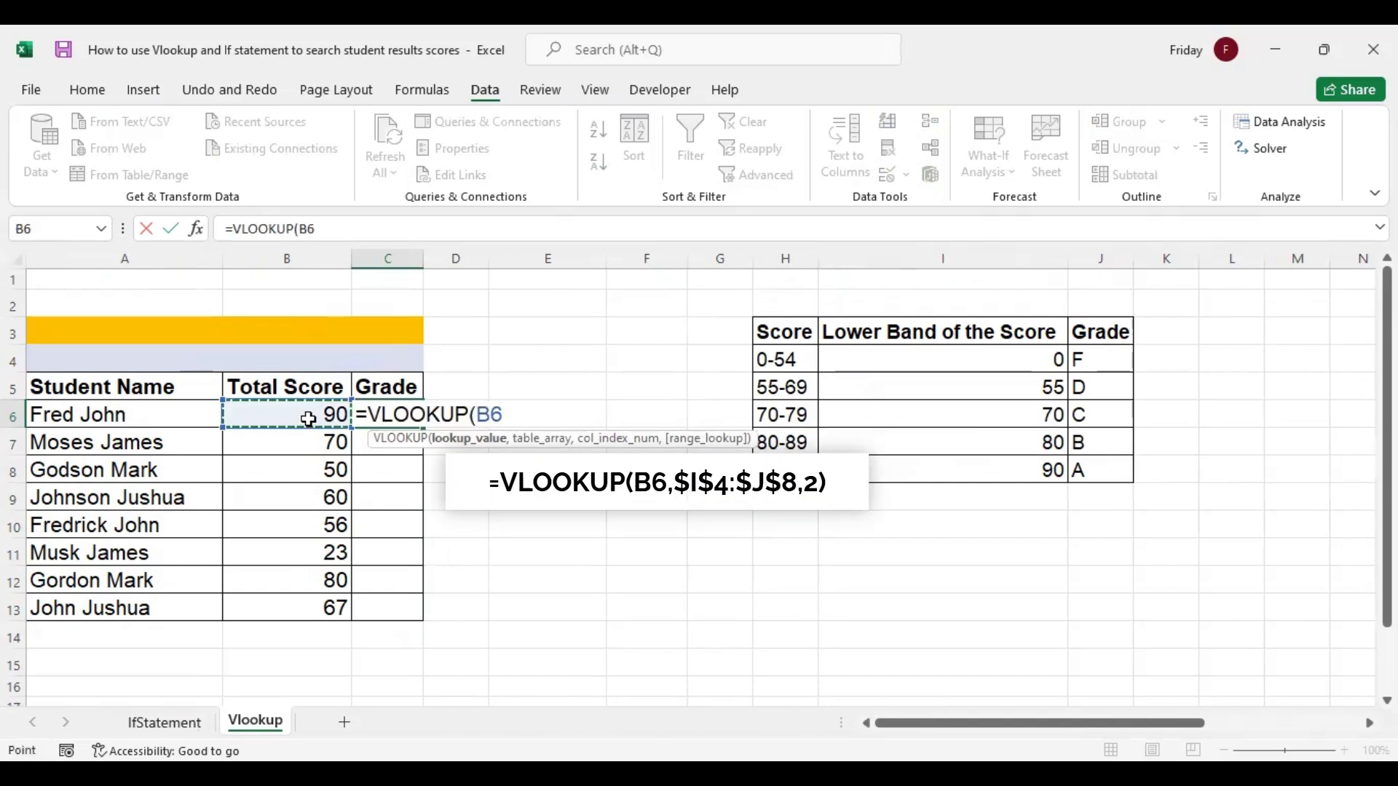
{"action": "type", "text": ","}
{"action": "left_click", "coordinate": [947, 359]}
{"action": "left_click_drag", "start_coordinate": [947, 360], "coordinate": [1074, 470]}
{"action": "left_click_drag", "start_coordinate": [1072, 470], "coordinate": [1072, 470]}
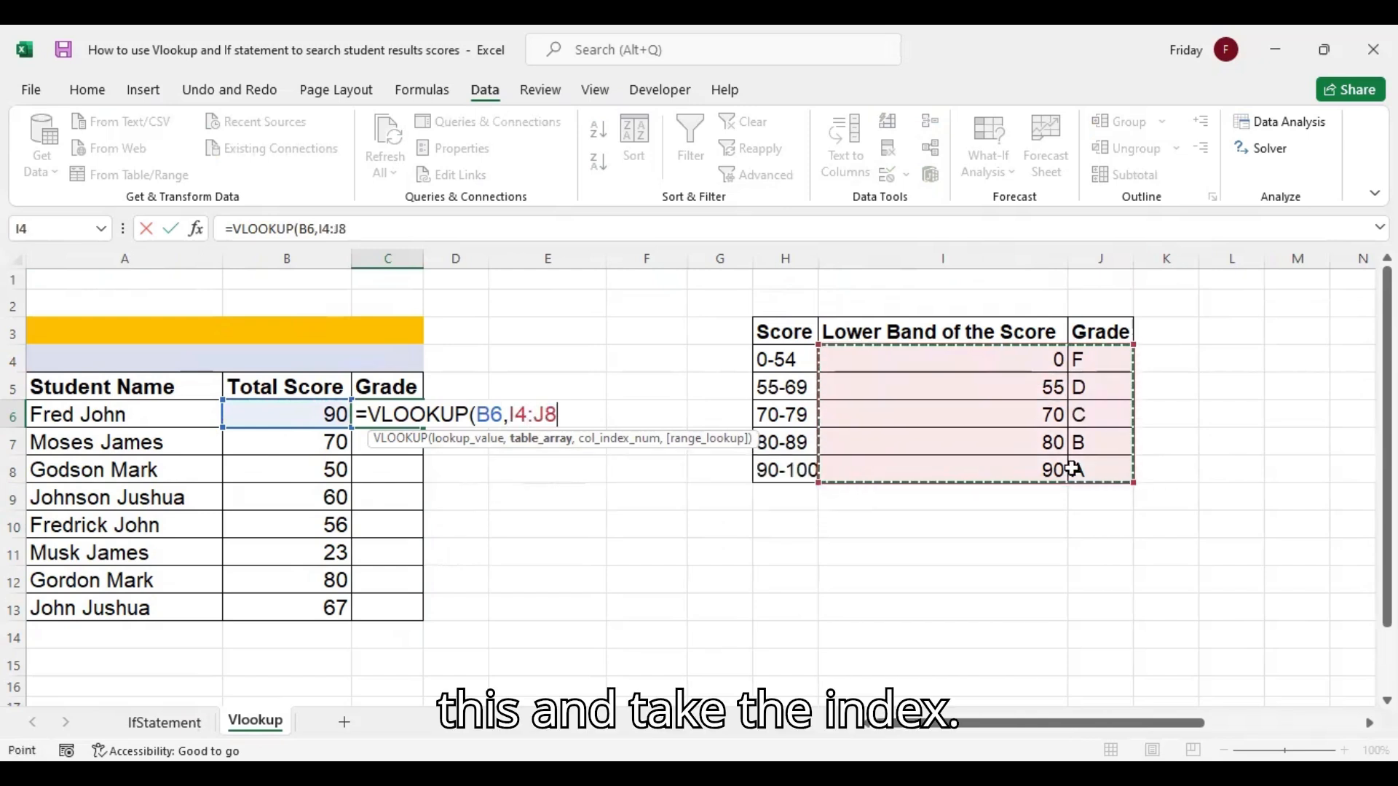
{"action": "type", "text": ",2"}
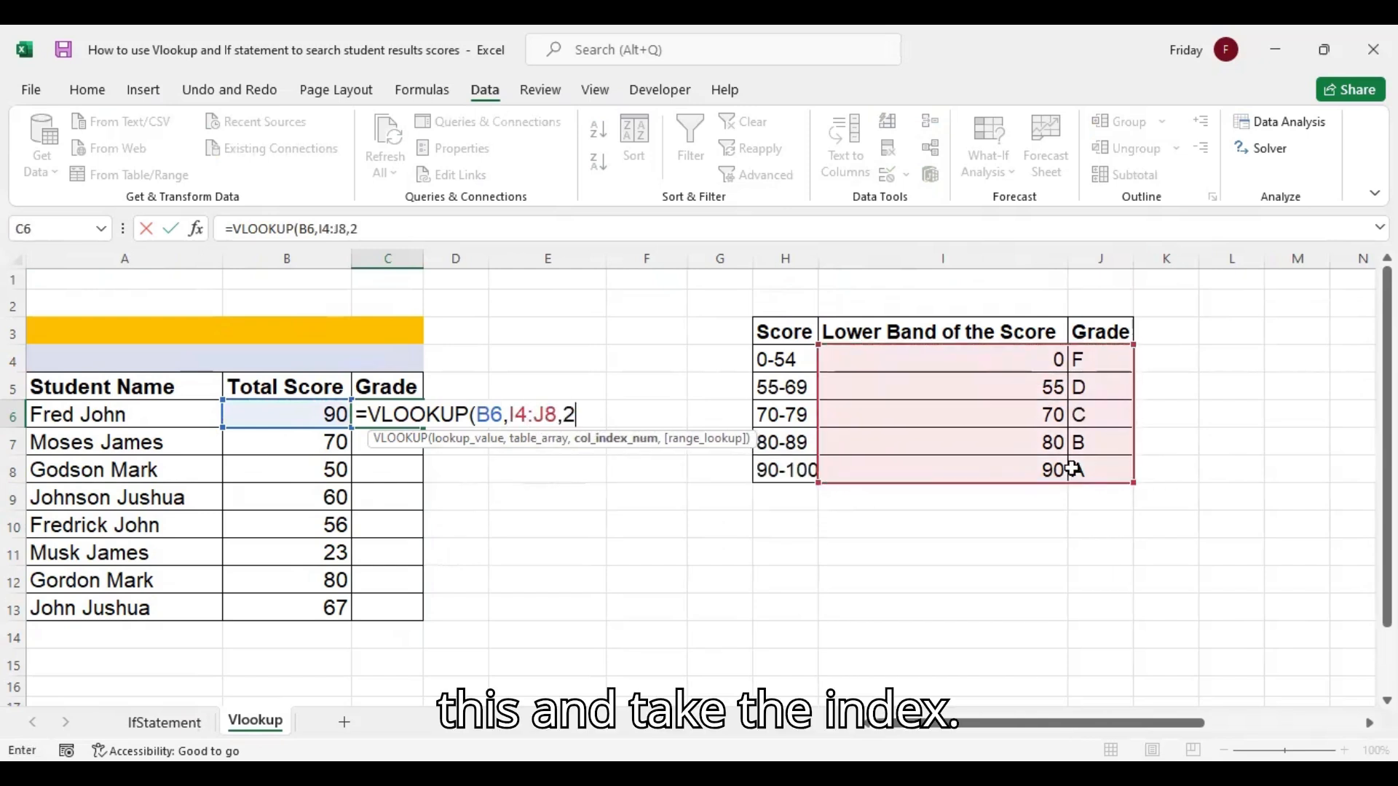
{"action": "type", "text": ")"}
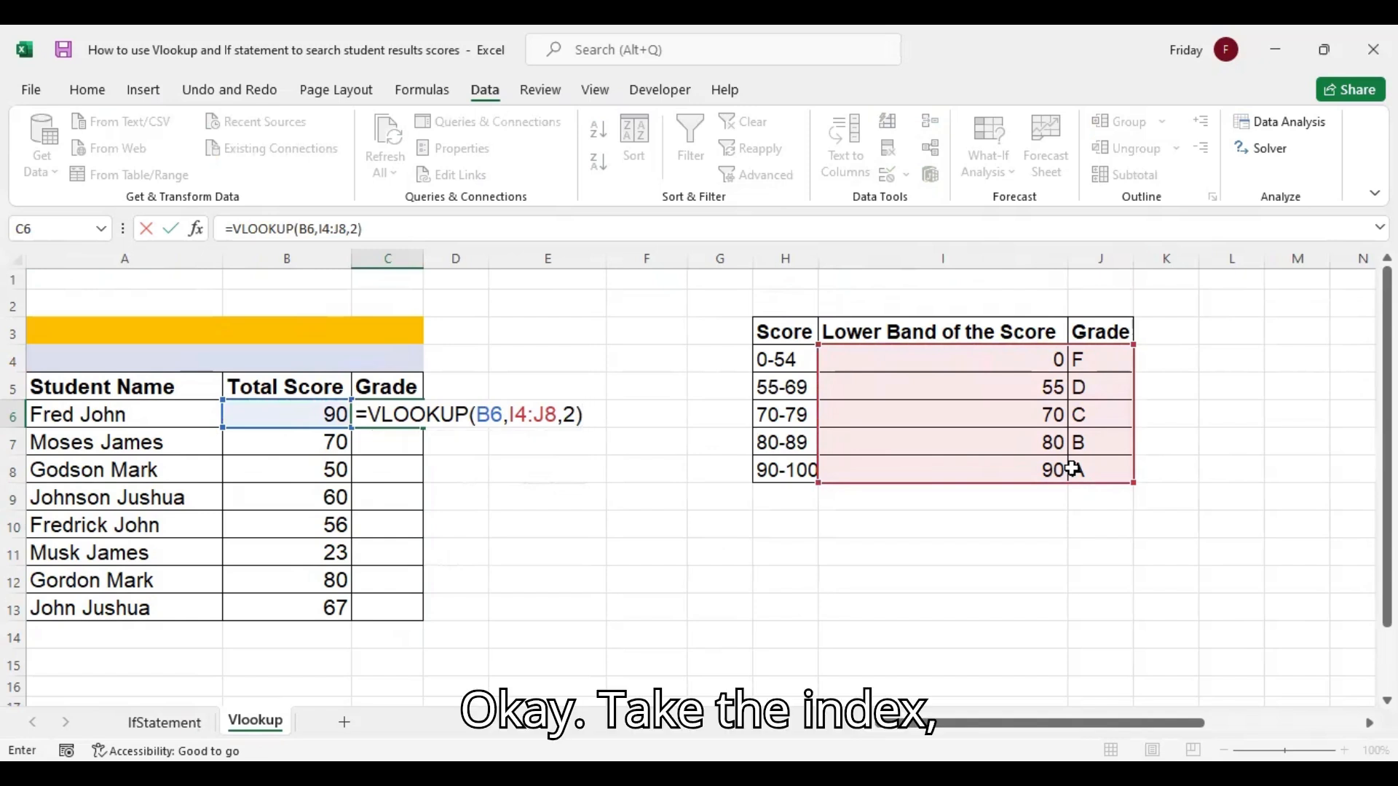
{"action": "key", "text": "Return"}
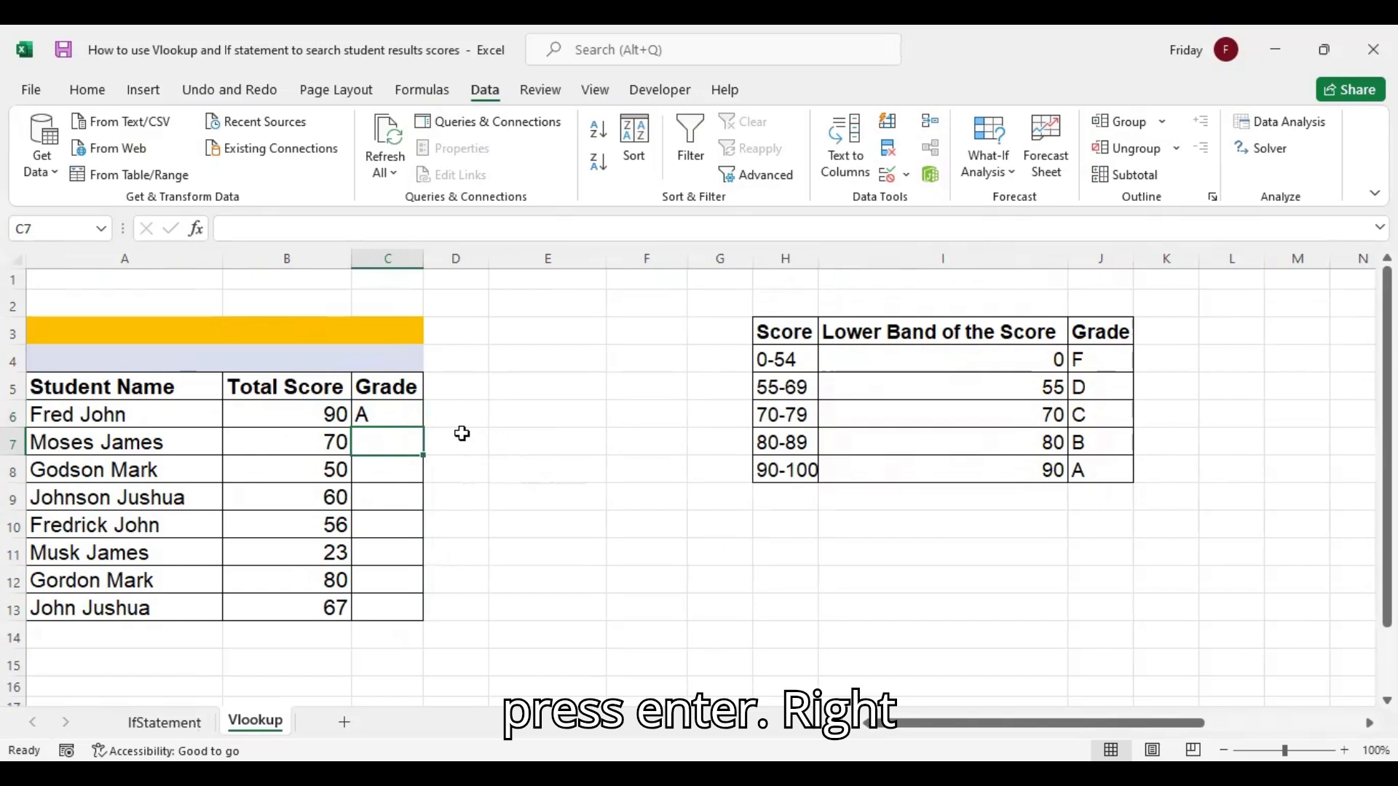
Lock the table range in the C6 formula as the absolute reference $I$4:$J$8.
{"action": "double_click", "coordinate": [401, 410]}
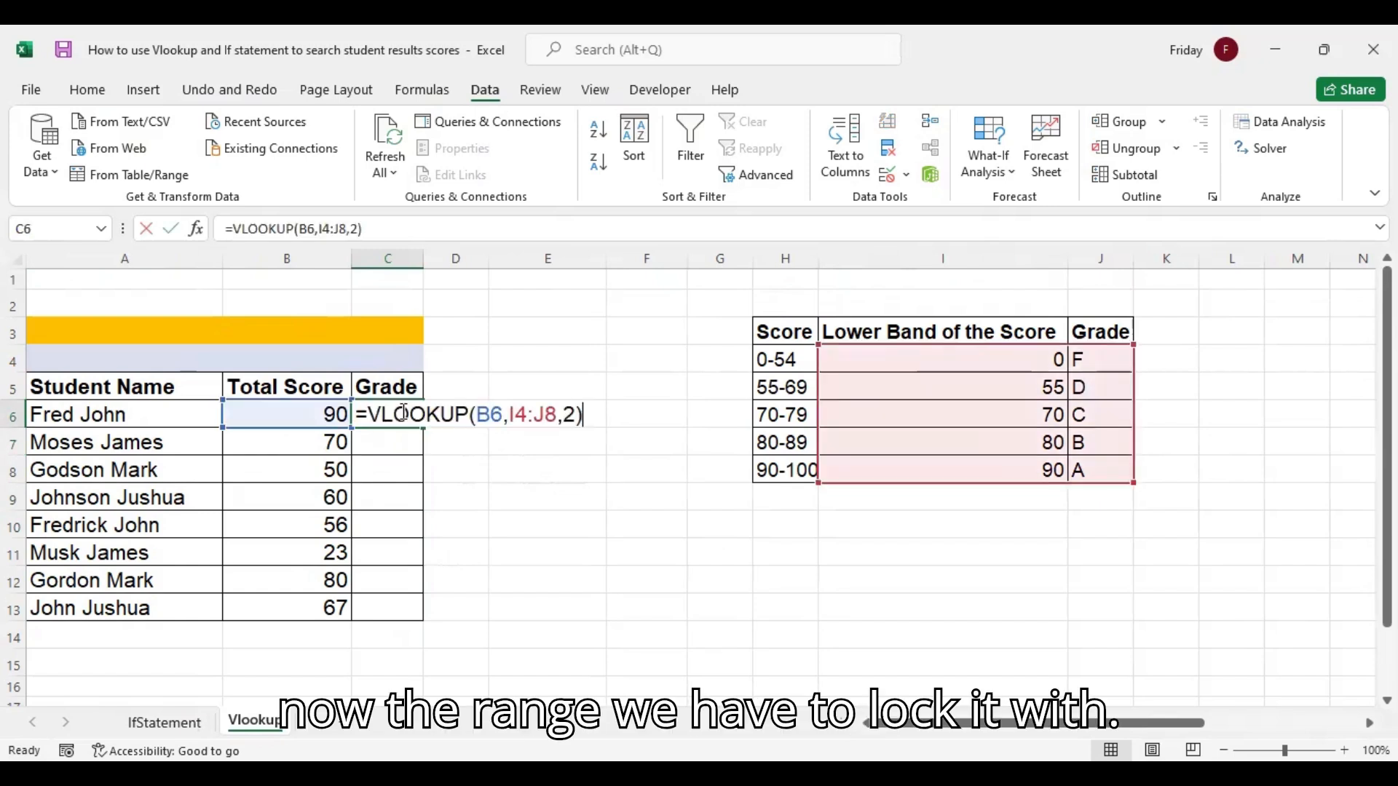
{"action": "left_click", "coordinate": [513, 415]}
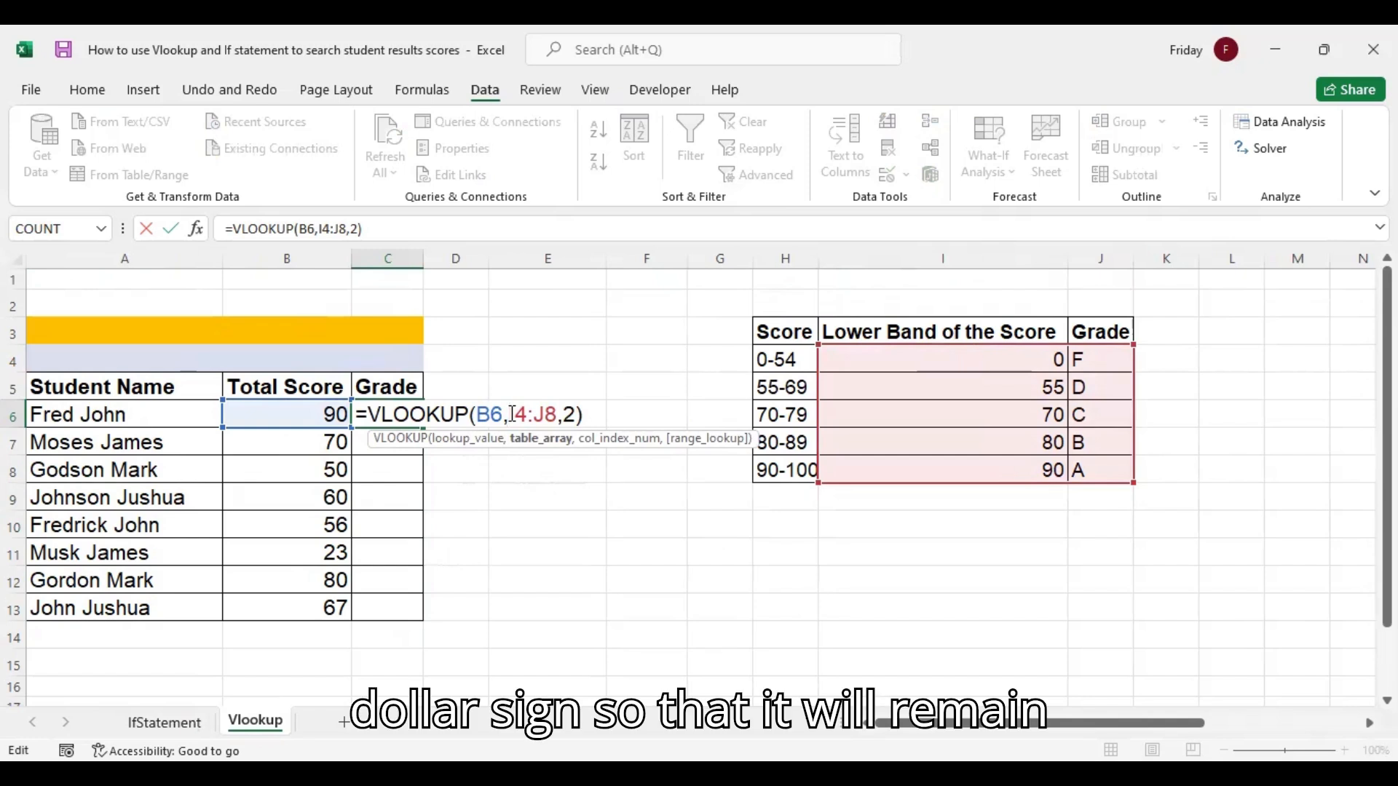
{"action": "key", "text": "F4"}
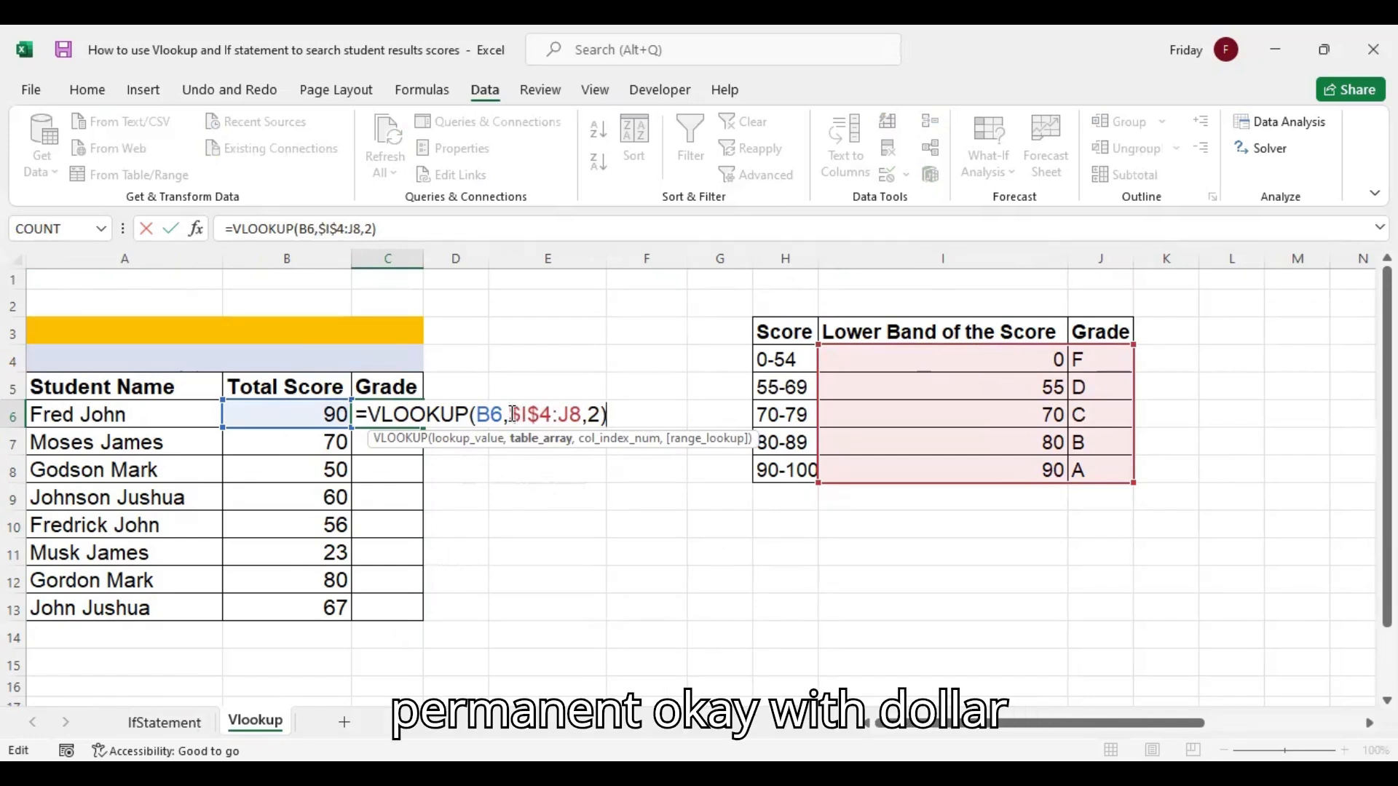
{"action": "key", "text": "F4"}
{"action": "key", "text": "Return"}
Fill the grade formula from C6 down through C13.
{"action": "left_click", "coordinate": [412, 415]}
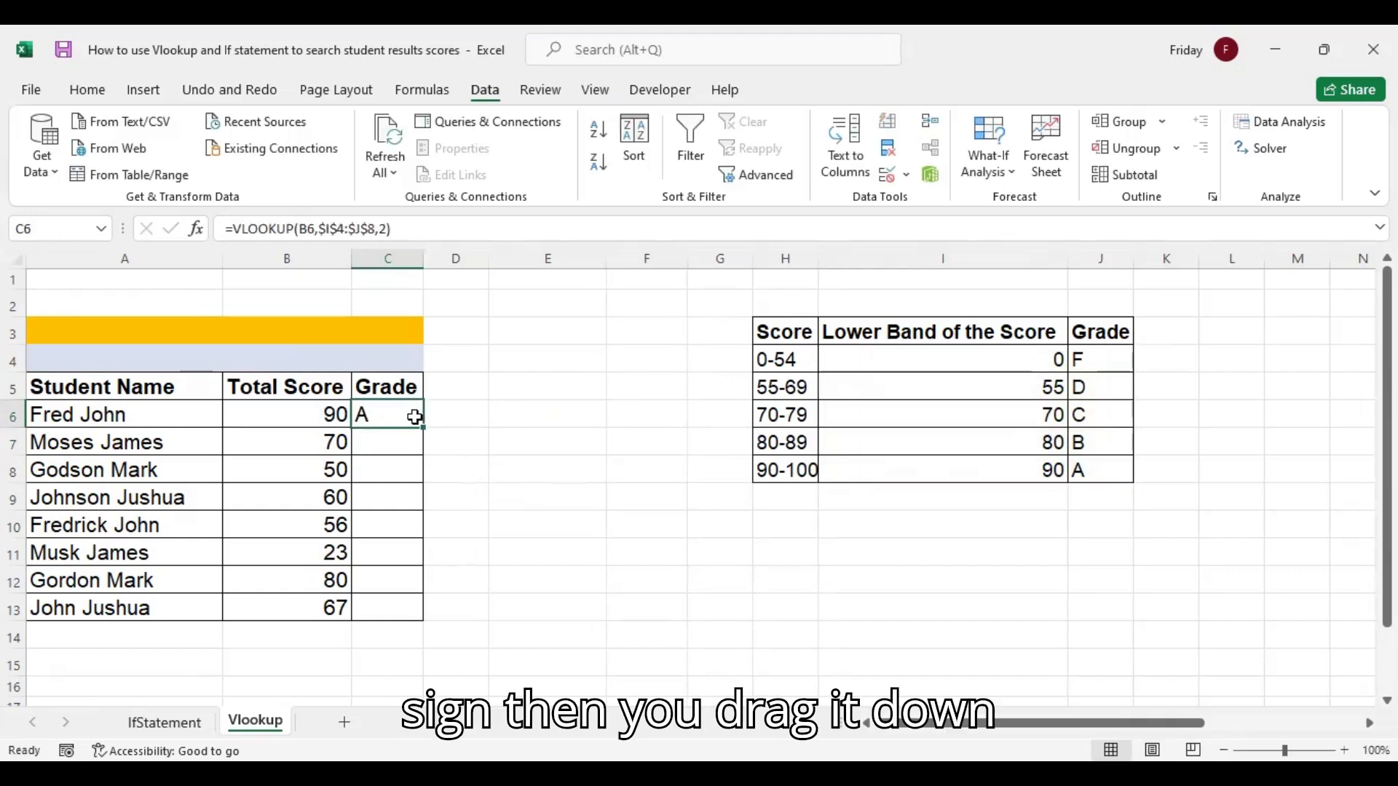
{"action": "left_click_drag", "start_coordinate": [422, 429], "coordinate": [428, 624]}
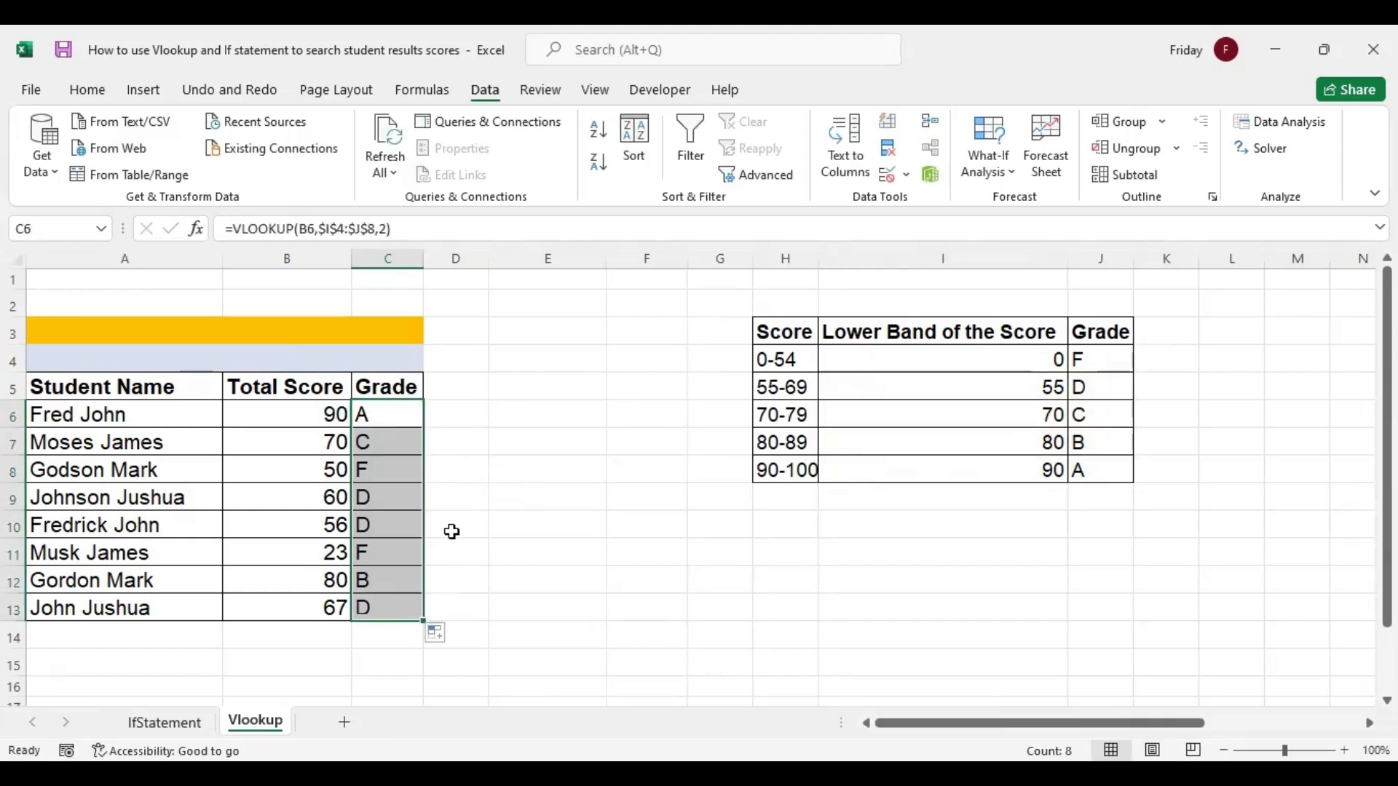
{"action": "left_click", "coordinate": [474, 546]}
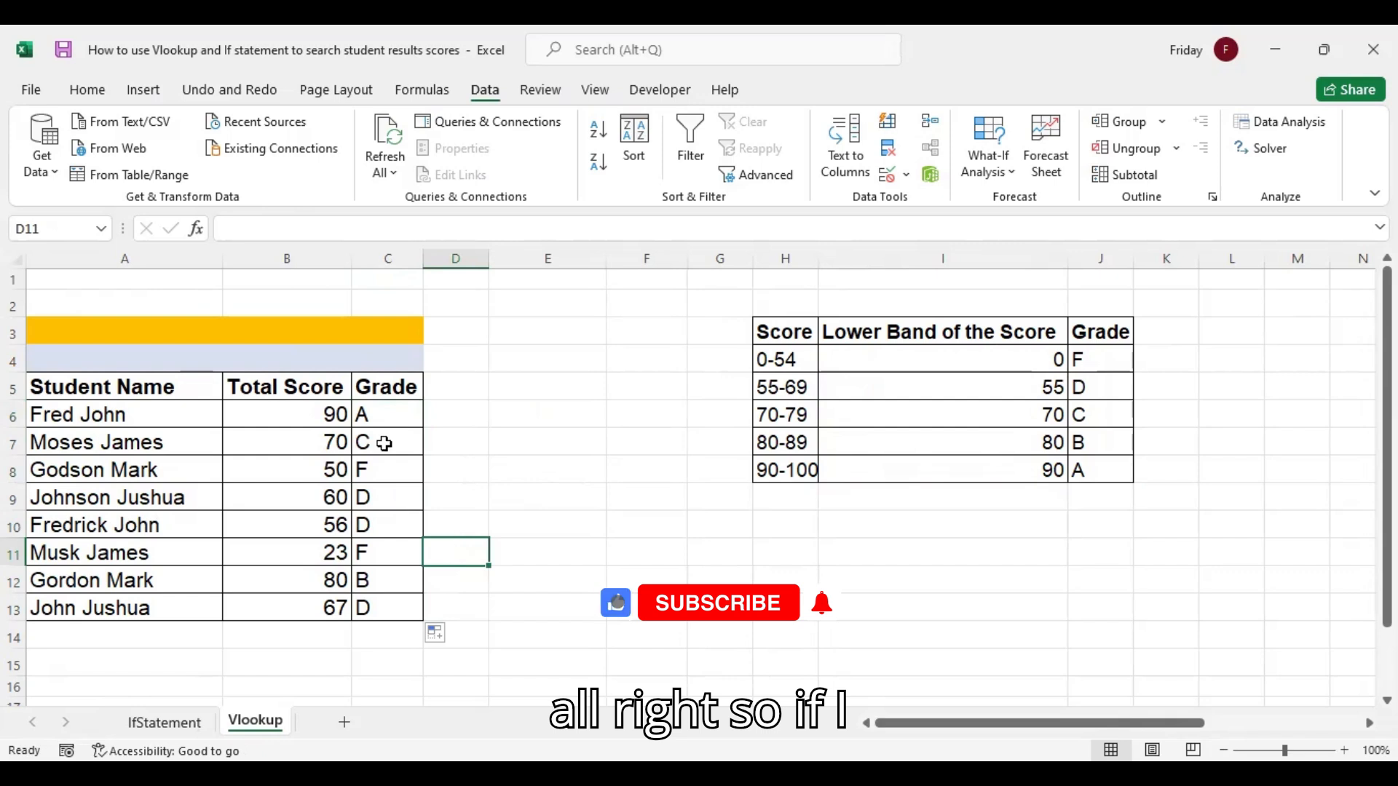
Test the grade formula by changing the total score in B11 to 79, followed by 89.
{"action": "left_click", "coordinate": [319, 553]}
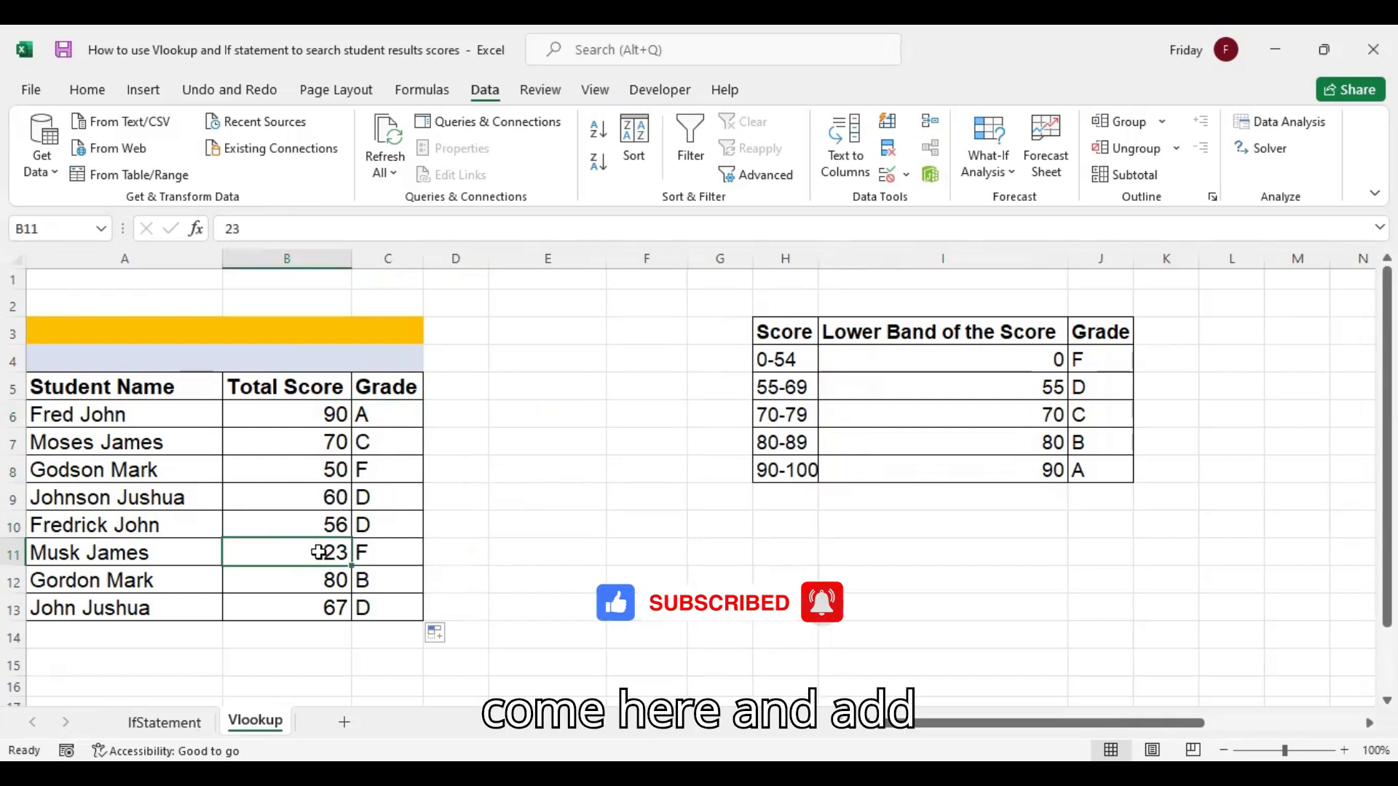
{"action": "type", "text": "79"}
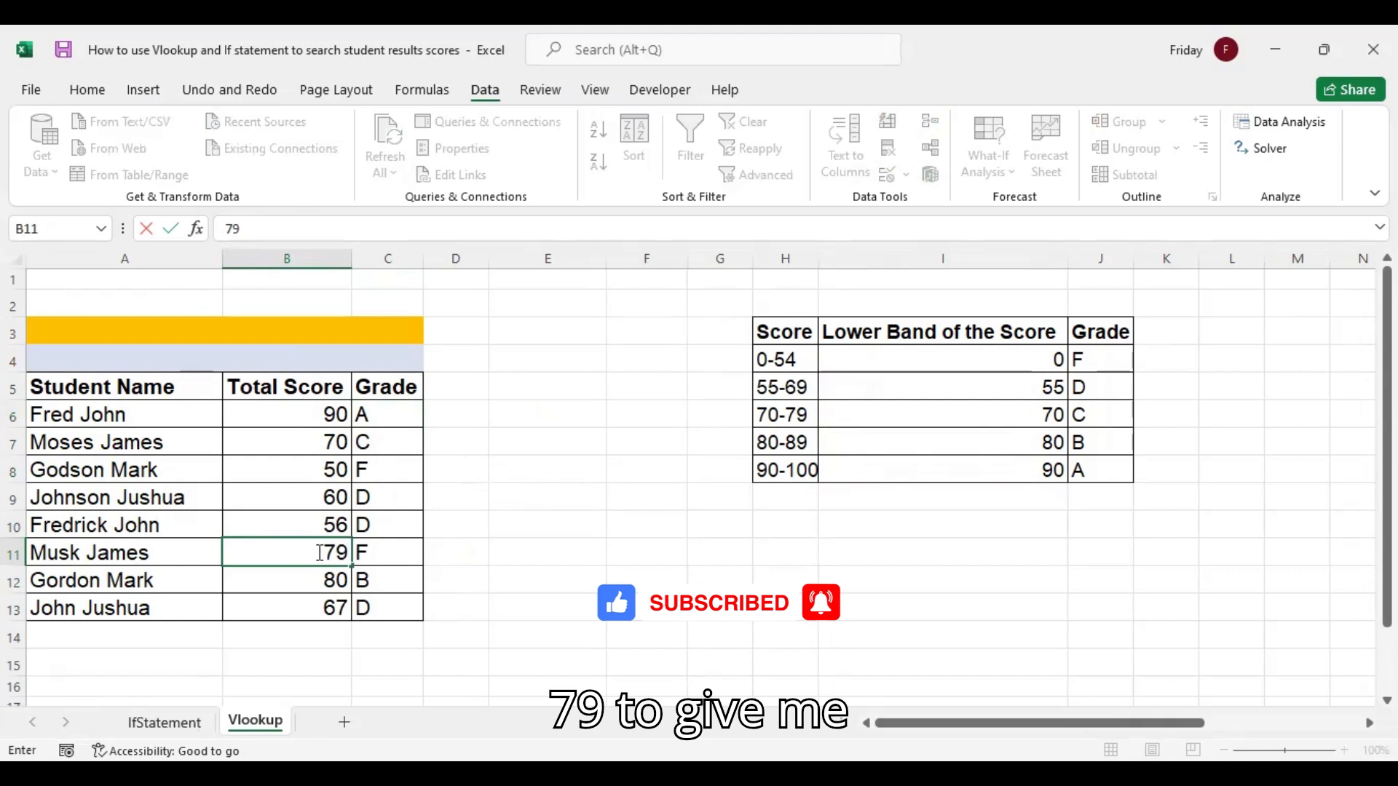
{"action": "key", "text": "Return"}
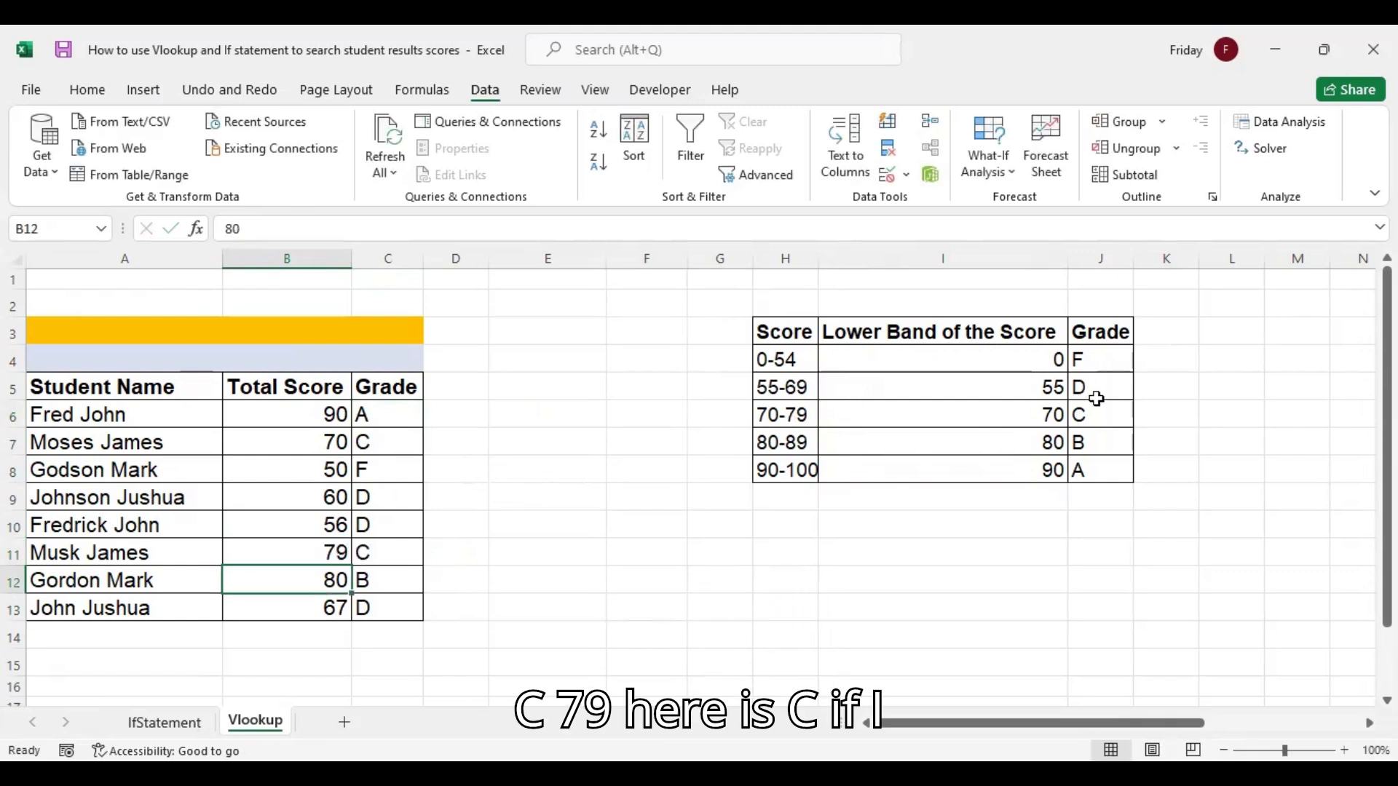
{"action": "left_click", "coordinate": [335, 554]}
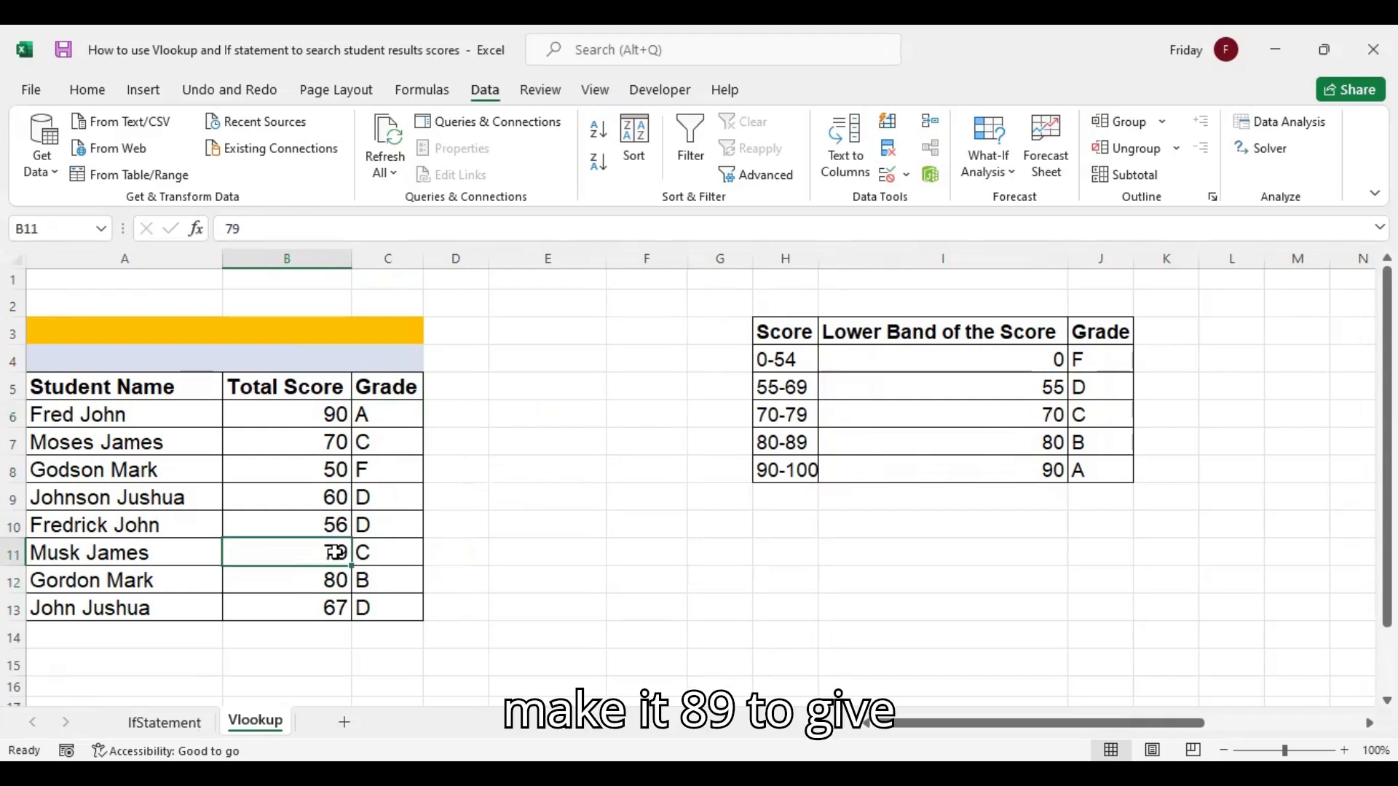
{"action": "type", "text": "89"}
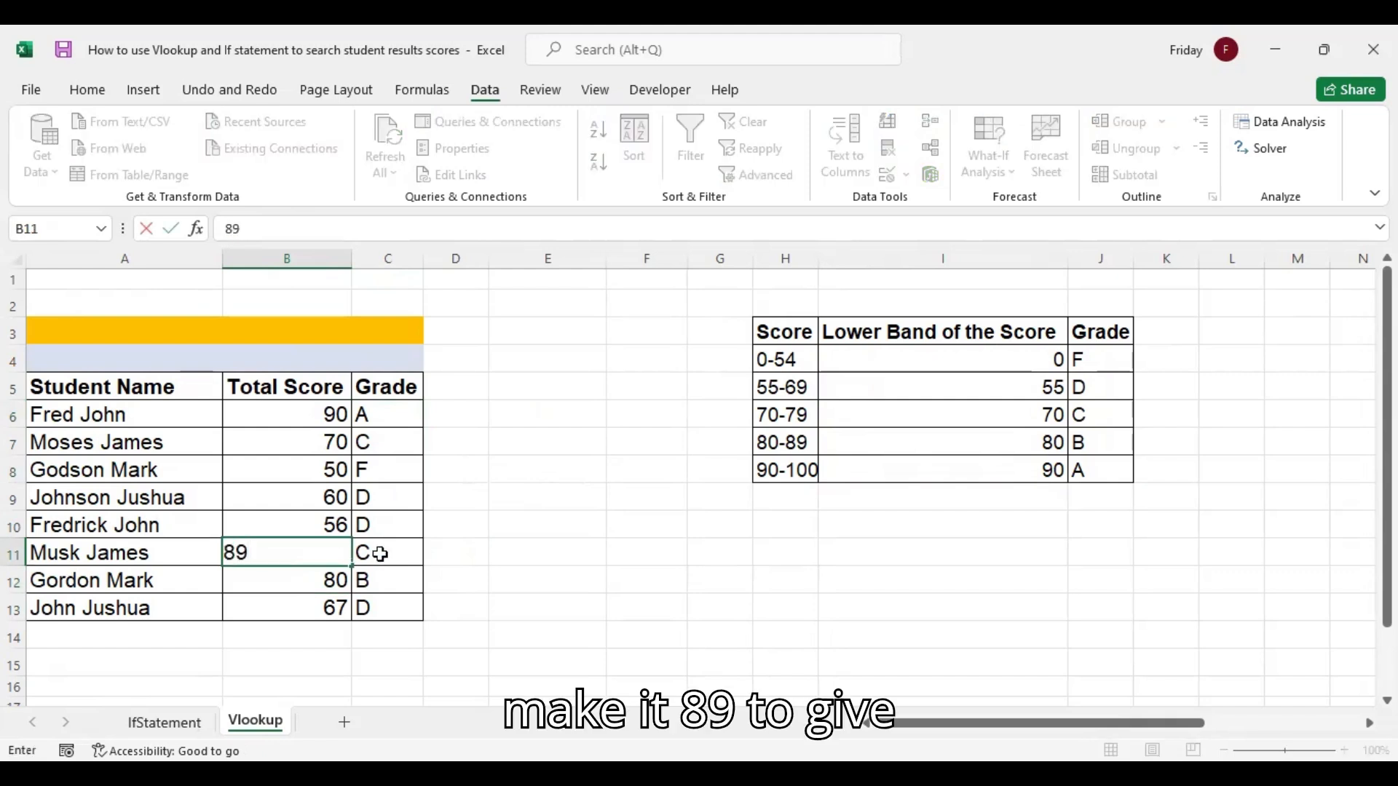
{"action": "left_click", "coordinate": [377, 555]}
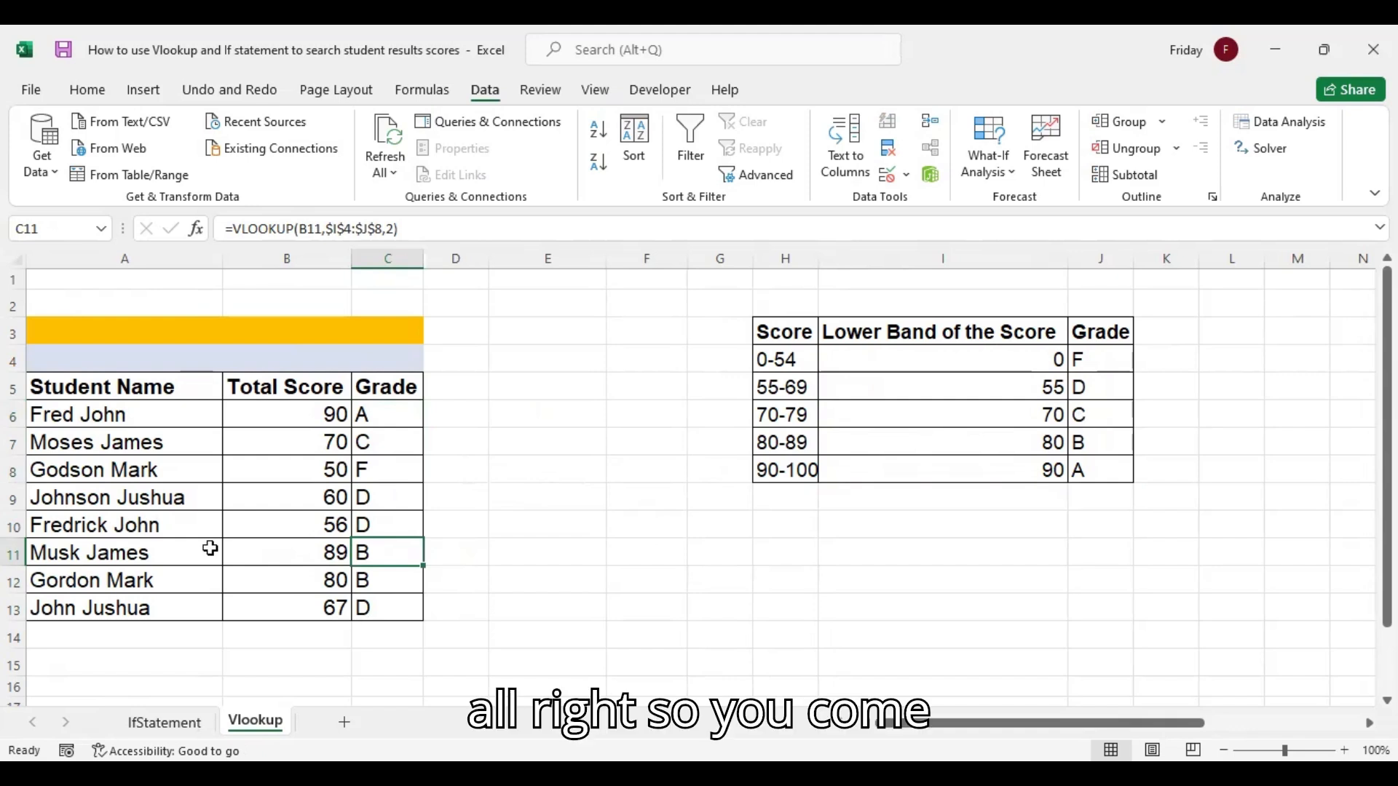
{"action": "left_click", "coordinate": [175, 332]}
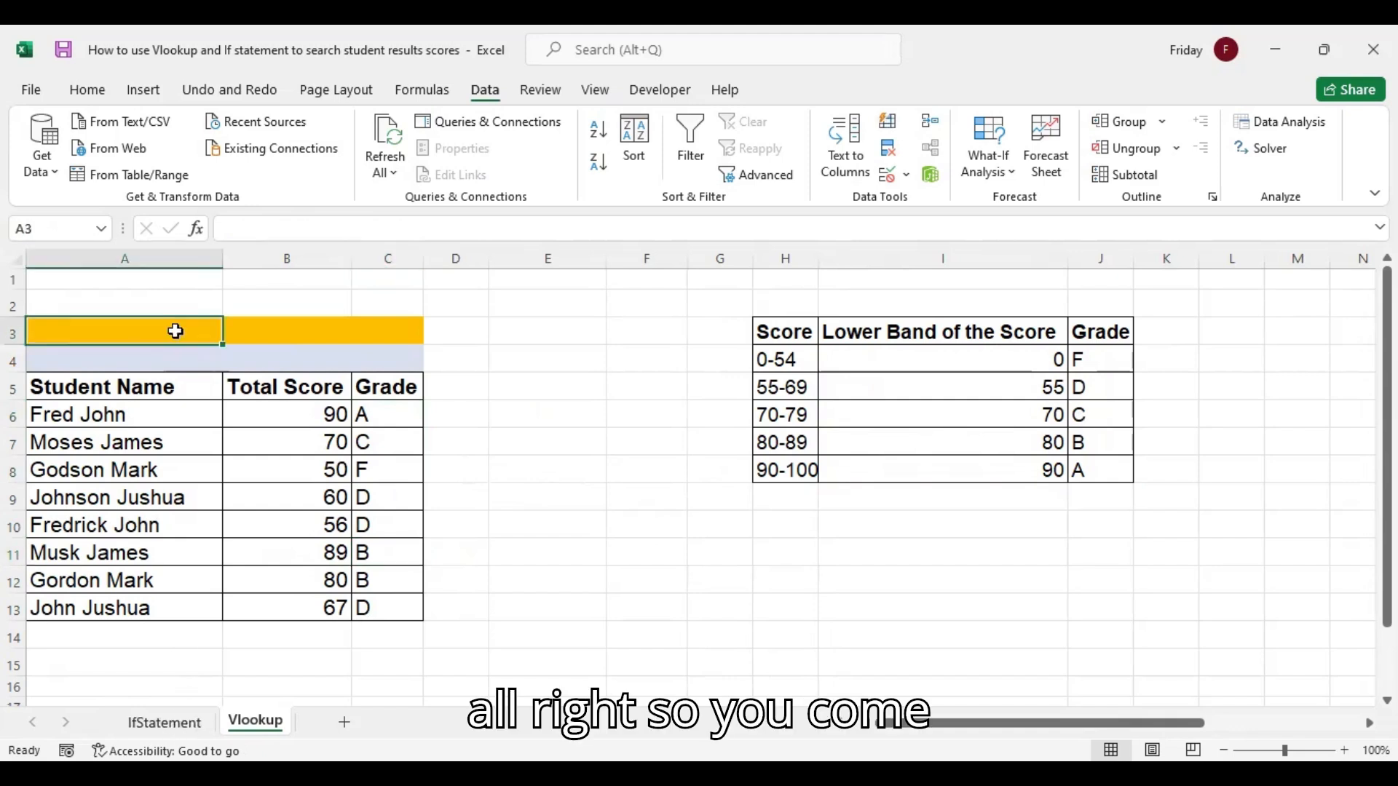
{"action": "type", "text": "="}
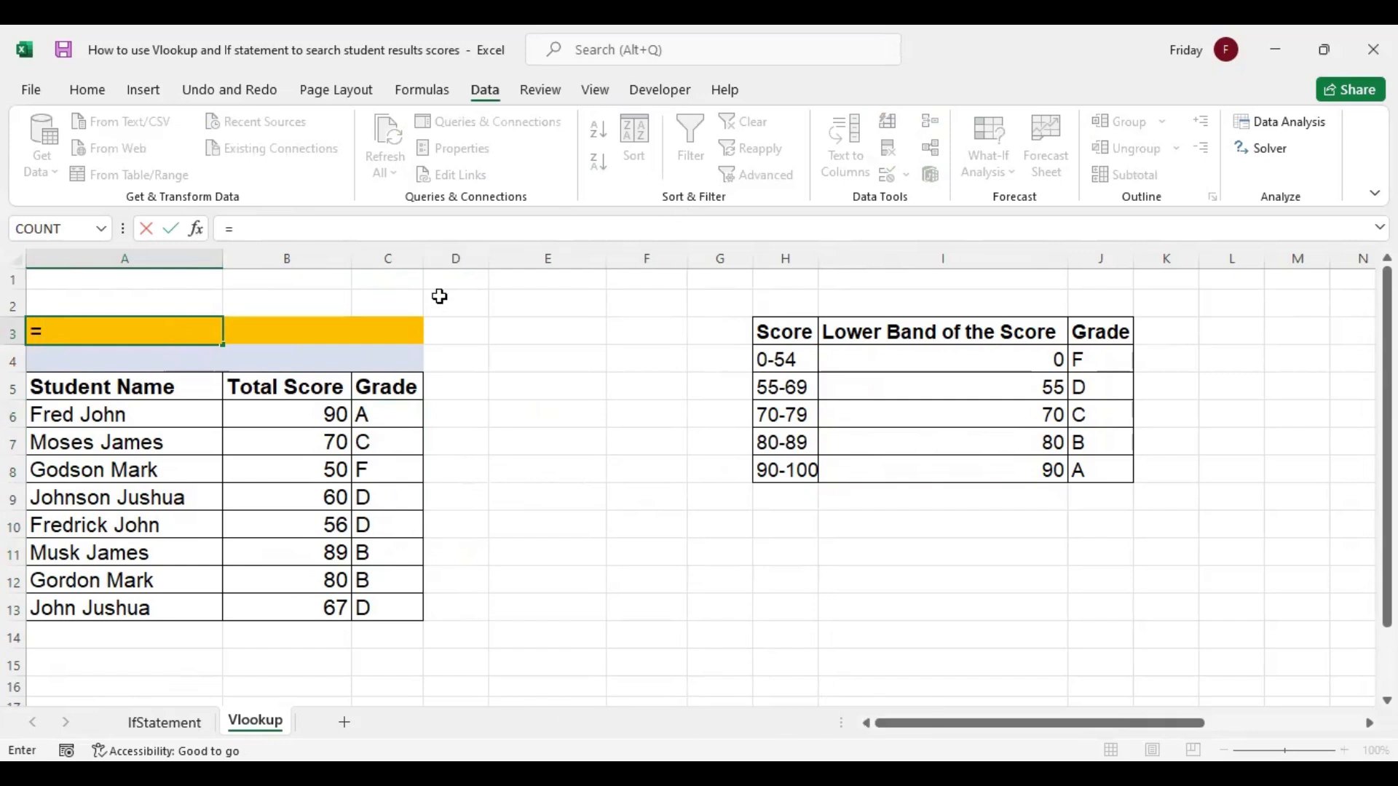
{"action": "key", "text": "BackSpace"}
{"action": "left_click", "coordinate": [299, 331]}
Add data validation to cell A3 that allows a List with =$A$6:$A$13 as its source.
{"action": "left_click", "coordinate": [206, 332]}
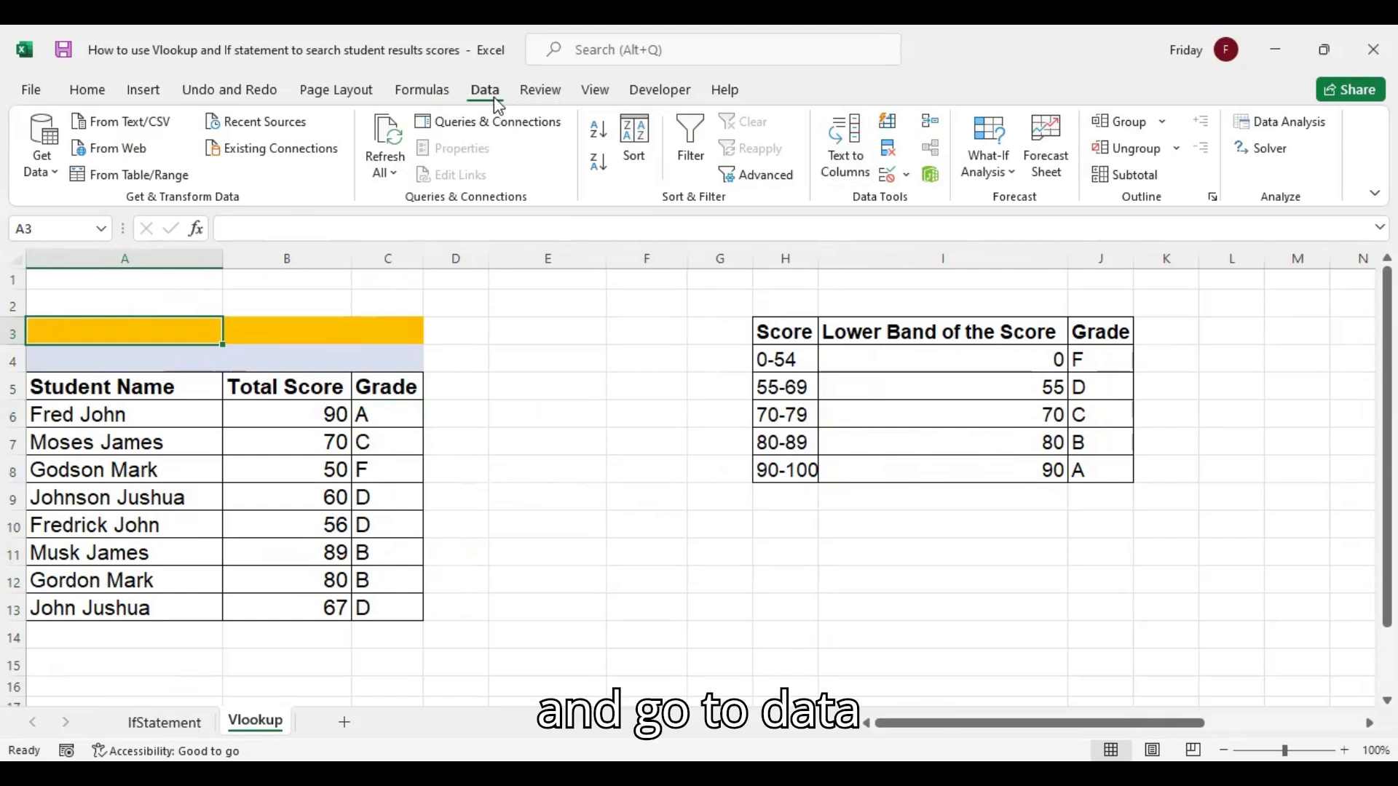
{"action": "left_click", "coordinate": [910, 176]}
{"action": "left_click", "coordinate": [903, 200]}
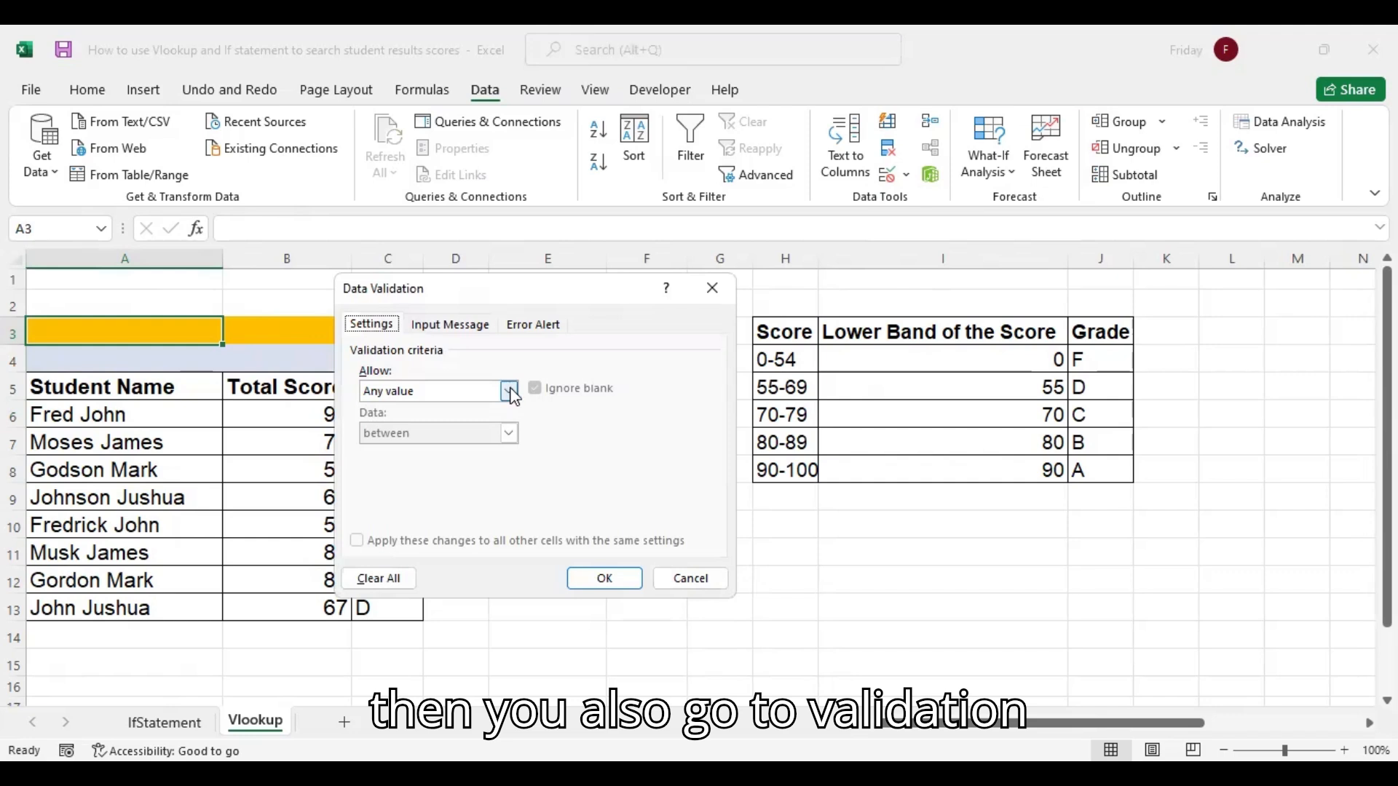
{"action": "left_click", "coordinate": [510, 392]}
{"action": "left_click", "coordinate": [393, 444]}
{"action": "left_click", "coordinate": [600, 469]}
{"action": "left_click", "coordinate": [181, 413]}
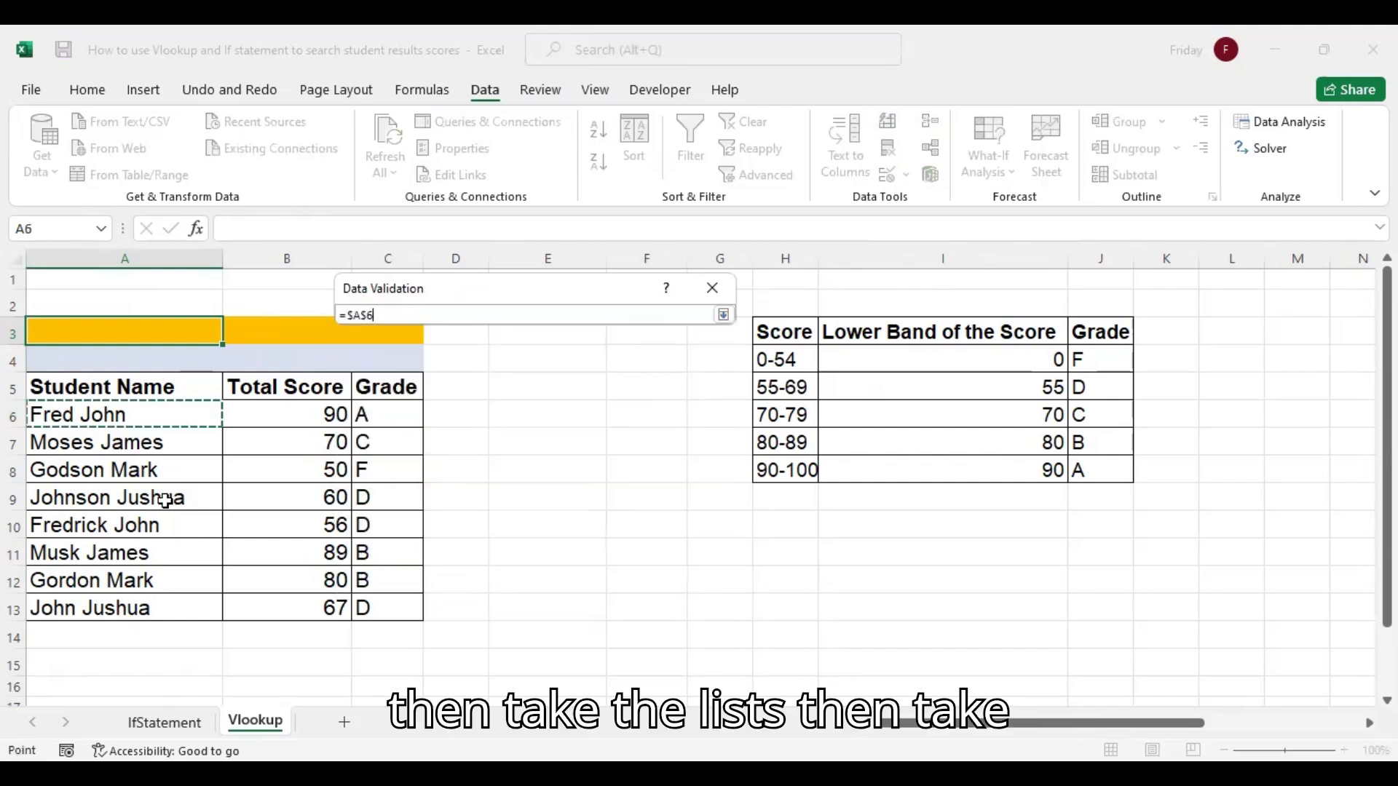
{"action": "left_click", "coordinate": [175, 599], "text": "shift"}
{"action": "key", "text": "Return"}
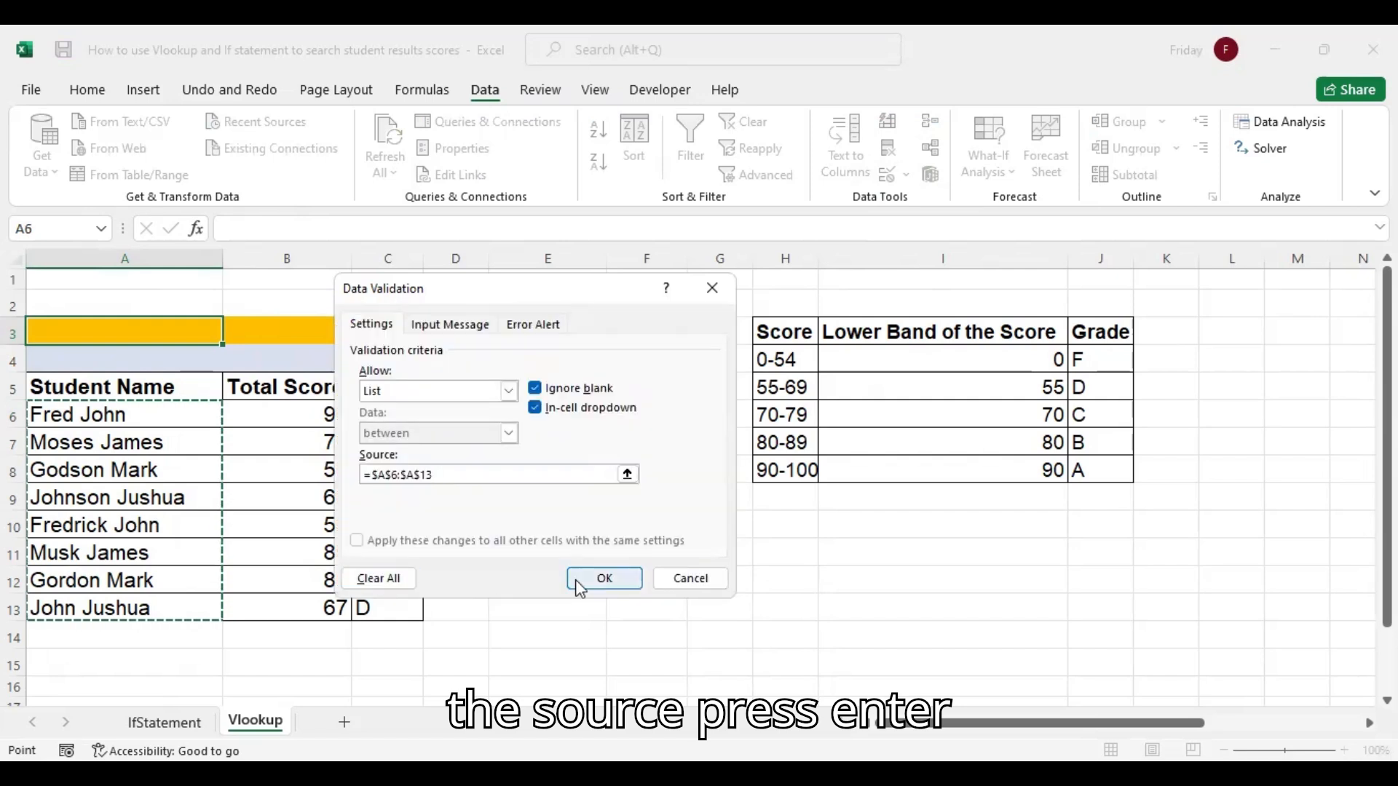
{"action": "left_click", "coordinate": [601, 578]}
Choose the student from row 9 in the A3 drop-down list.
{"action": "left_click", "coordinate": [232, 334]}
{"action": "left_click", "coordinate": [143, 399]}
{"action": "left_click", "coordinate": [337, 313]}
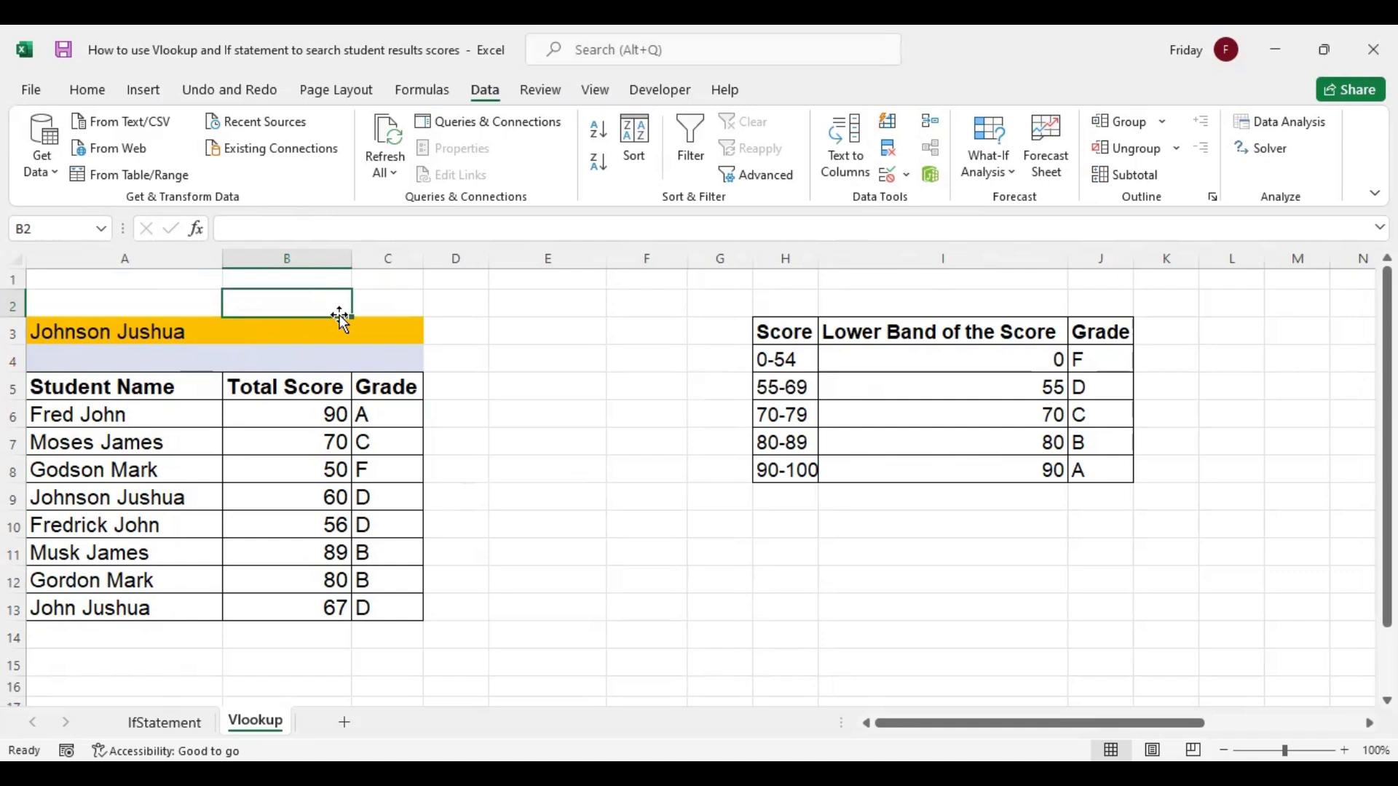
Enter =VLOOKUP(A3,A6:C13,3,FALSE) in C3 to return the grade of the student chosen in A3.
{"action": "left_click", "coordinate": [370, 329]}
{"action": "type", "text": "="}
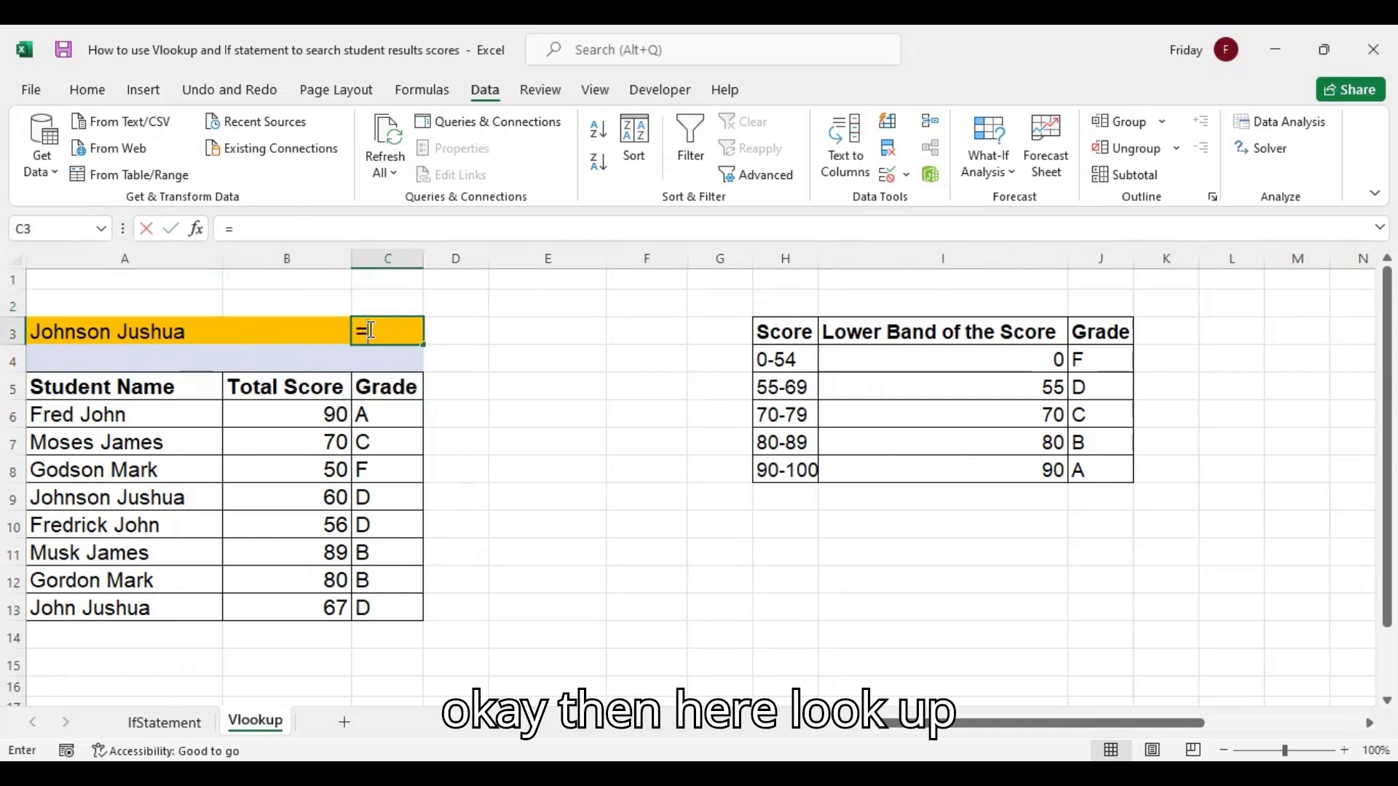
{"action": "type", "text": "vloo"}
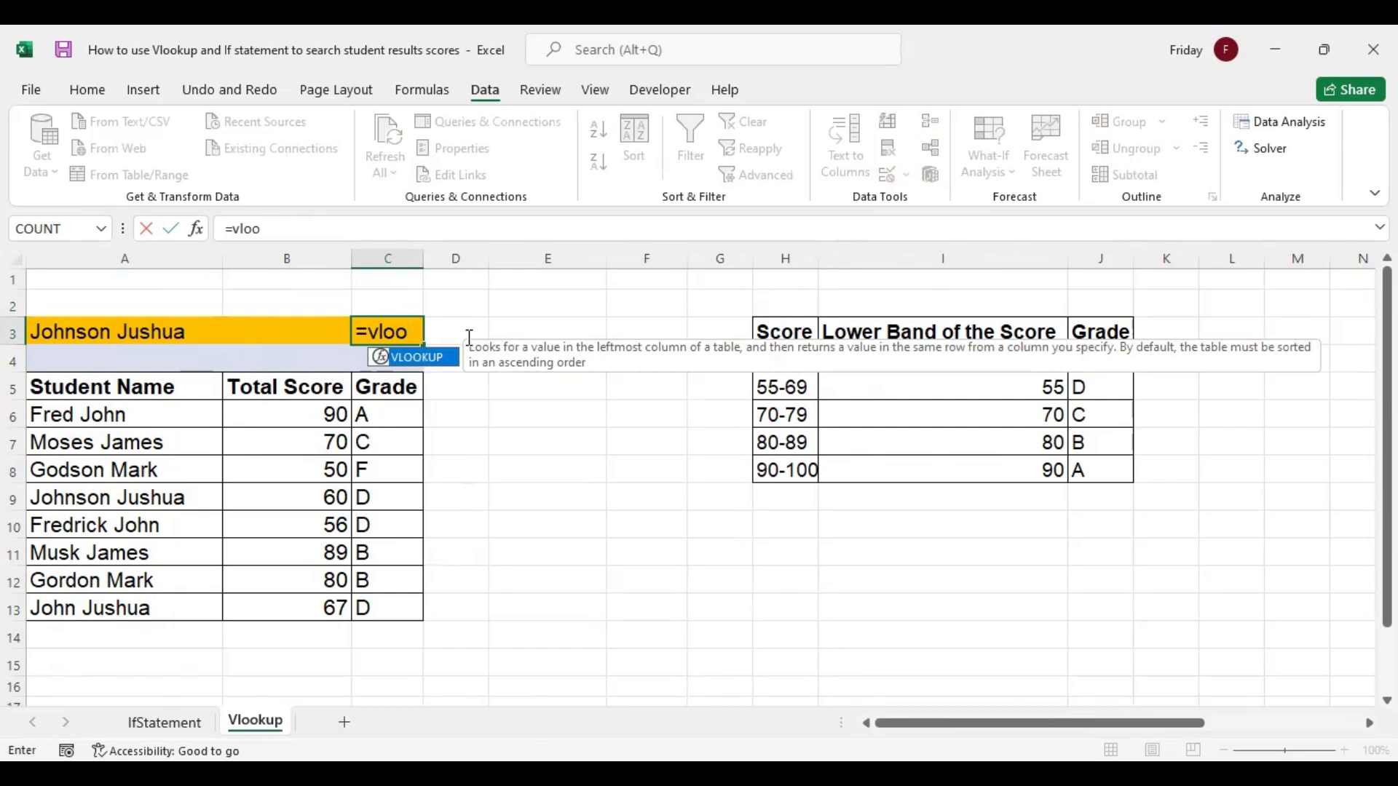
{"action": "key", "text": "Tab"}
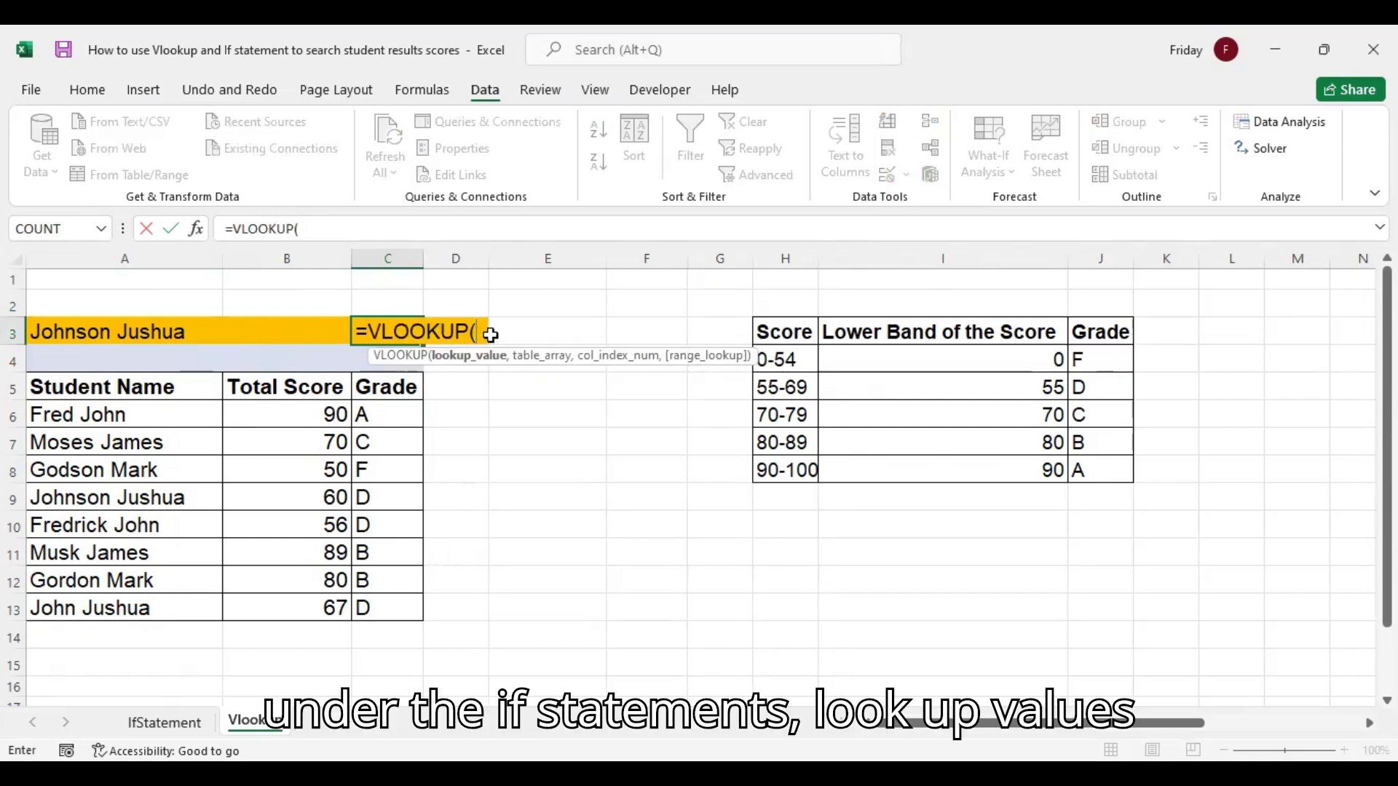
{"action": "left_click", "coordinate": [173, 332]}
{"action": "type", "text": ","}
{"action": "left_click", "coordinate": [100, 417]}
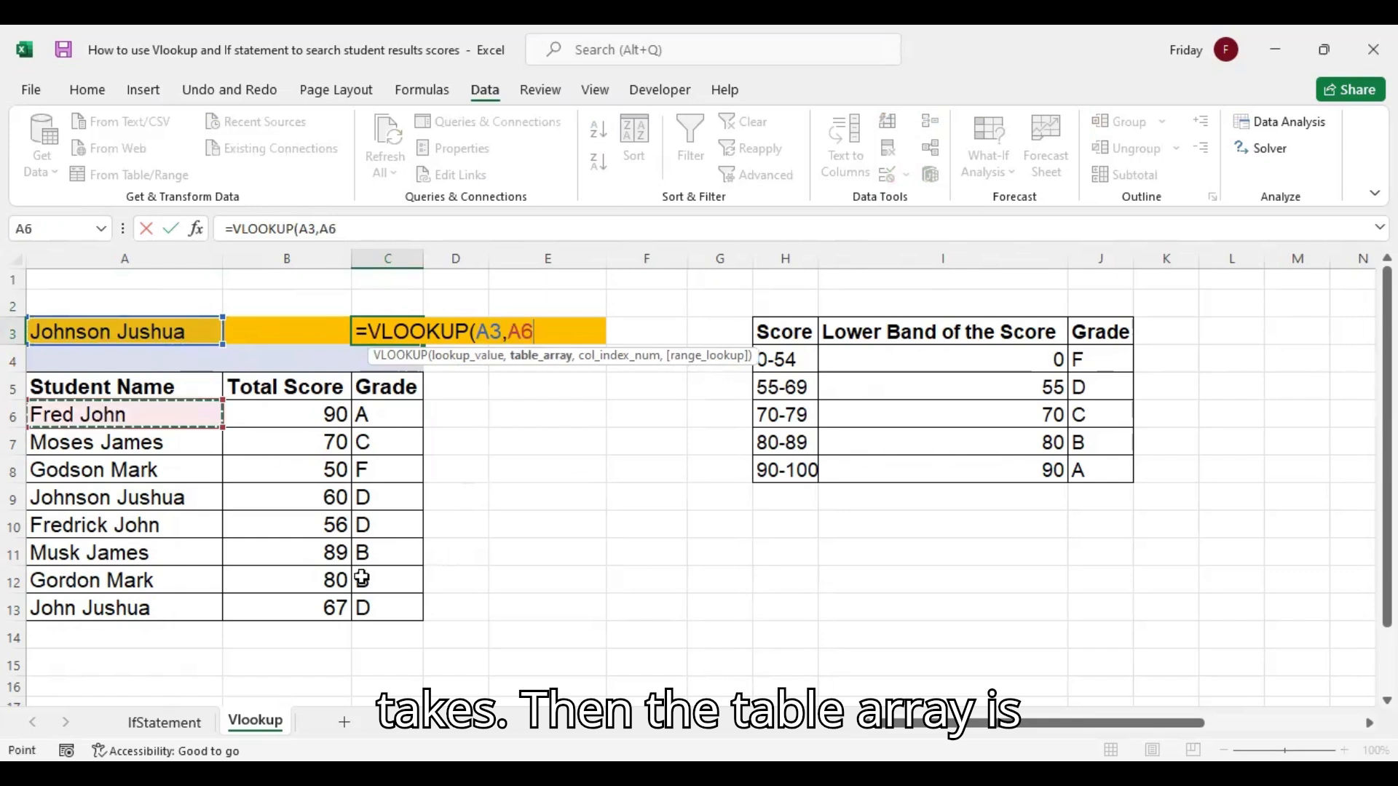
{"action": "left_click_drag", "start_coordinate": [362, 579], "coordinate": [378, 608]}
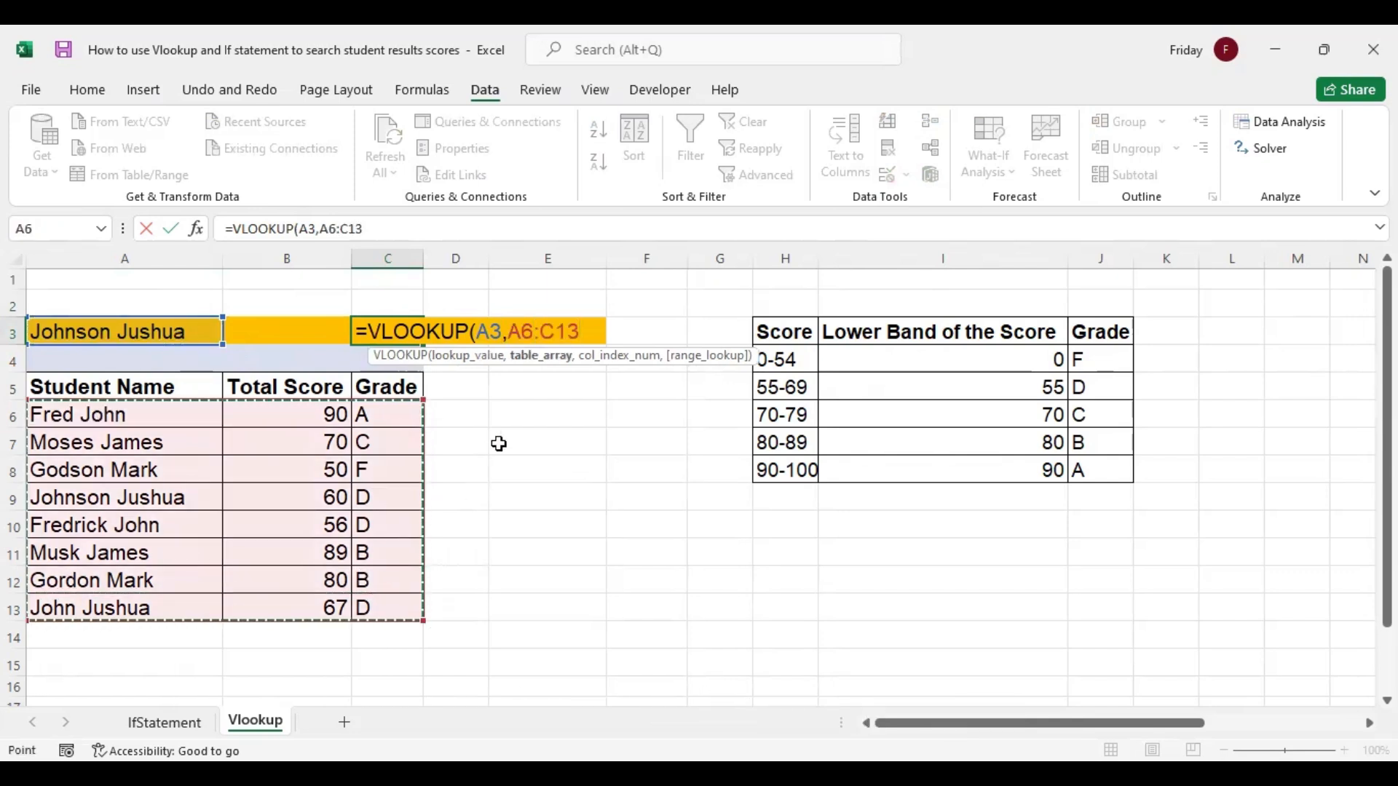
{"action": "type", "text": ","}
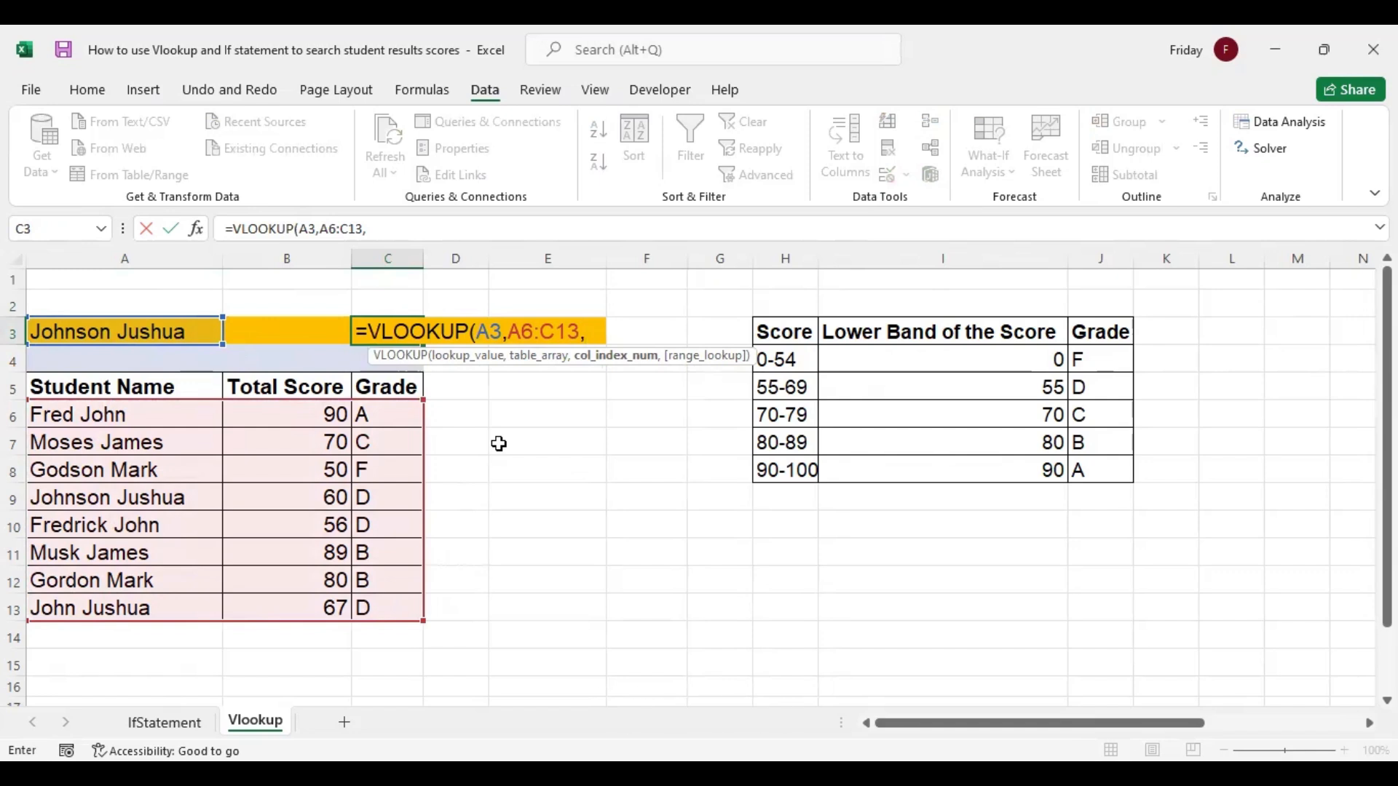
{"action": "type", "text": "3"}
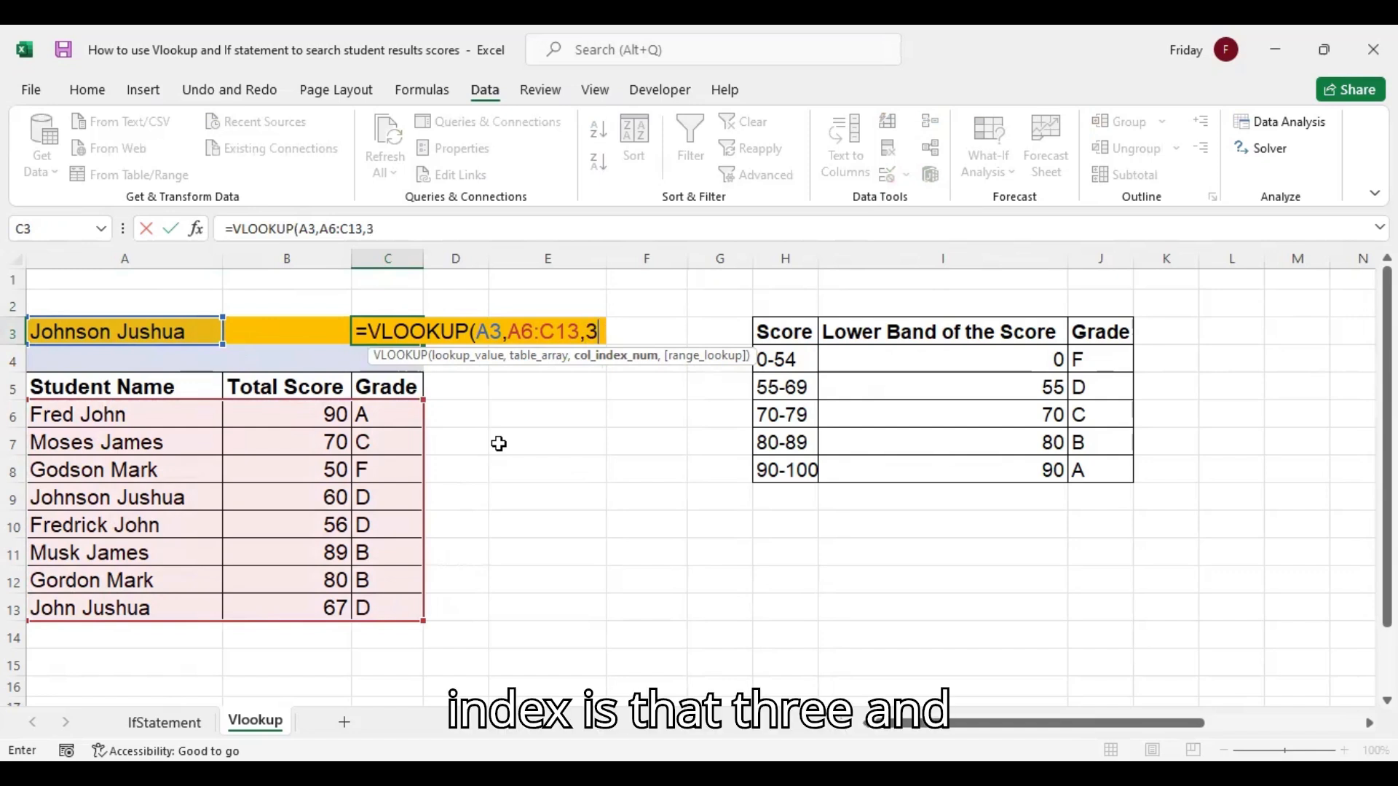
{"action": "type", "text": ",false"}
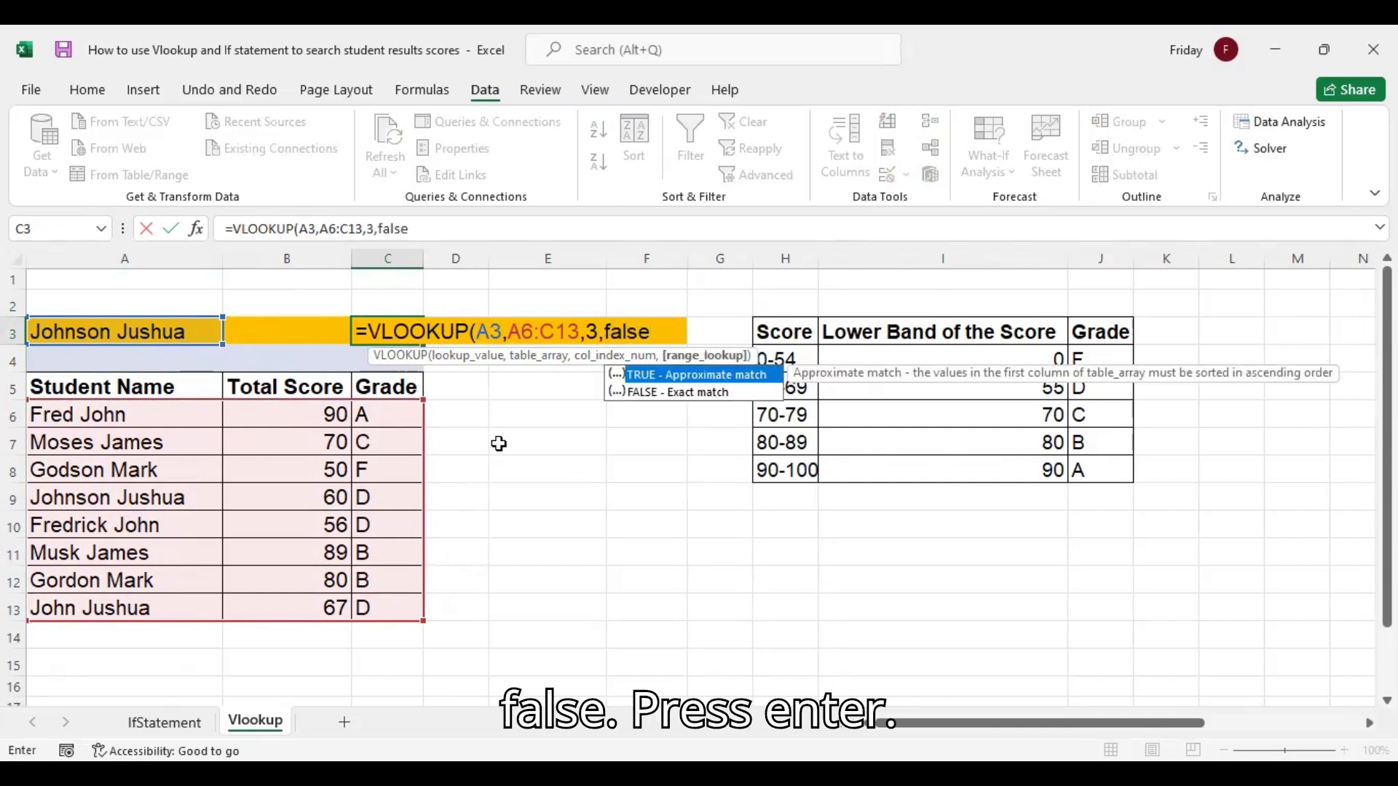
{"action": "key", "text": "Return"}
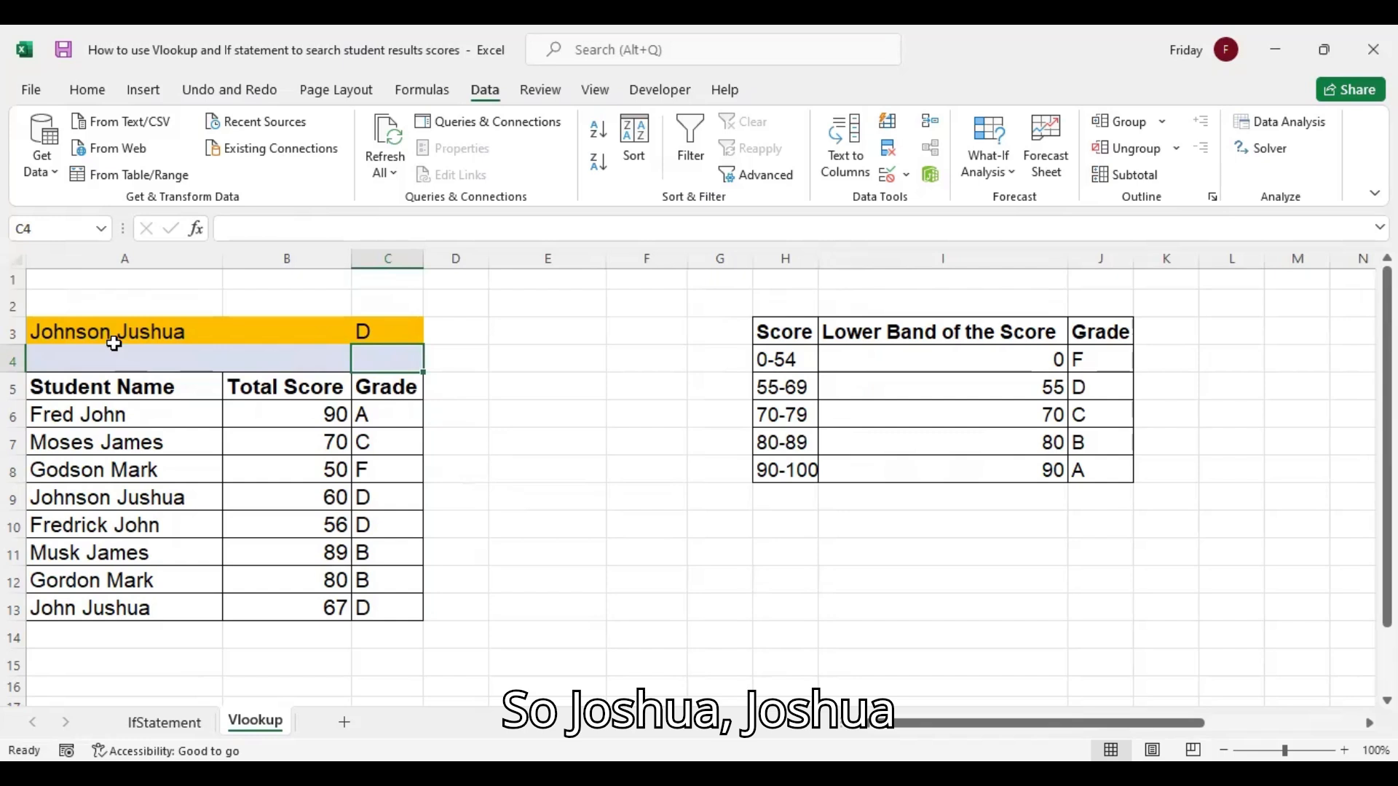
Test the grade lookup in C3 by choosing the student from row 6 in A3.
{"action": "left_click", "coordinate": [184, 332]}
{"action": "left_click", "coordinate": [232, 333]}
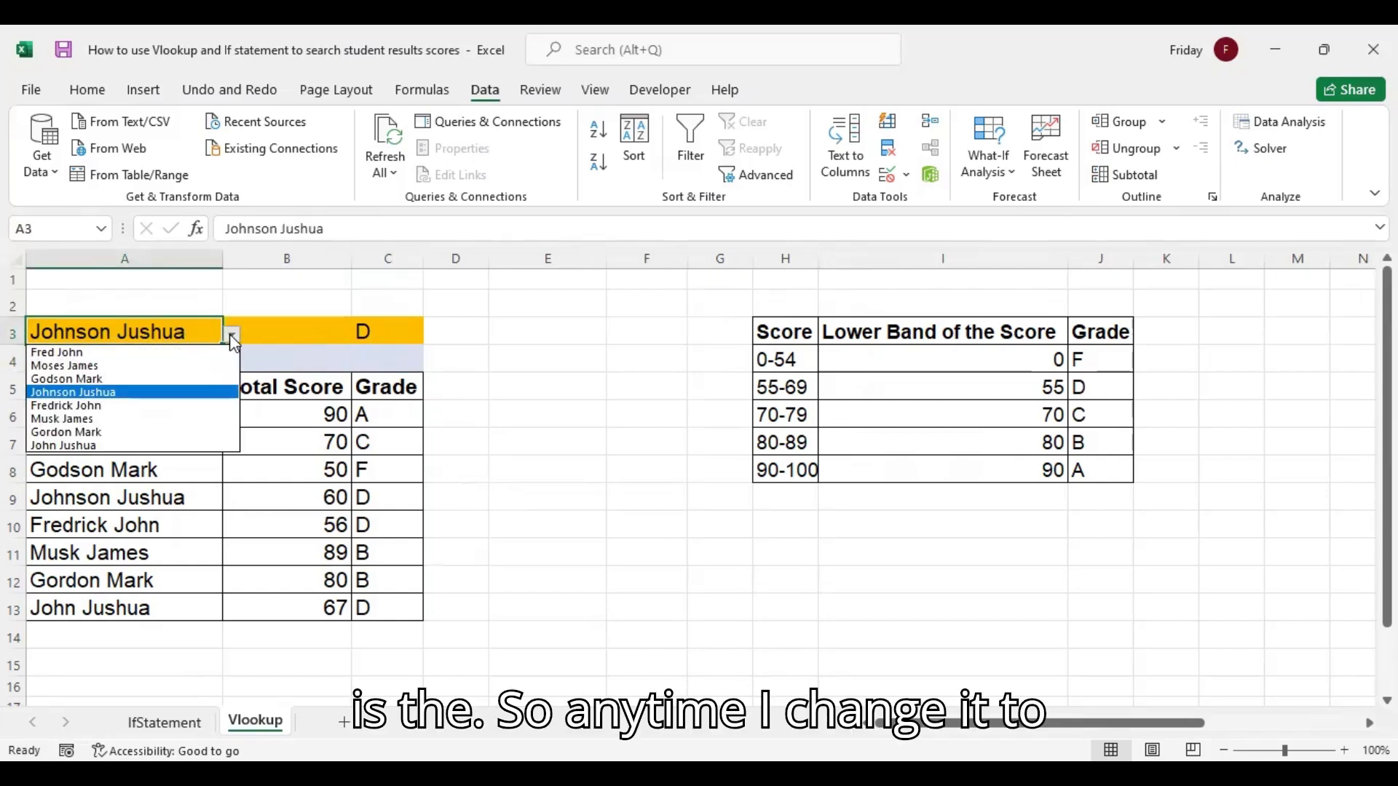
{"action": "left_click", "coordinate": [111, 352]}
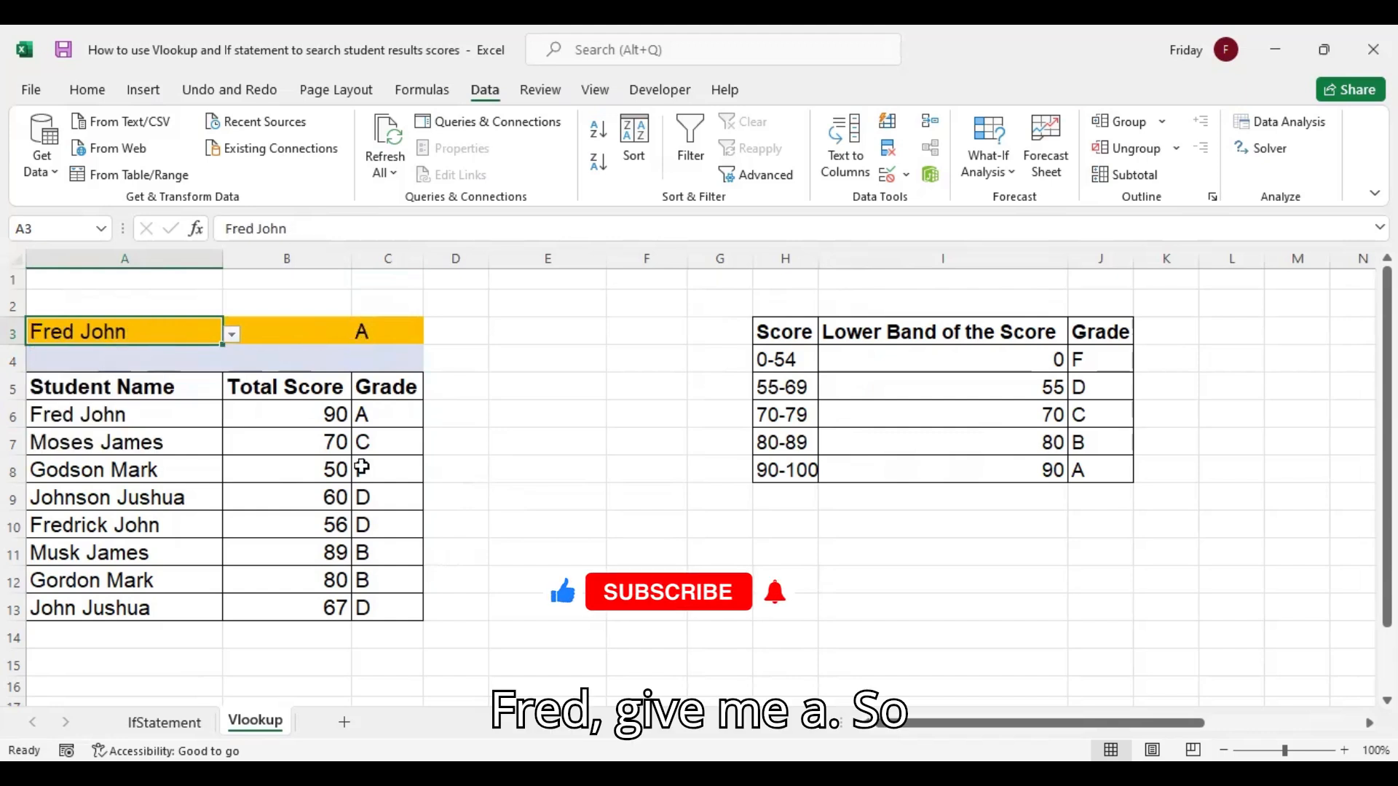